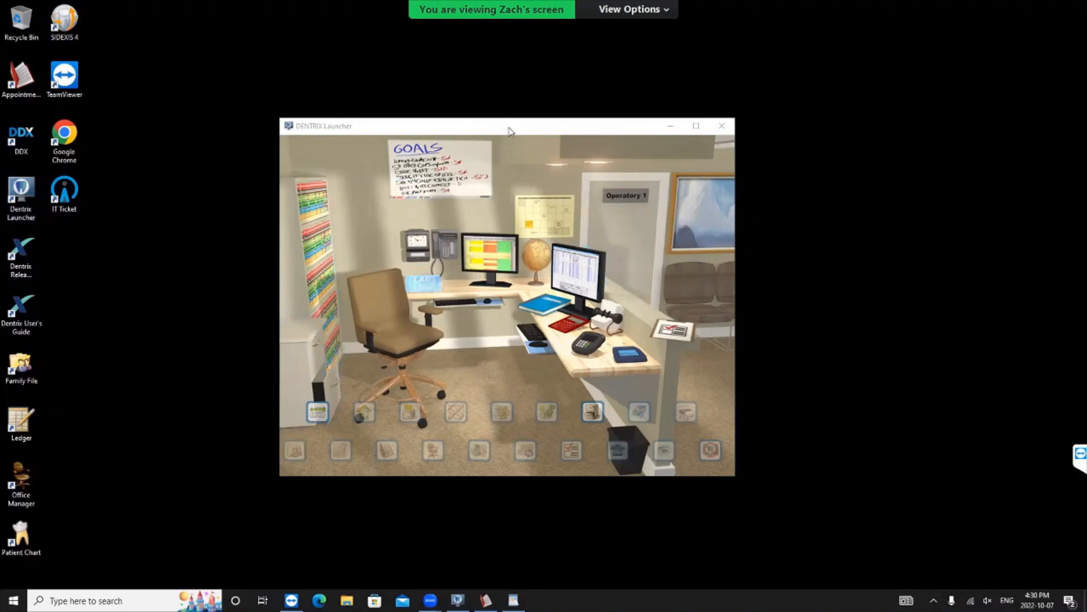
# - Move the launcher window aside, view its Operatory 1 room, and return to the reception view
pyautogui.click(536, 128)
pyautogui.moveTo(536, 127); pyautogui.dragTo(585, 97)
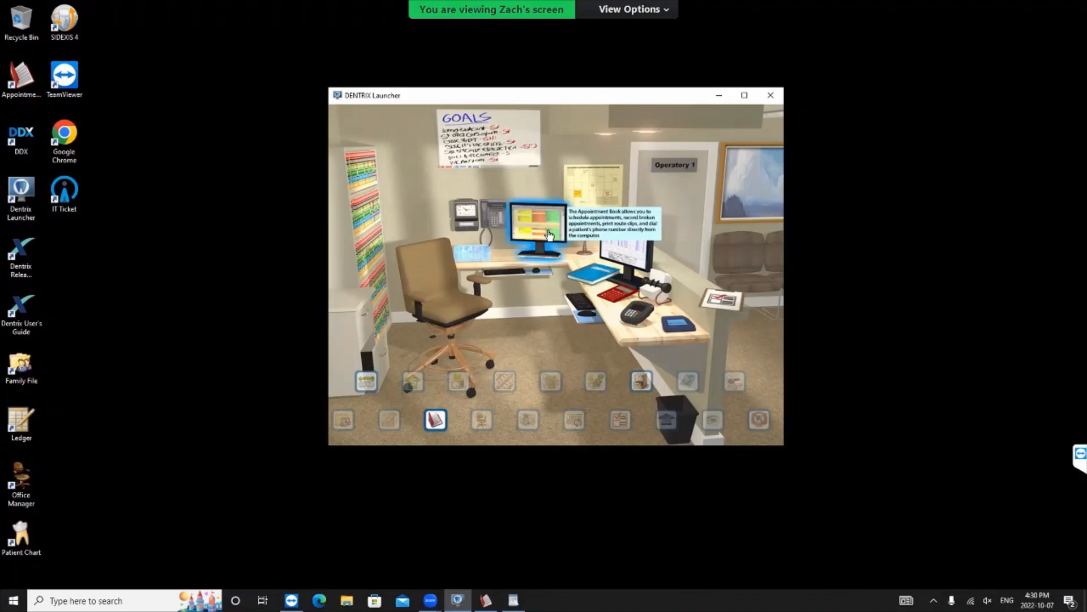
pyautogui.click(687, 182)
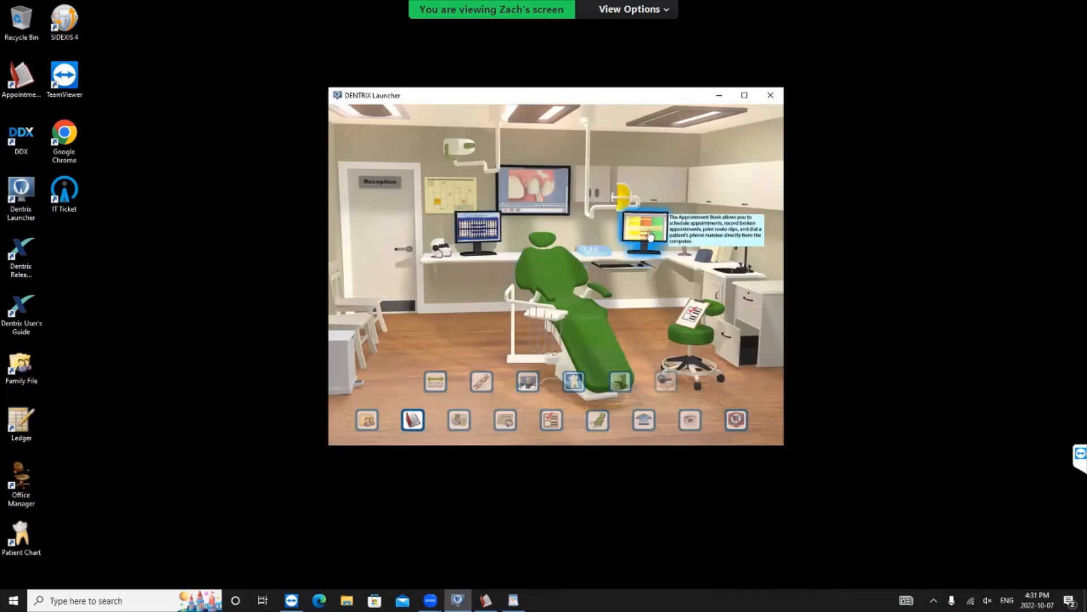
pyautogui.click(397, 249)
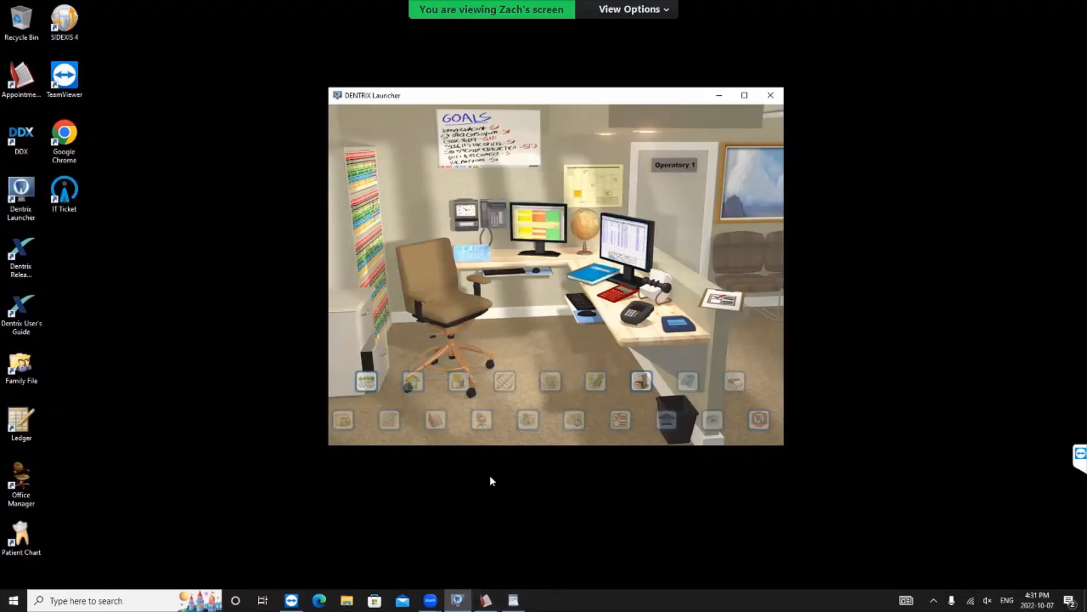
# - Switch to the Appointment Book and open the patient chart for the 11:00am training video appointment on 11 November 2022
pyautogui.click(487, 601)
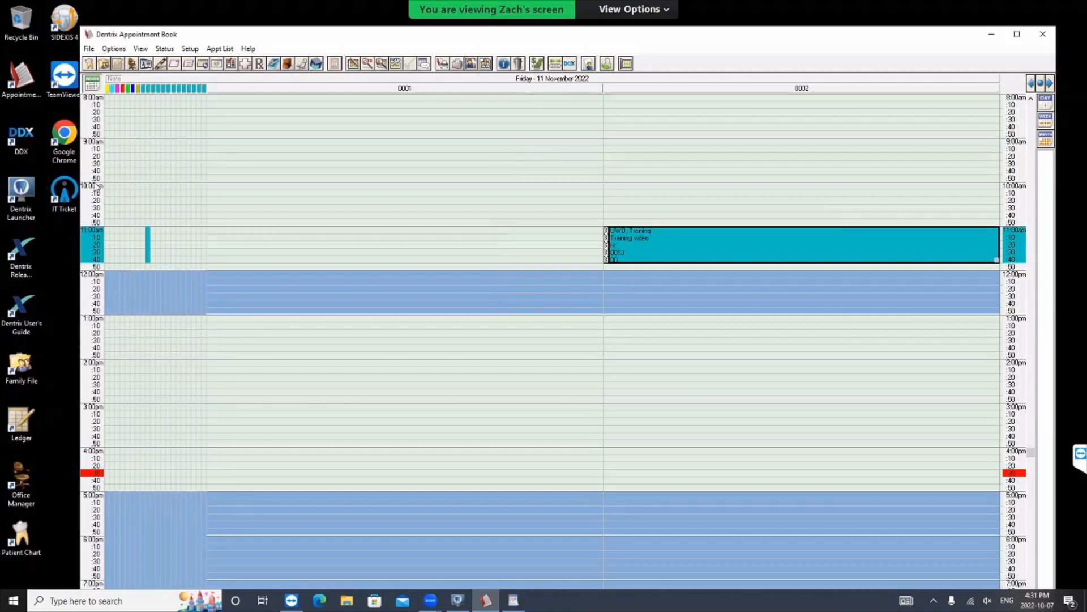
pyautogui.moveTo(188, 36); pyautogui.dragTo(166, 28)
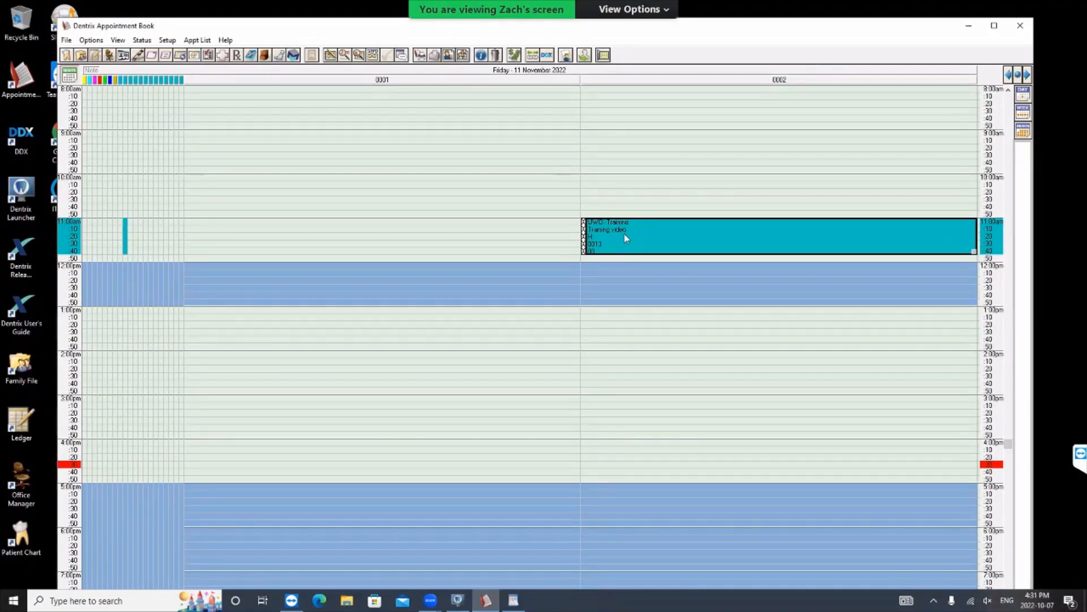
pyautogui.moveTo(626, 238)
pyautogui.moveTo(634, 254)
pyautogui.mouseDown()
pyautogui.moveTo(620, 235)
pyautogui.moveTo(637, 244)
pyautogui.mouseUp()
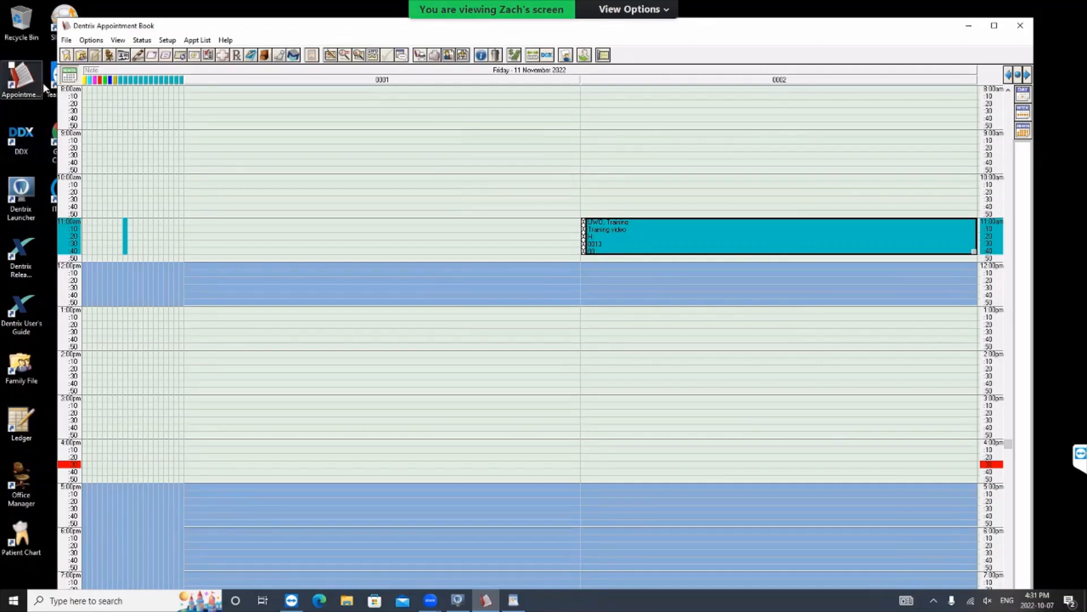
pyautogui.click(66, 56)
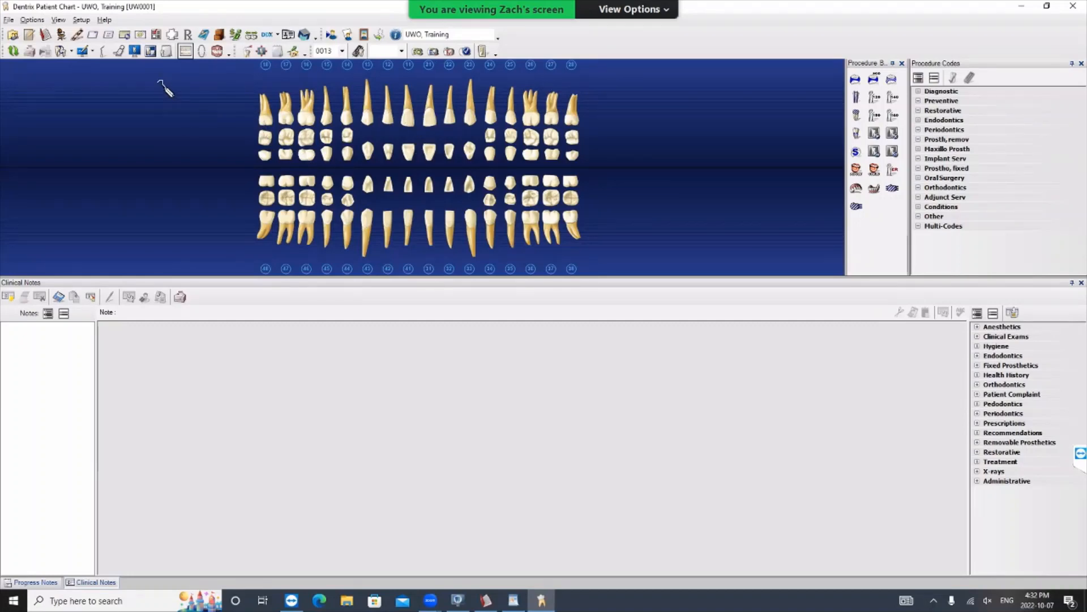
# - Open the patient's Questionnaires from the chart and reposition the window over it
pyautogui.click(156, 37)
pyautogui.click(161, 41)
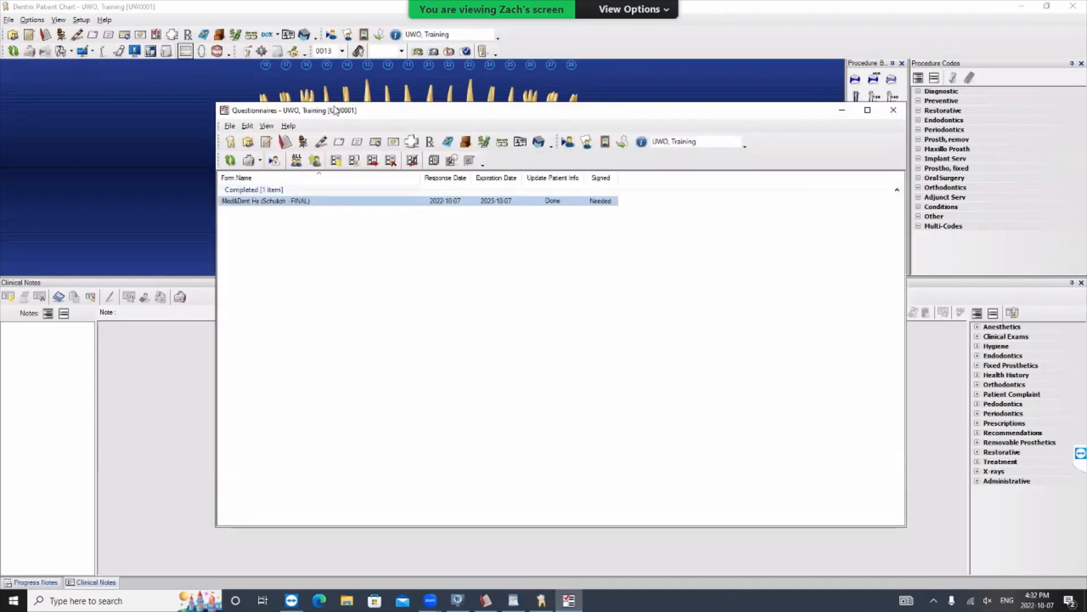
pyautogui.moveTo(334, 110); pyautogui.dragTo(249, 104)
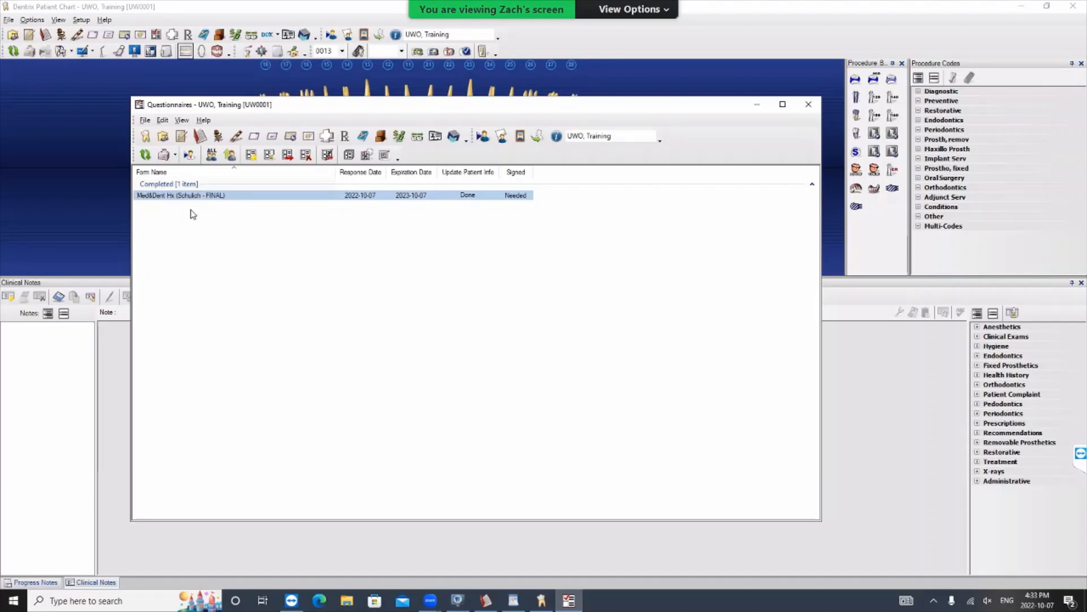
# - Start entering new responses for the patient using the Med&Dent Hx (Schulich - FINAL) questionnaire form
pyautogui.click(253, 156)
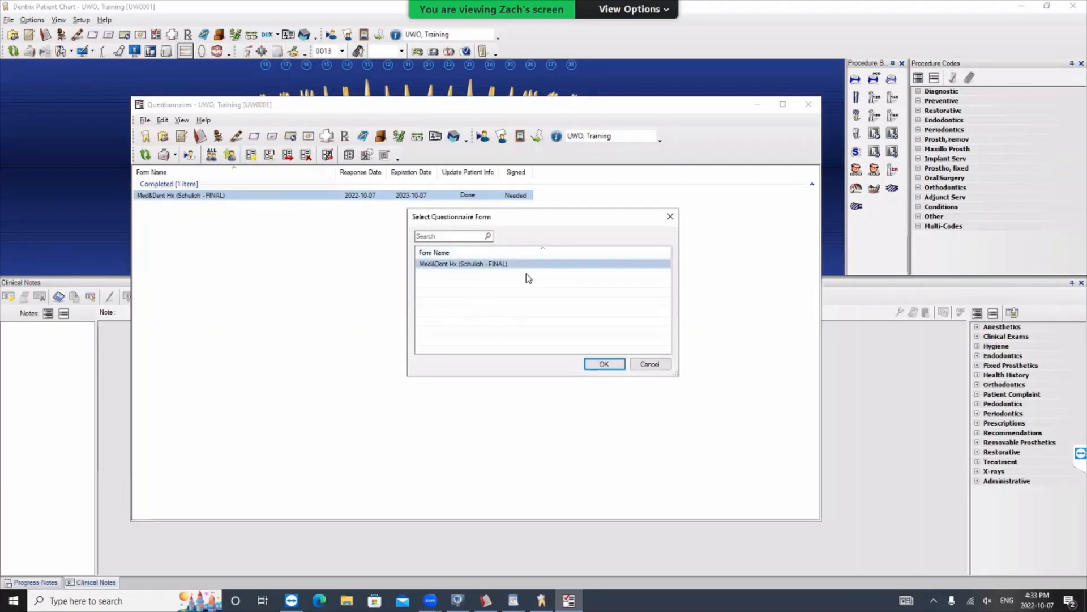
pyautogui.click(467, 267)
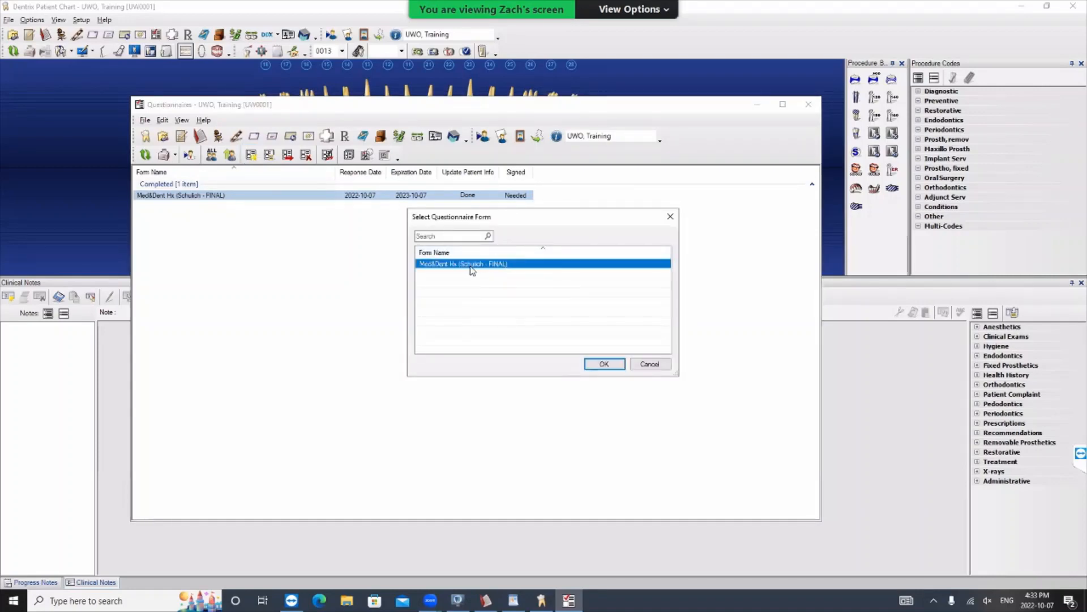
pyautogui.click(602, 365)
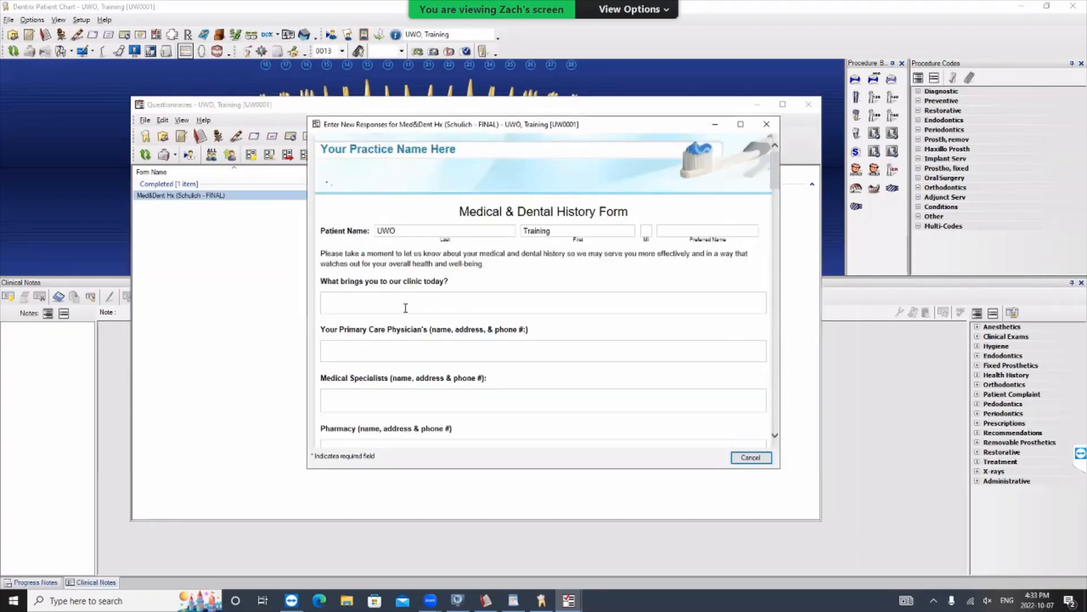
# - Examine the Medical & Dental History Form, covering the medical questions, Vitals, Dental Questions, Habits and Authorization sections
pyautogui.click(449, 305)
pyautogui.scroll(-2, 521, 343)
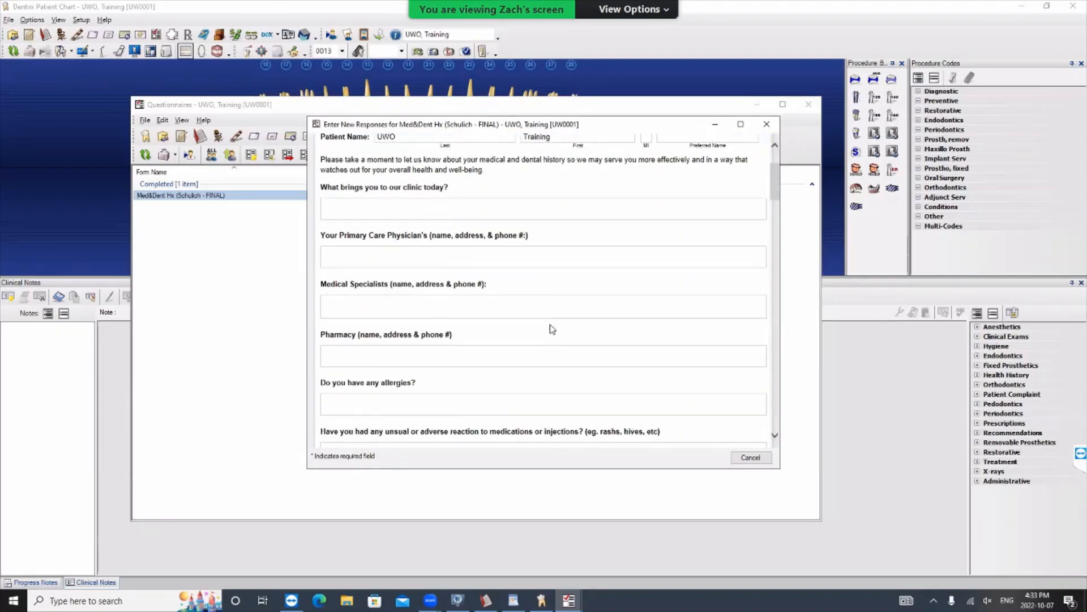
pyautogui.scroll(-1, 552, 329)
pyautogui.scroll(-1, 531, 310)
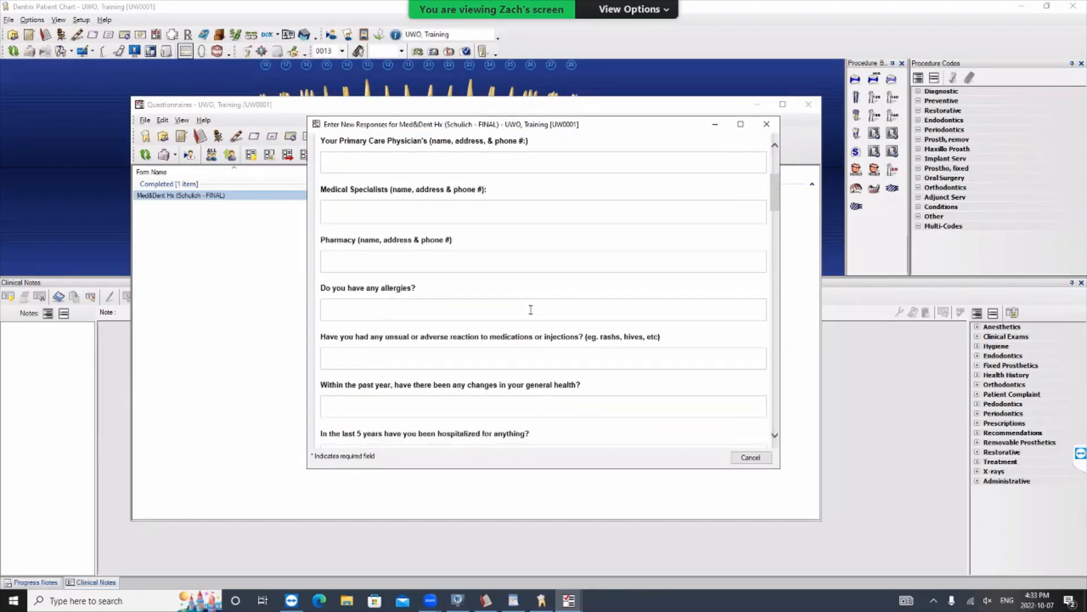
pyautogui.scroll(-2, 546, 307)
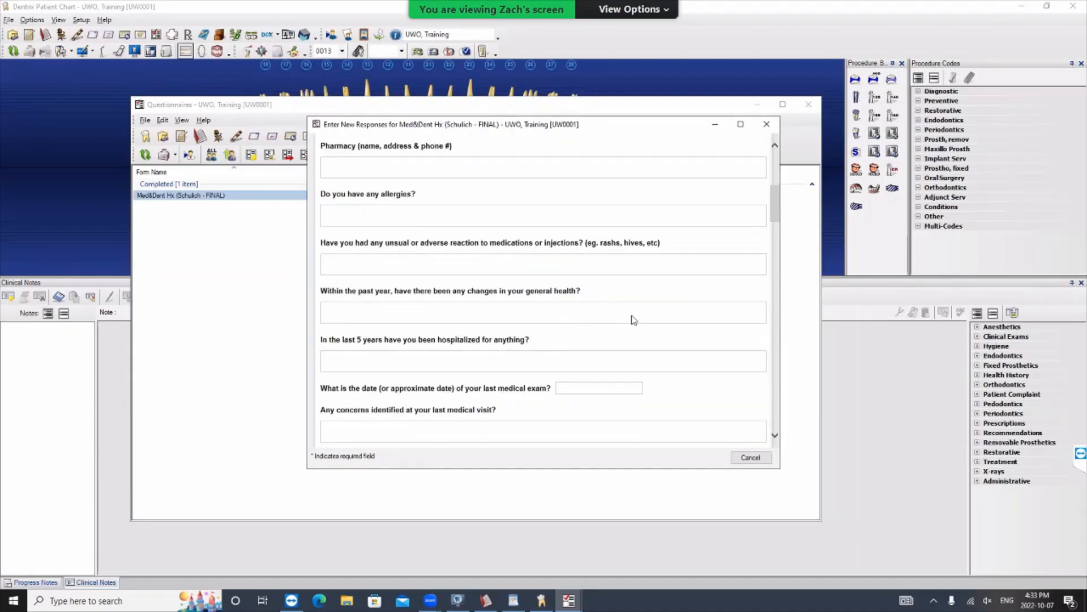
pyautogui.scroll(-2, 634, 320)
pyautogui.scroll(-1, 642, 318)
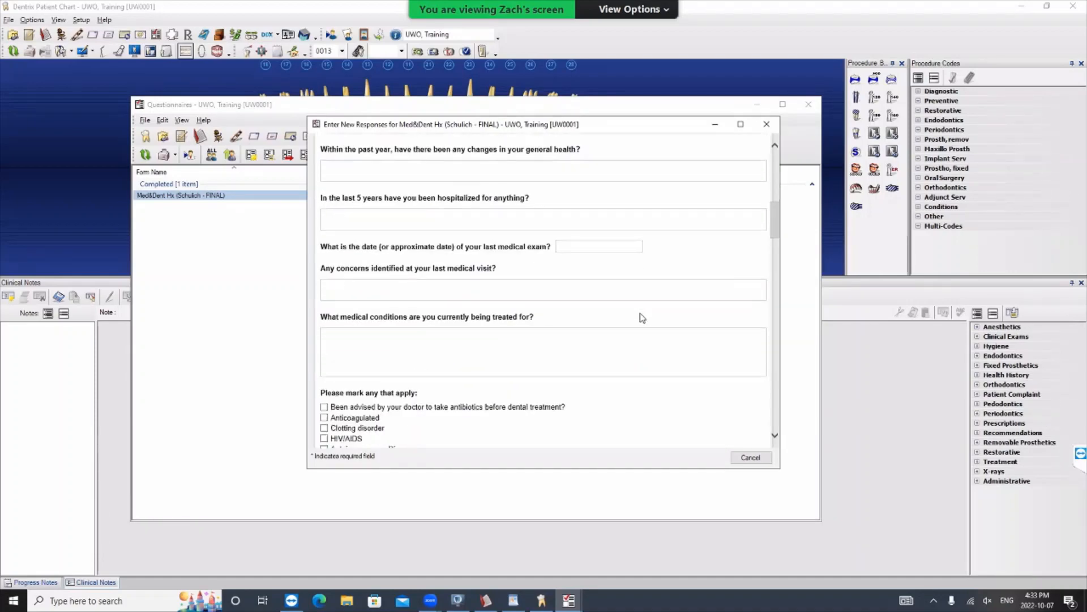
pyautogui.scroll(-4, 642, 317)
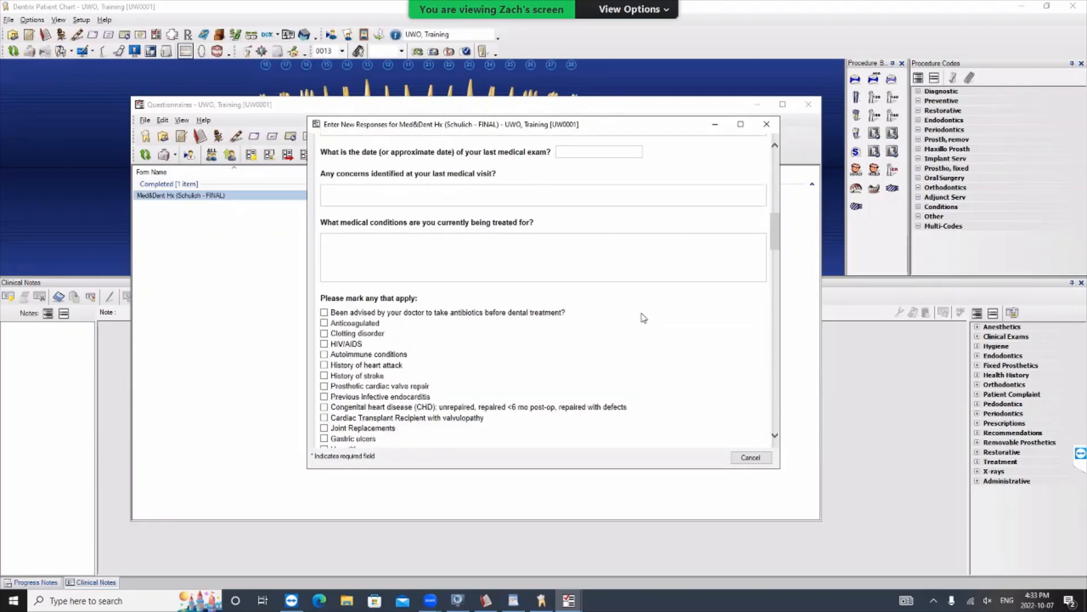
pyautogui.scroll(-10, 643, 317)
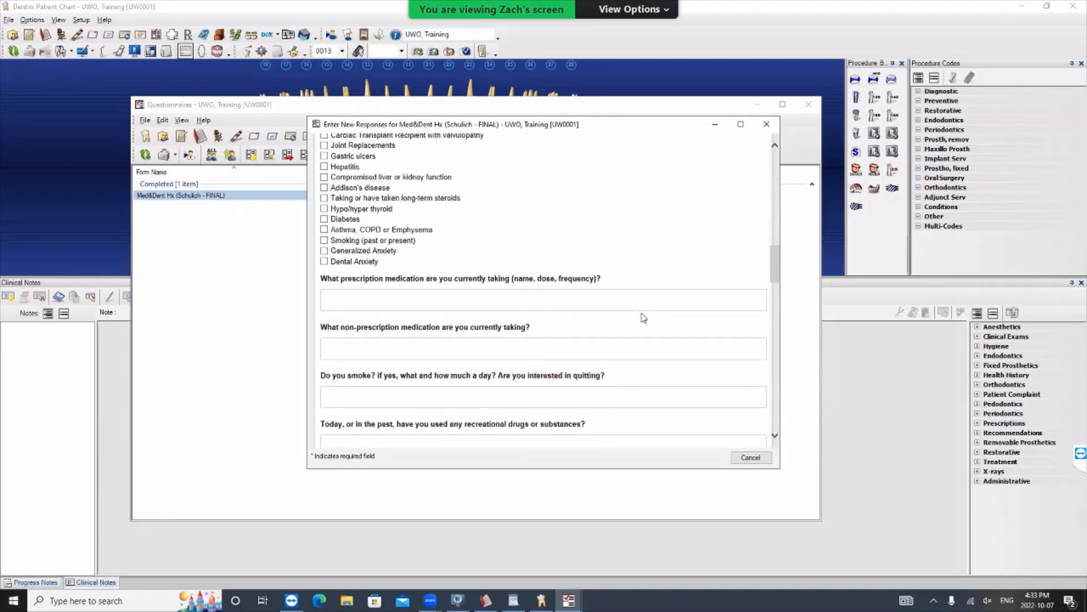
pyautogui.scroll(-5, 643, 318)
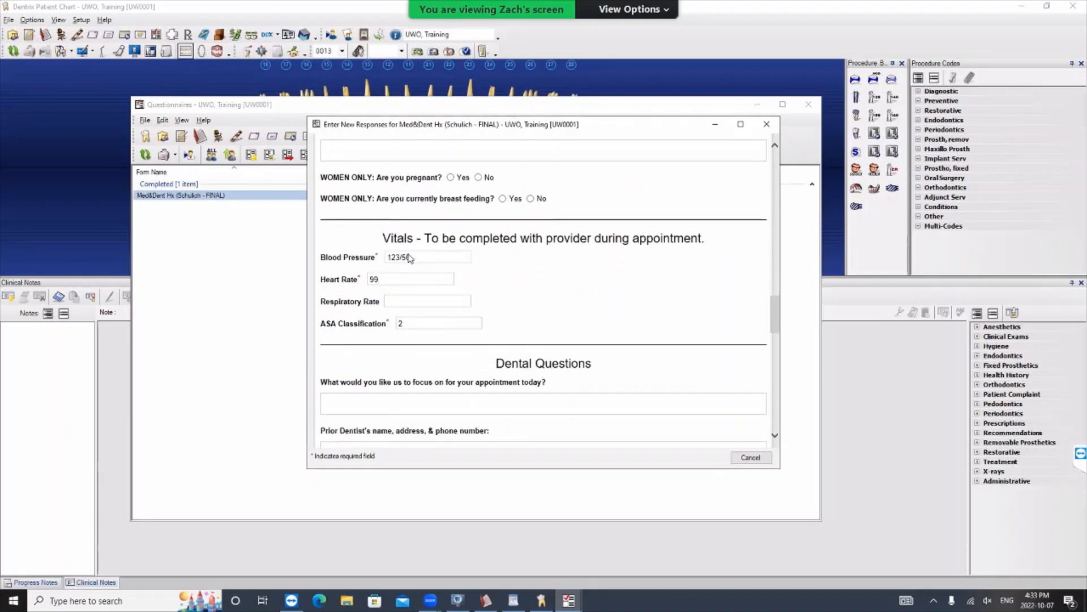
pyautogui.moveTo(389, 239); pyautogui.dragTo(626, 325)
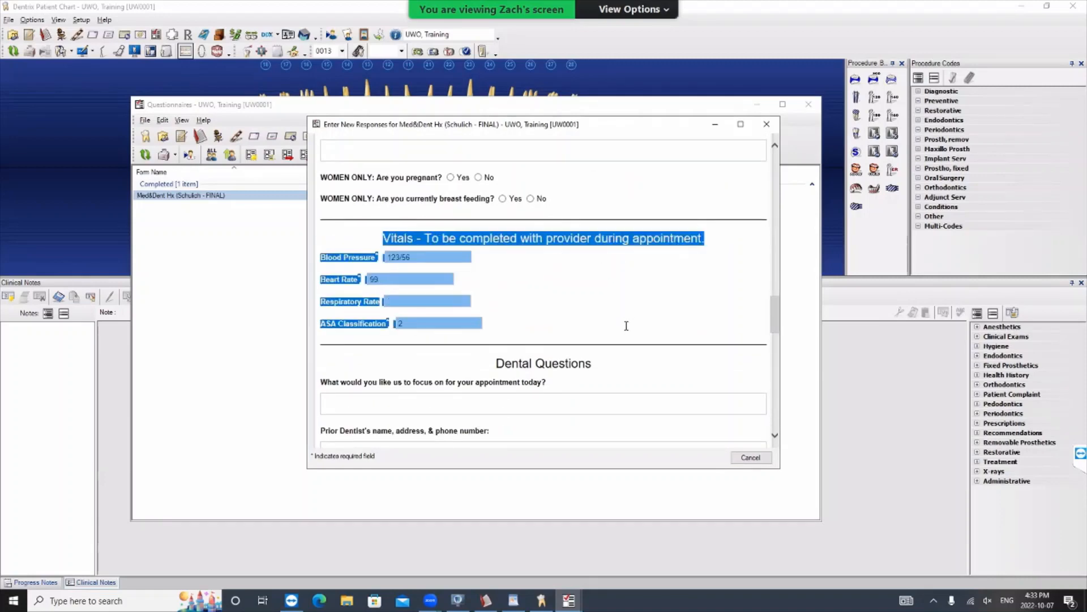
pyautogui.click(625, 275)
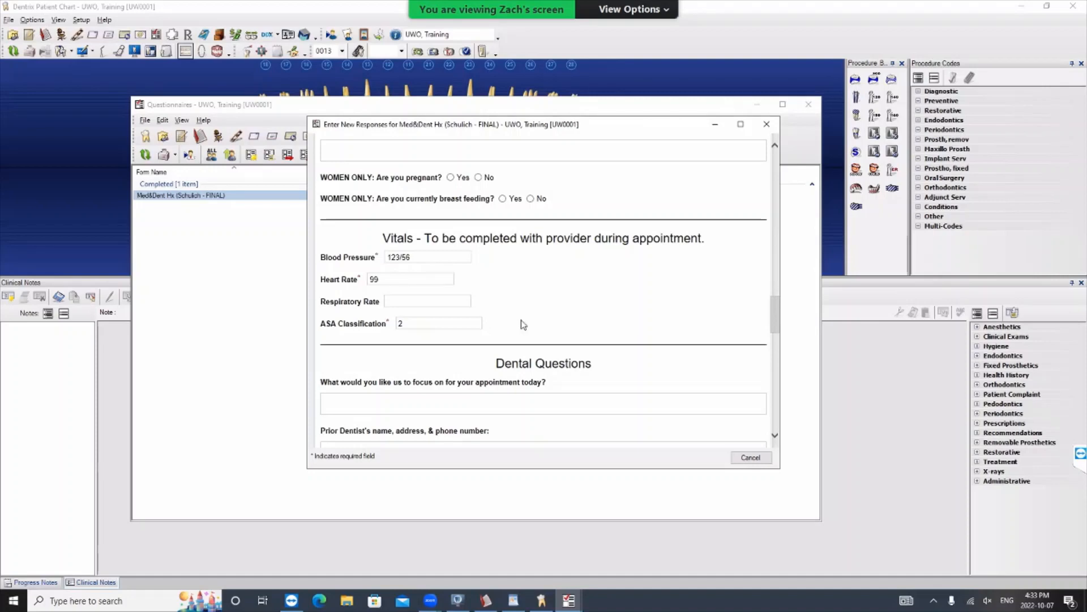
pyautogui.scroll(-12, 572, 291)
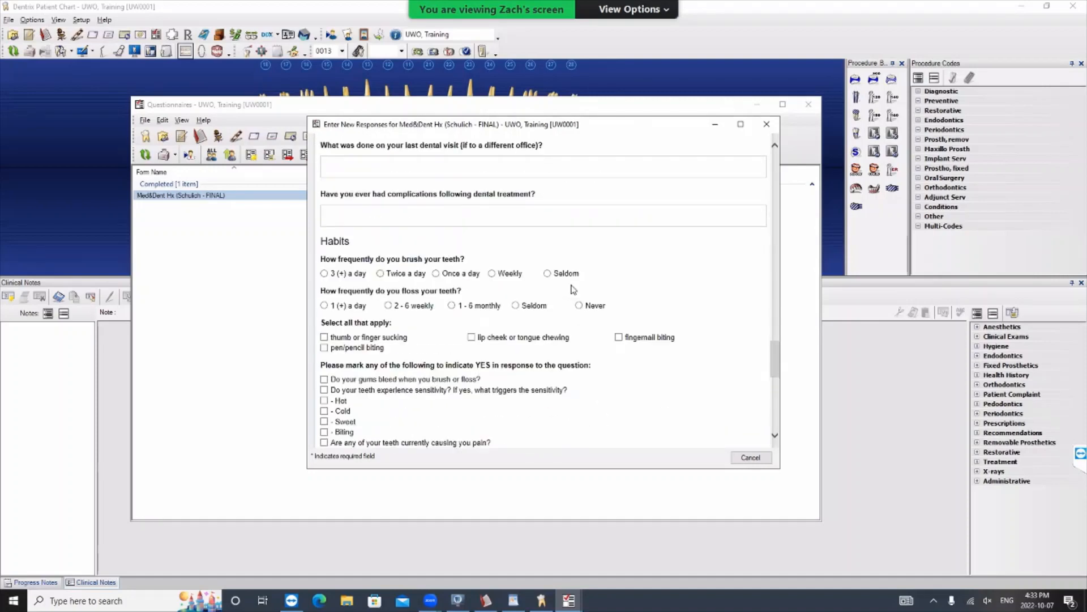
pyautogui.scroll(-3, 573, 290)
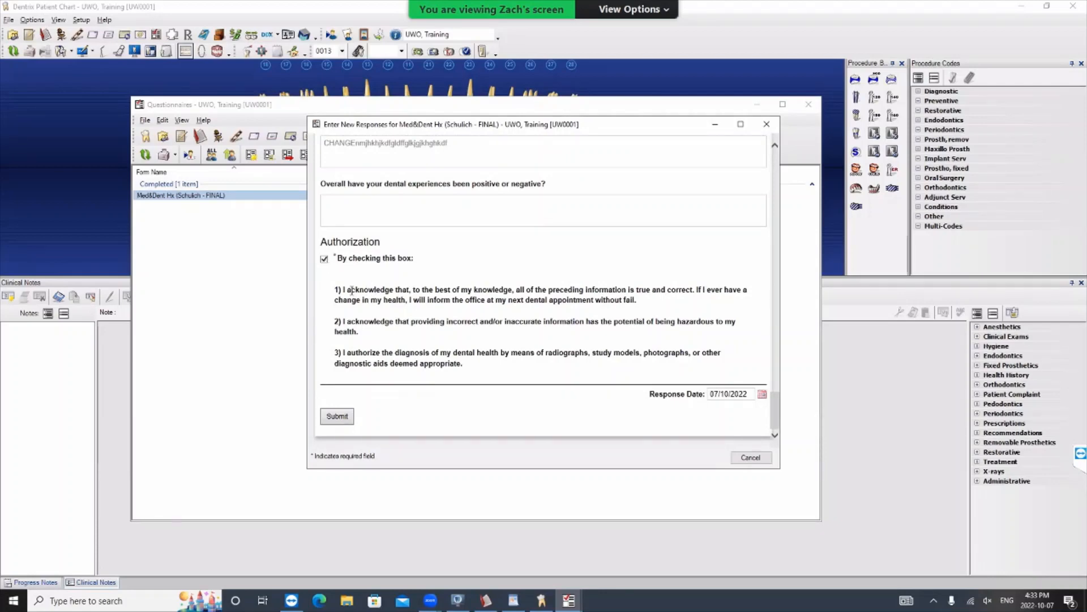
# - Review the authorization statements, tick the confirmation checkbox, and submit the history form
pyautogui.moveTo(338, 290); pyautogui.dragTo(488, 362)
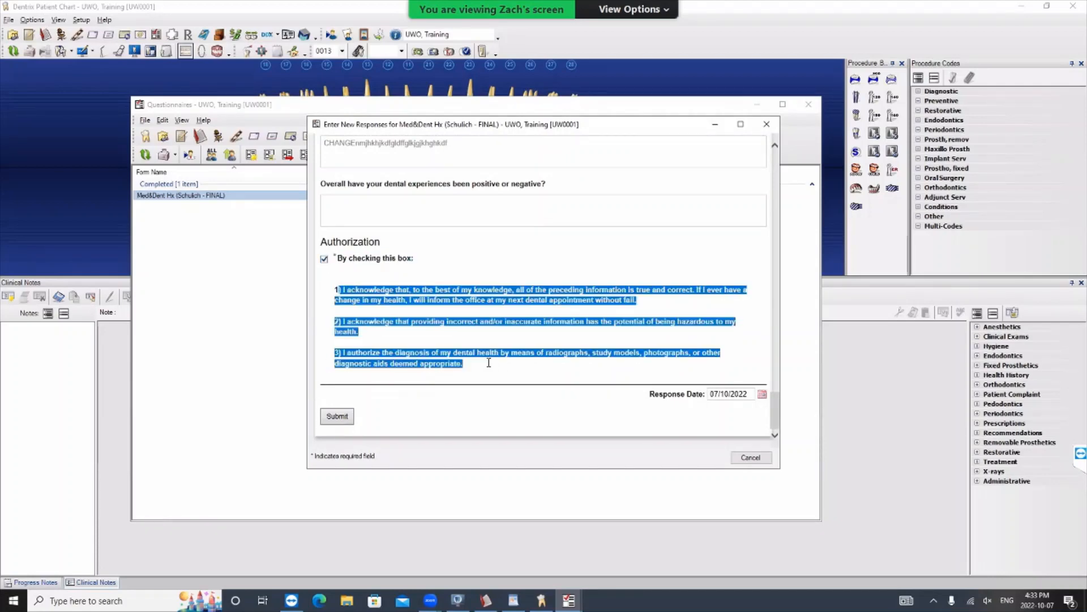
pyautogui.click(338, 416)
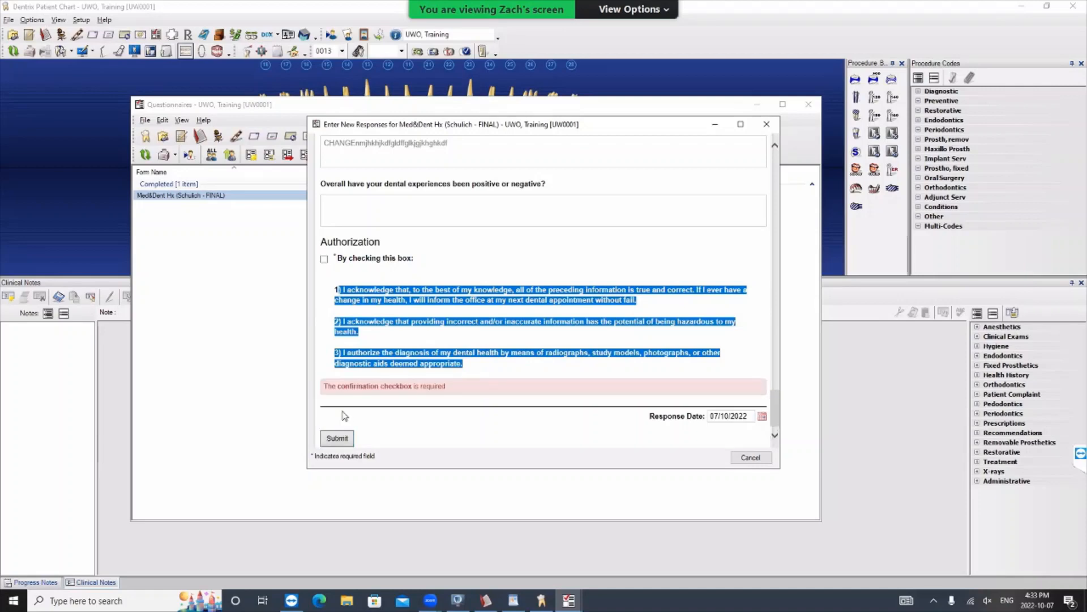
pyautogui.click(324, 259)
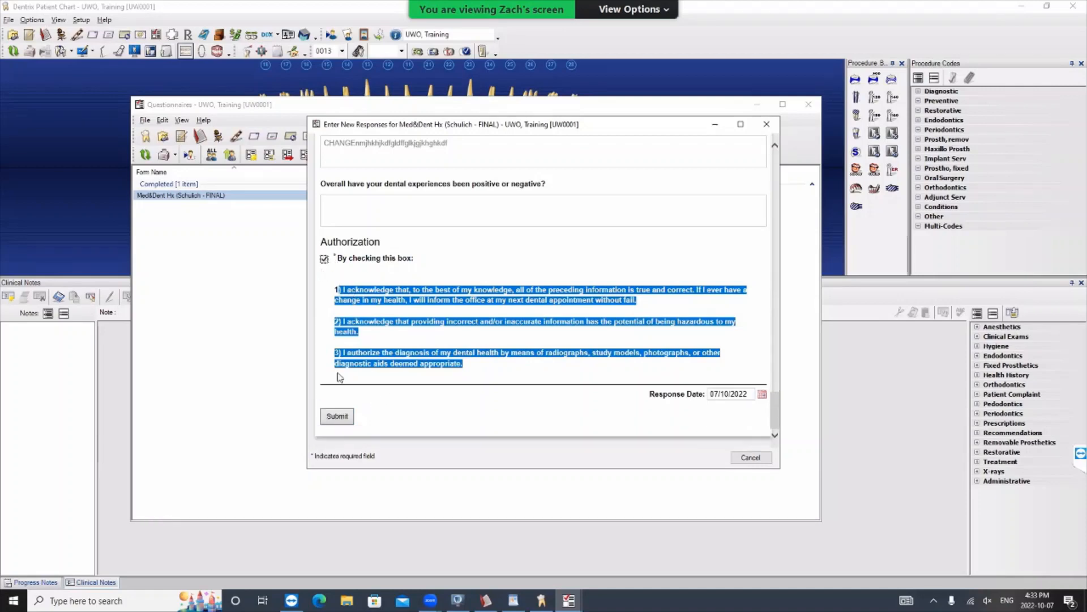
pyautogui.click(337, 415)
pyautogui.click(336, 418)
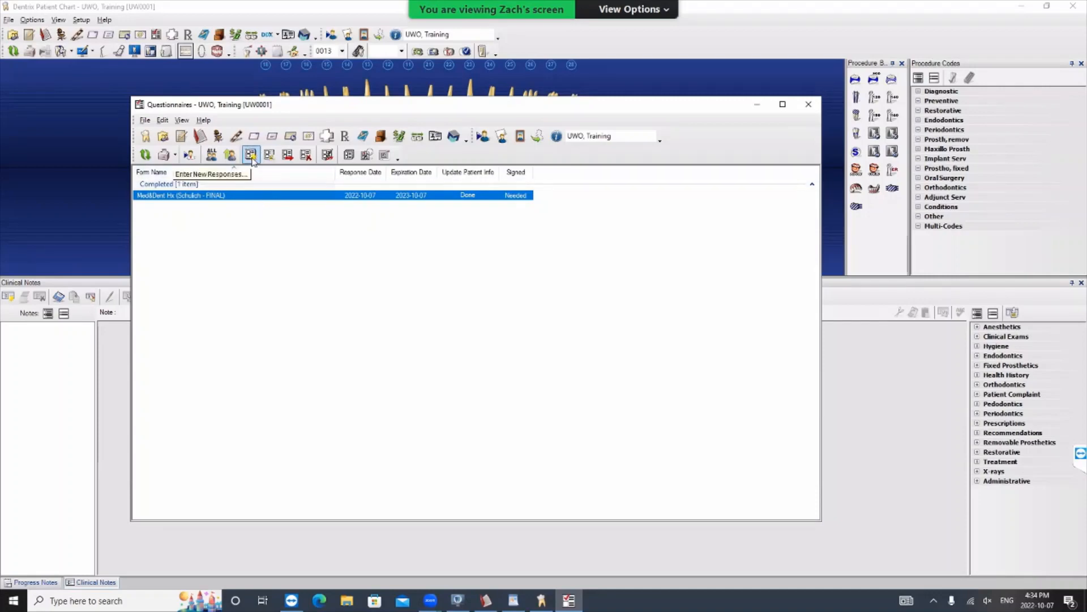
# - Open a new Med&Dent Hx (Schulich - FINAL) response, examine its fields down to the Authorization section, and cancel it
pyautogui.click(251, 155)
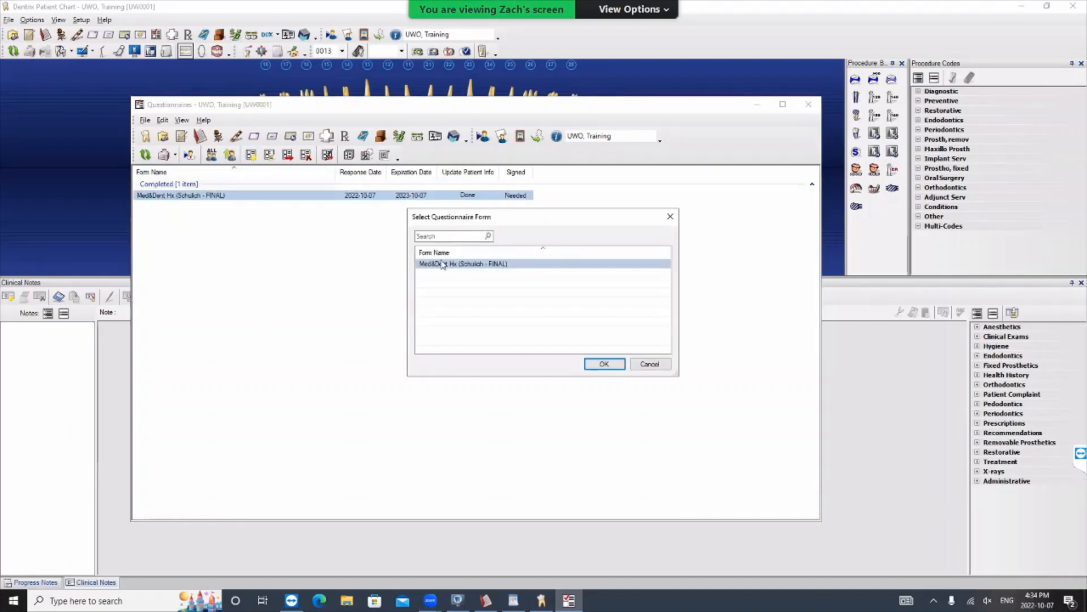
pyautogui.click(495, 265)
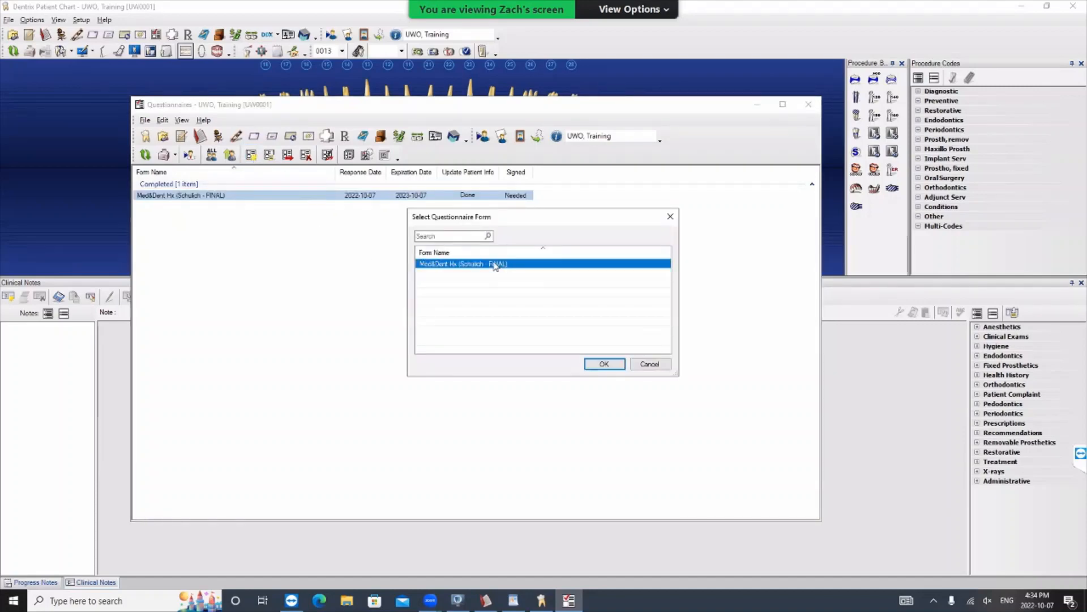
pyautogui.click(604, 364)
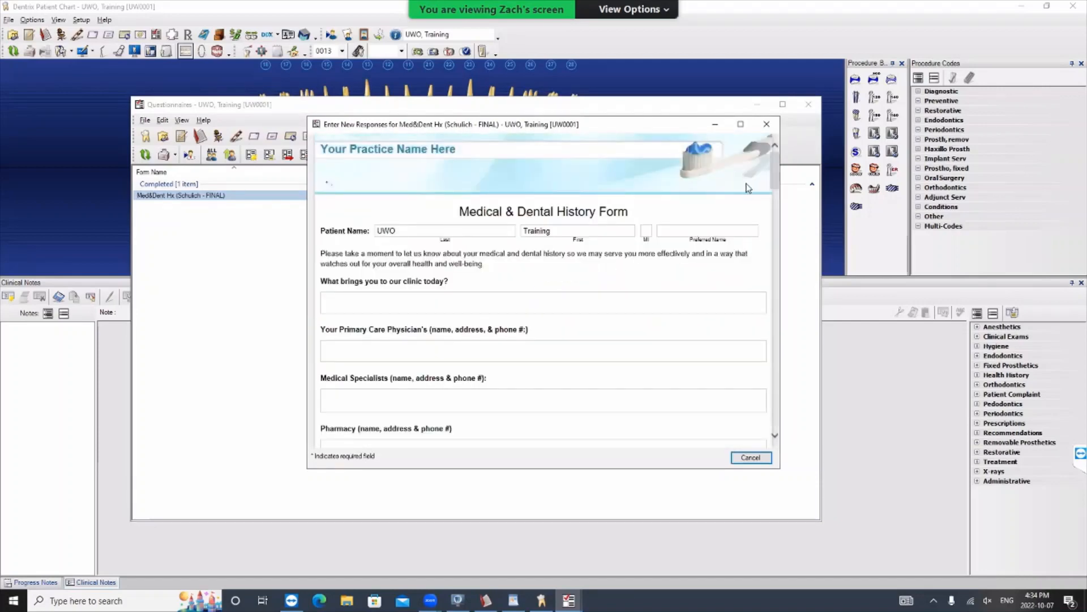
pyautogui.moveTo(780, 169); pyautogui.dragTo(790, 283)
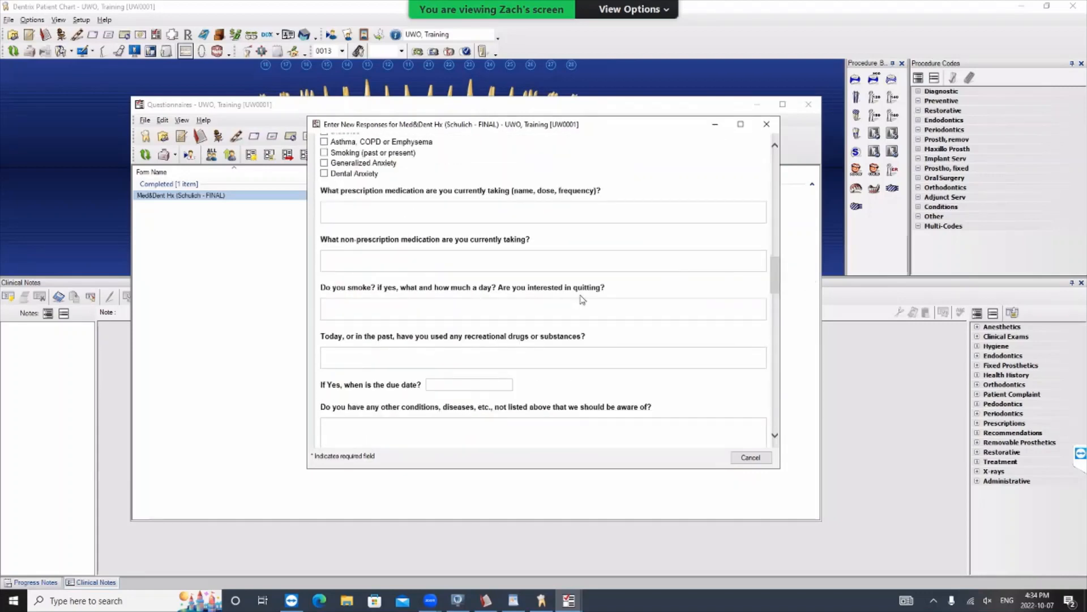
pyautogui.scroll(-5, 636, 299)
pyautogui.scroll(-2, 638, 297)
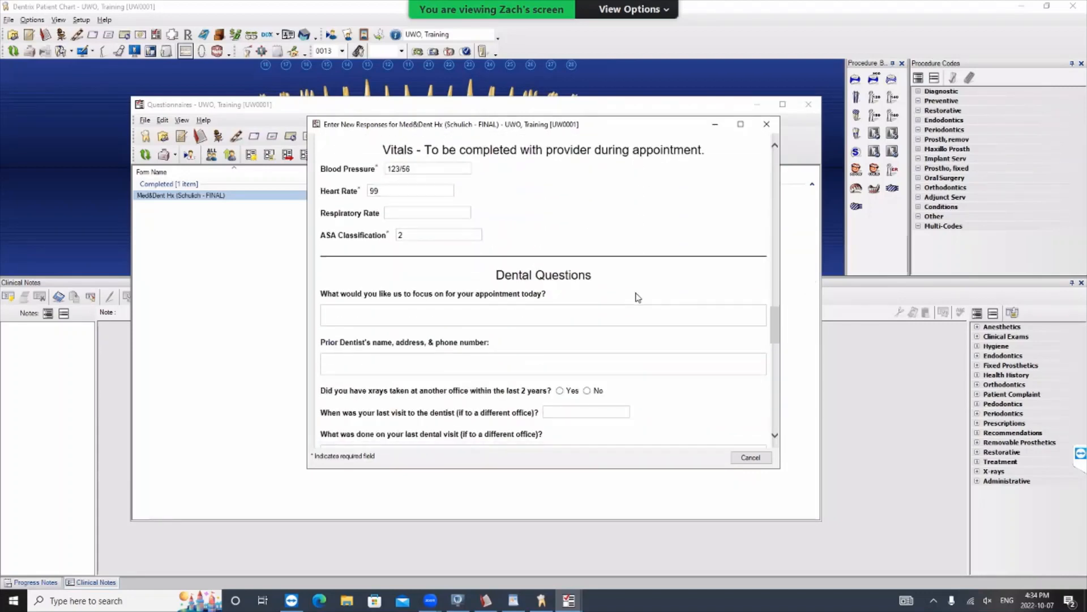
pyautogui.scroll(-5, 732, 335)
pyautogui.scroll(-10, 732, 336)
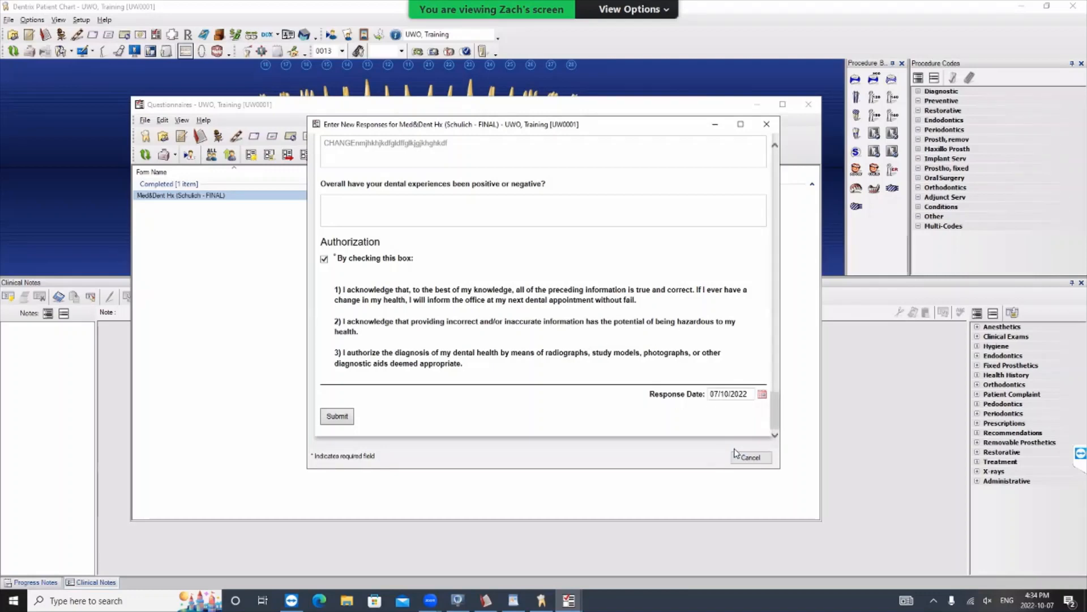
pyautogui.click(750, 458)
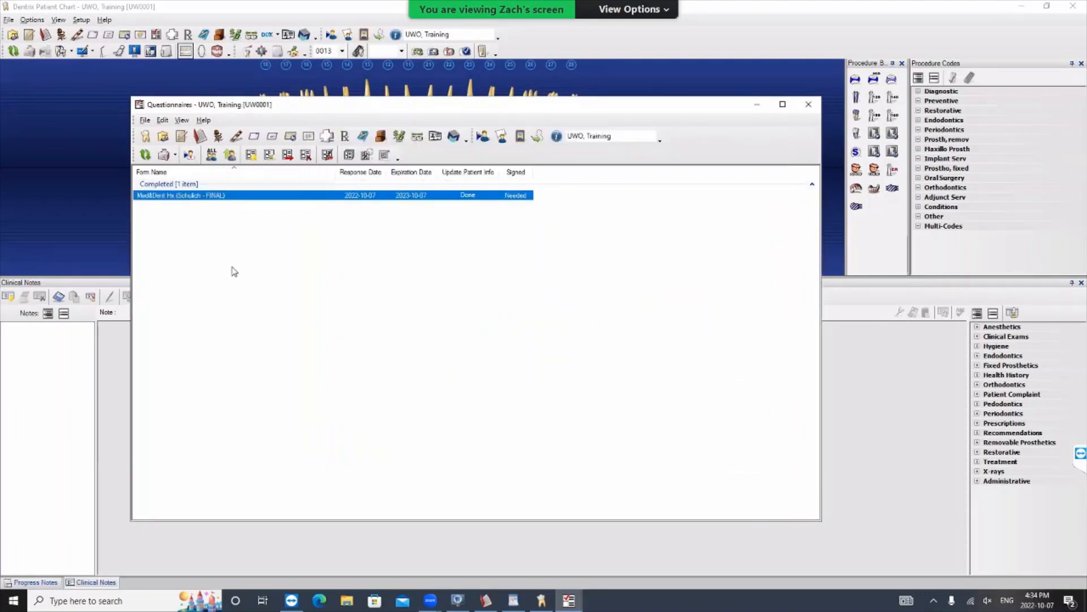
pyautogui.click(232, 267)
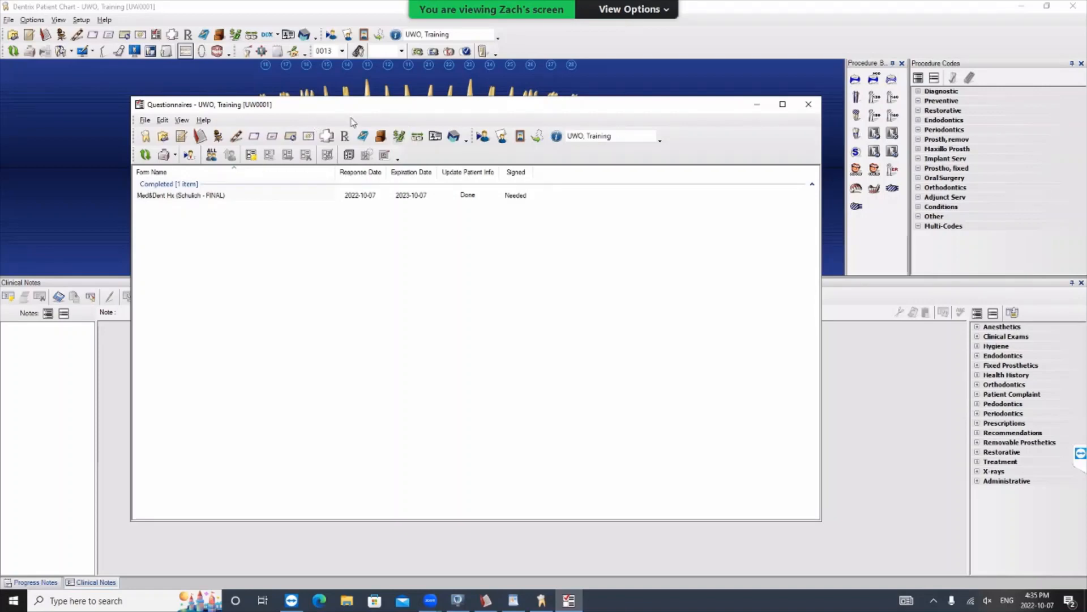
# - Close Questionnaires, confirming the closure, and open the patient's Treatment Planner in a maximized window
pyautogui.click(808, 104)
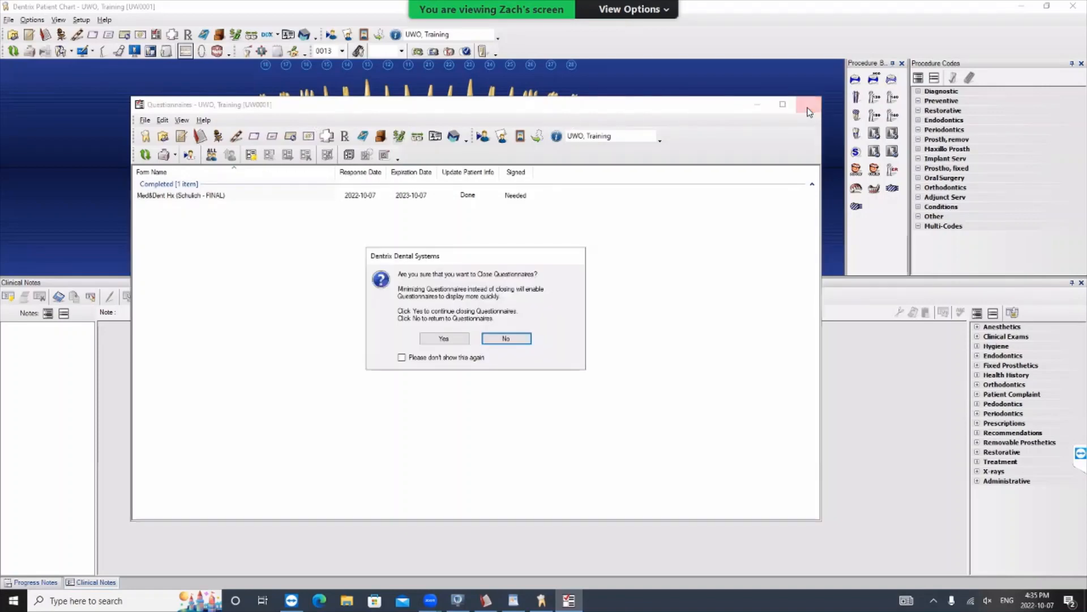
pyautogui.click(444, 339)
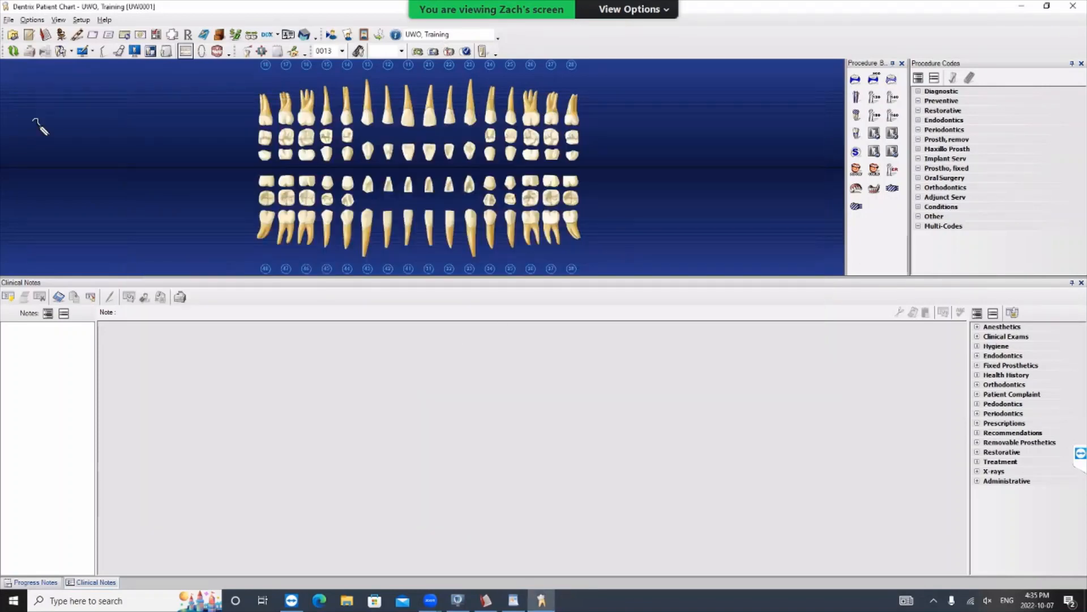
pyautogui.click(118, 51)
pyautogui.click(117, 51)
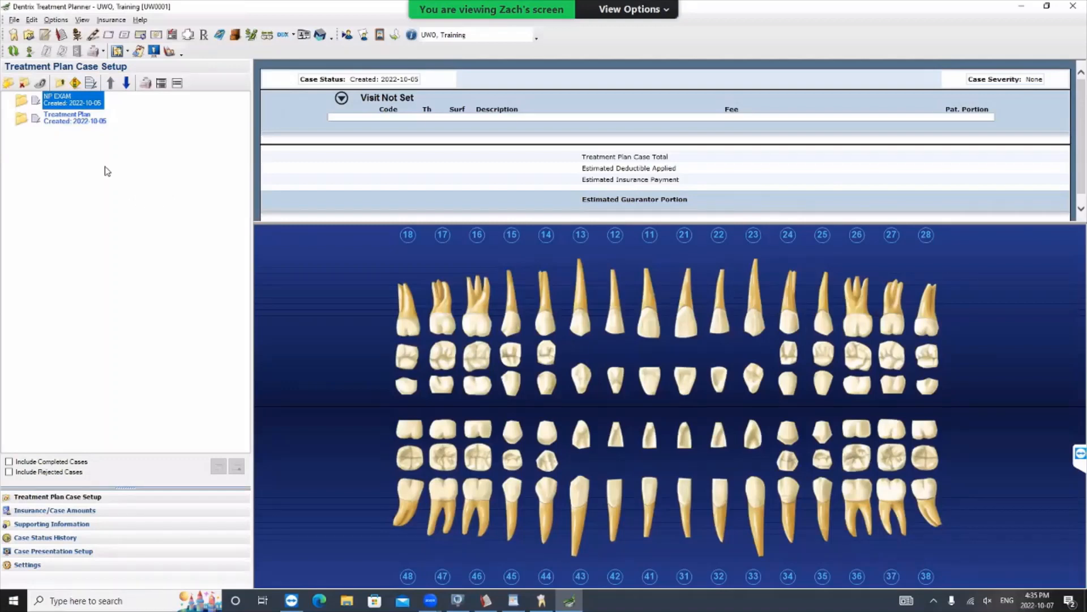
pyautogui.doubleClick(952, 12)
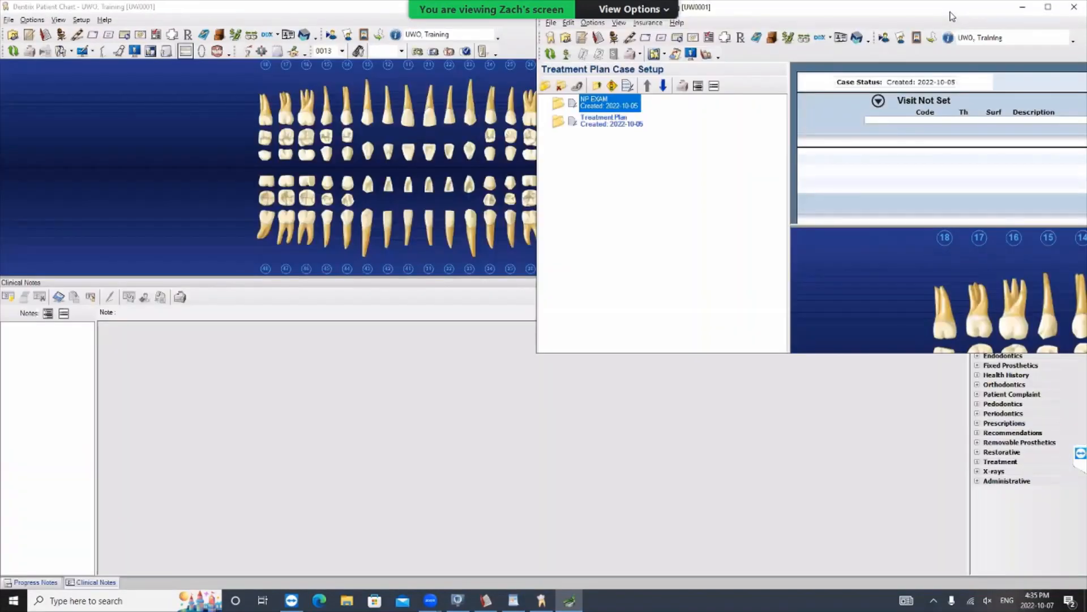
pyautogui.moveTo(951, 12); pyautogui.dragTo(591, 110)
pyautogui.click(696, 106)
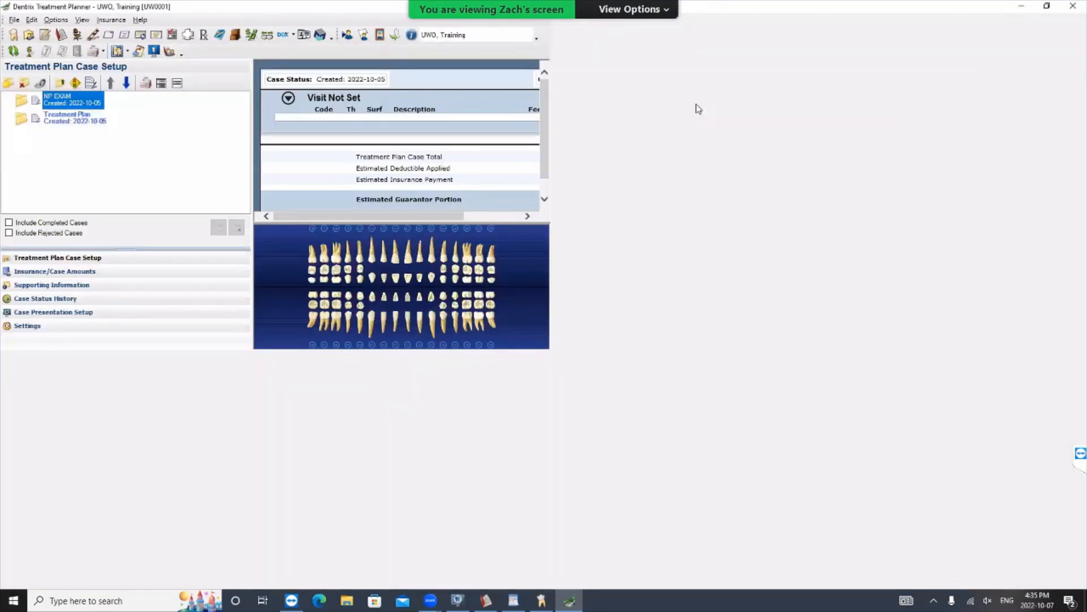
# - Create a new treatment plan case named "Limited Exam - EXT tooth 44"
pyautogui.click(11, 85)
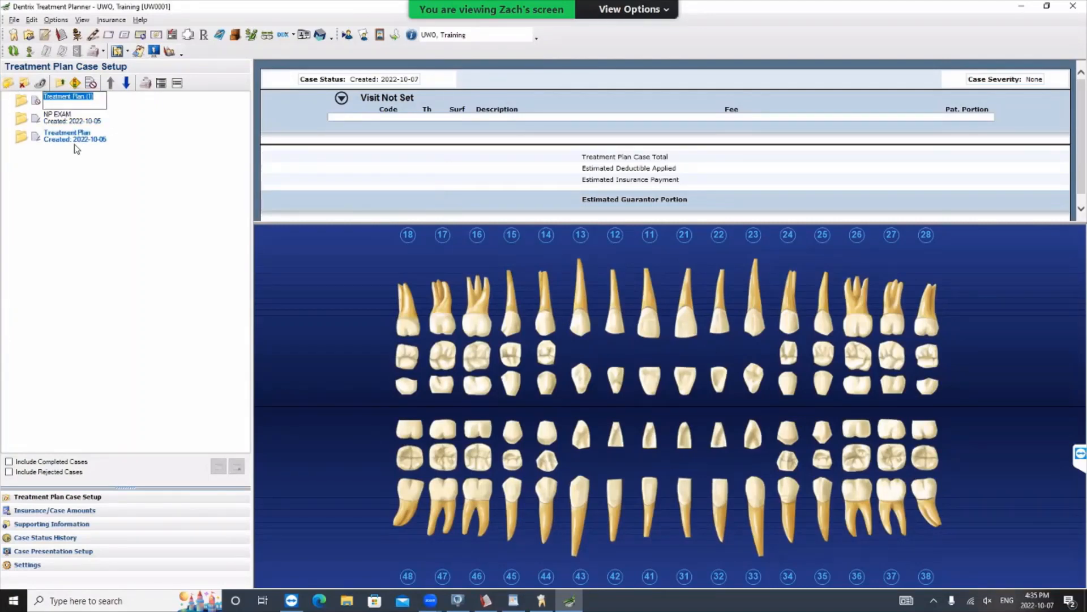
pyautogui.write('Limited Exam - EXT tooth')
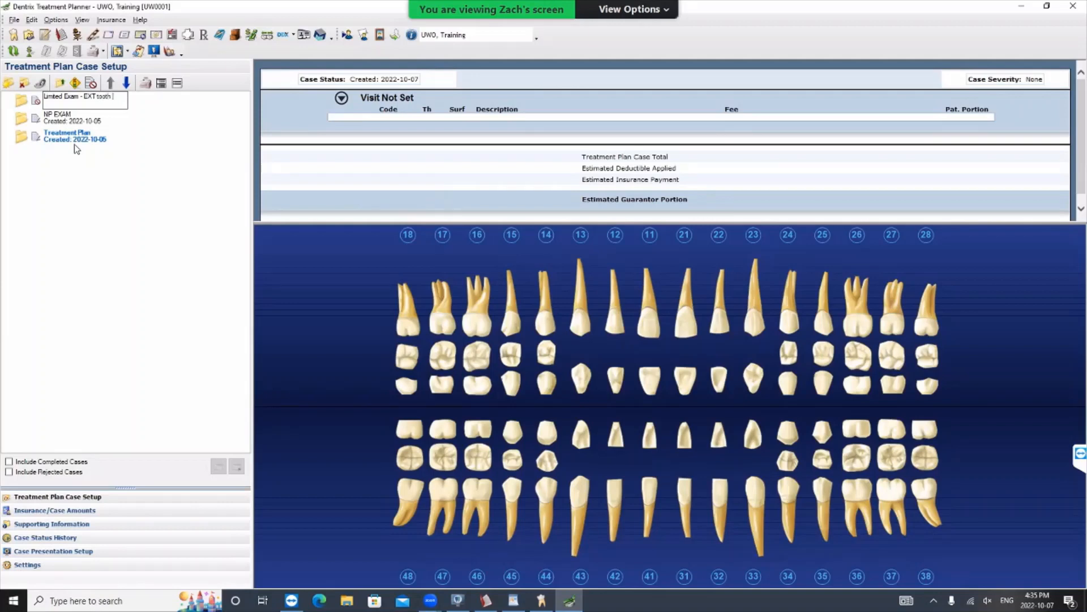
pyautogui.write(' 44')
pyautogui.press('Return')
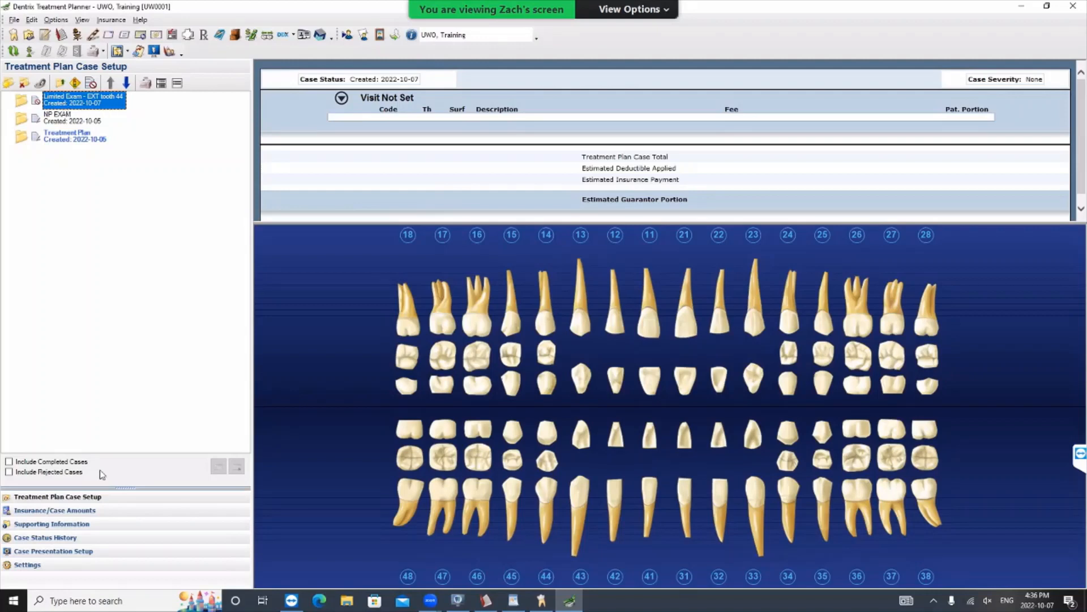
# - Add the "1. Consent for NS Tx" consent form to the case's supporting information and read through its text
pyautogui.click(53, 524)
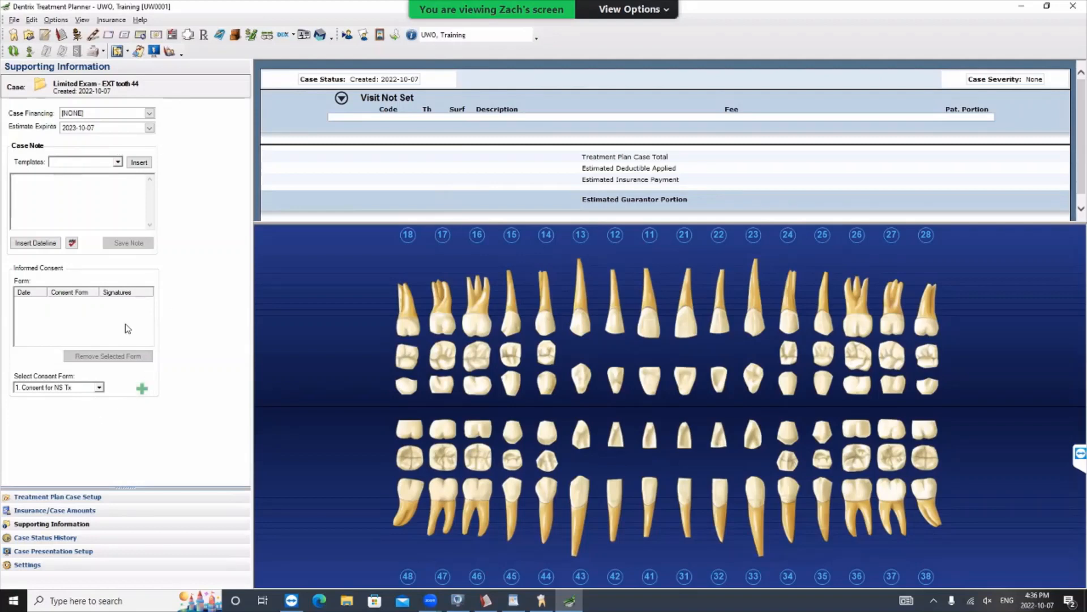
pyautogui.click(100, 388)
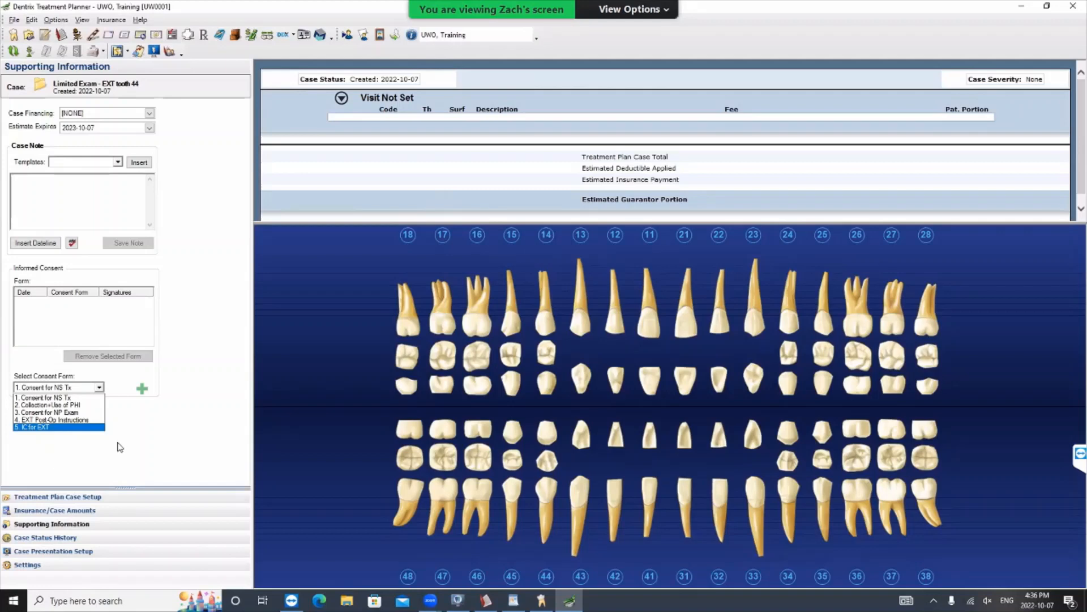
pyautogui.click(59, 398)
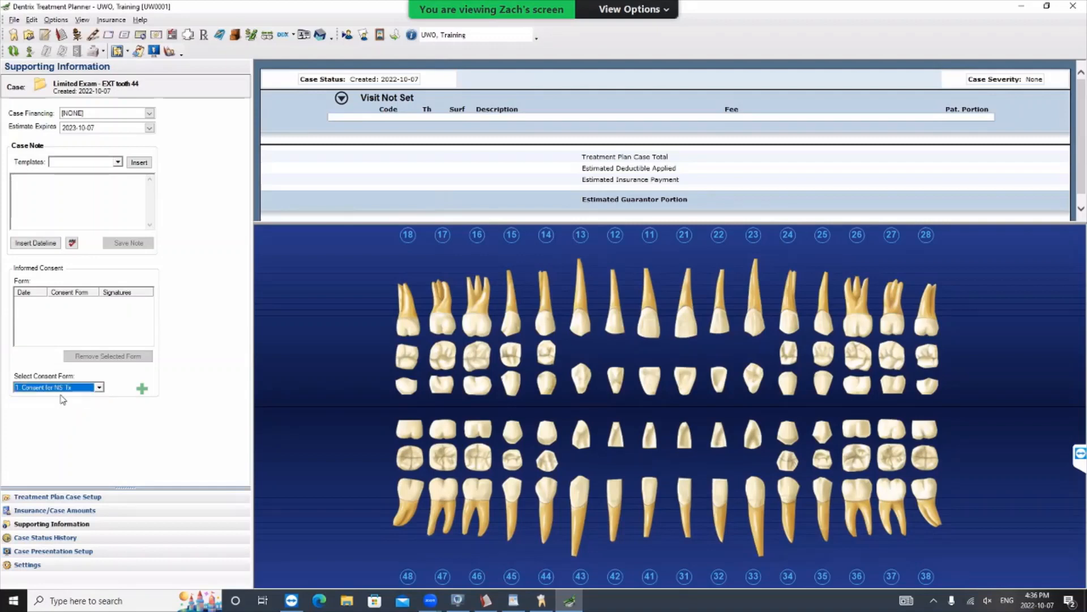
pyautogui.click(142, 391)
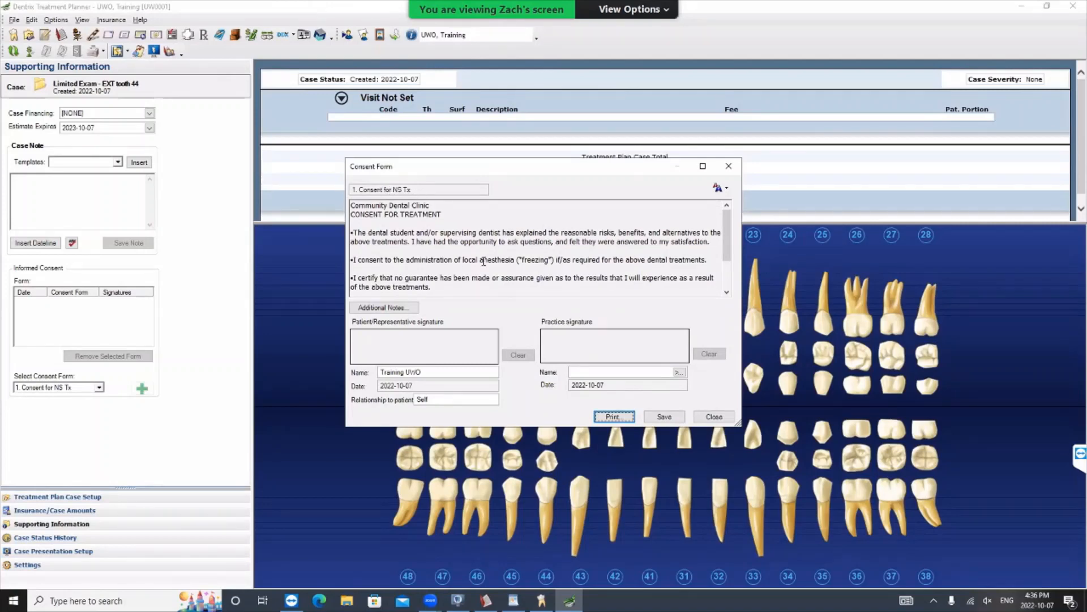
pyautogui.moveTo(725, 237); pyautogui.dragTo(733, 276)
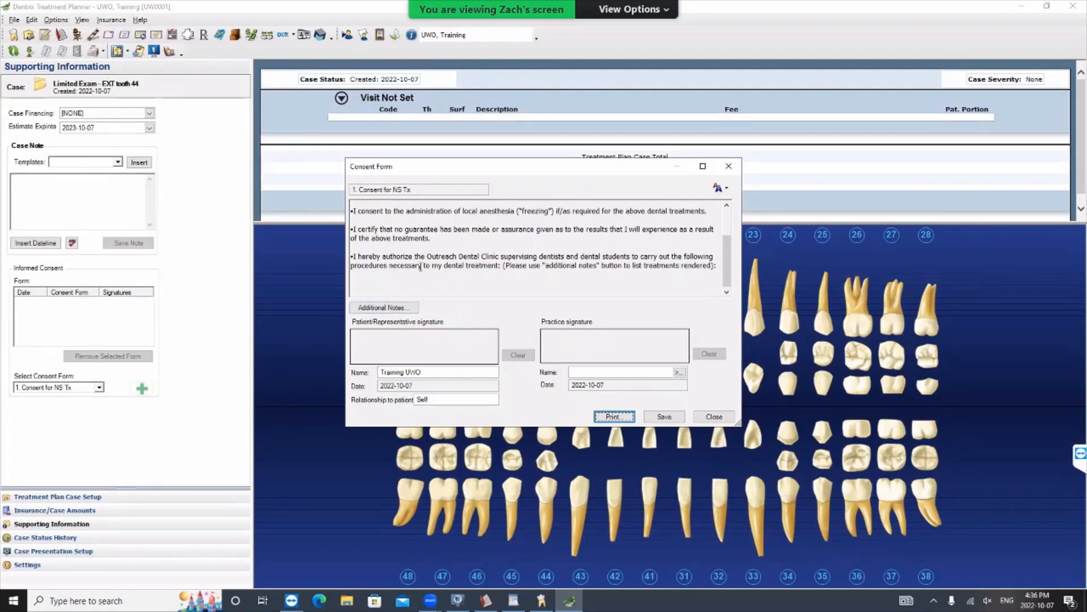
# - Add additional notes to the consent form listing "TODAYs Treatment:" with "1) cleaning" and "2) ext"
pyautogui.click(396, 307)
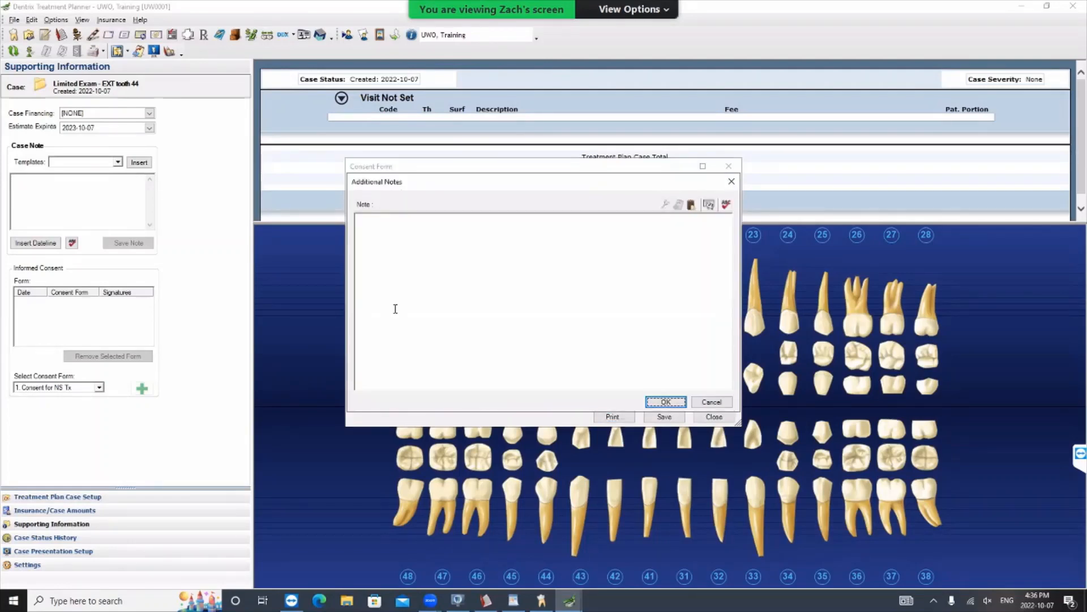
pyautogui.click(428, 288)
pyautogui.moveTo(441, 183); pyautogui.dragTo(725, 240)
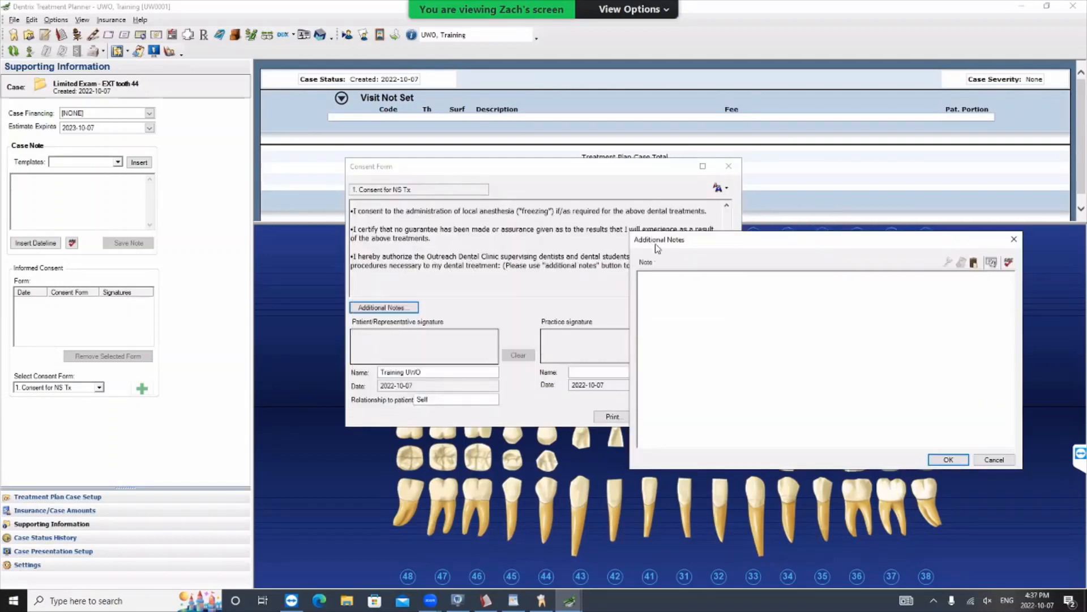
pyautogui.moveTo(657, 243); pyautogui.dragTo(679, 302)
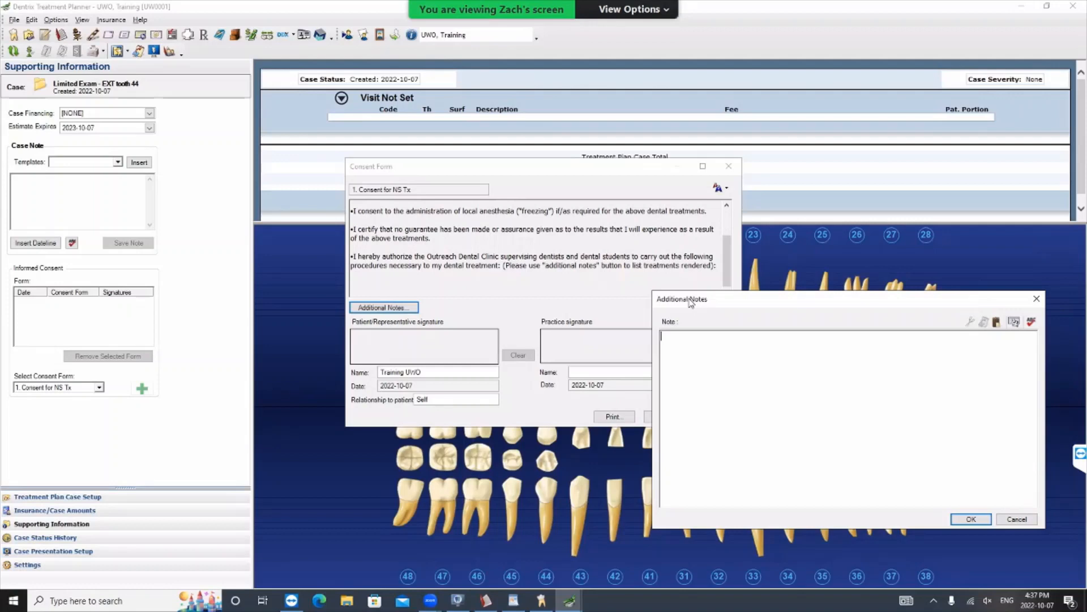
pyautogui.moveTo(690, 300); pyautogui.dragTo(621, 229)
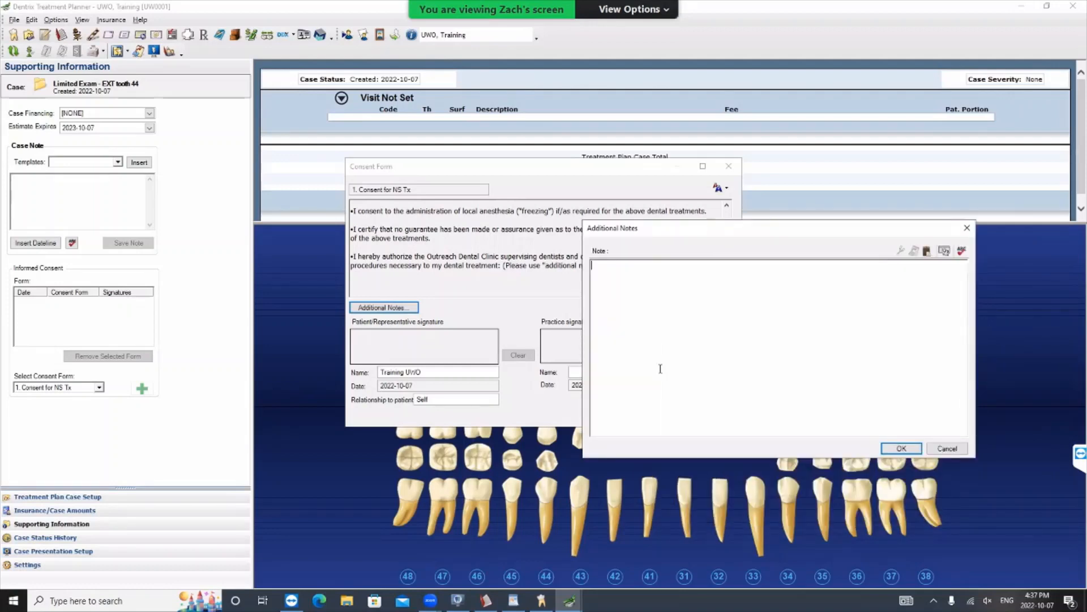
pyautogui.write('Tr')
pyautogui.write('1) cleaning')
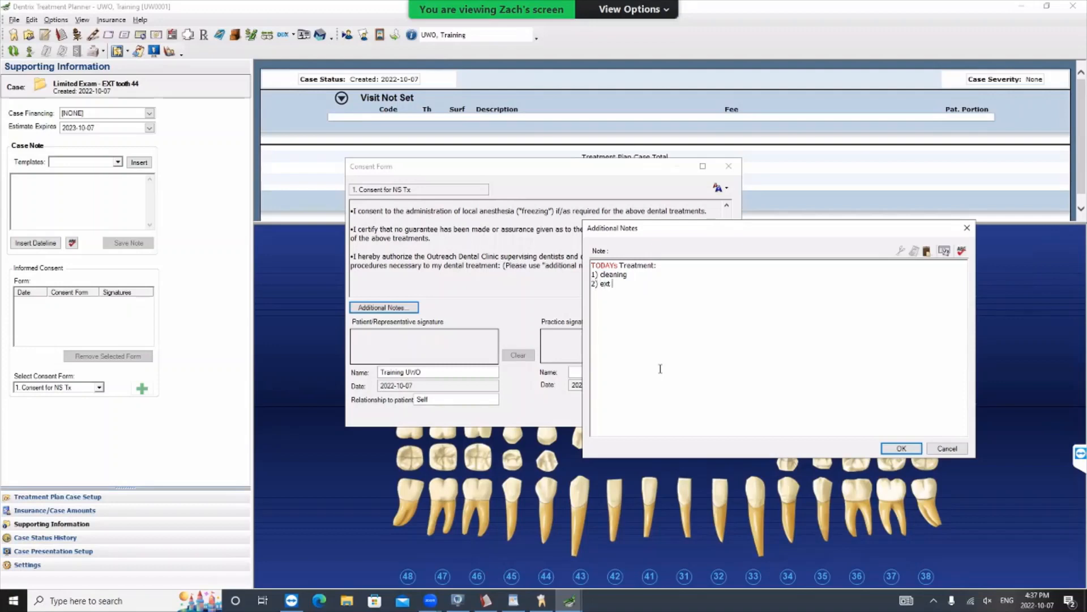
pyautogui.write('tooth 44')
pyautogui.click(901, 449)
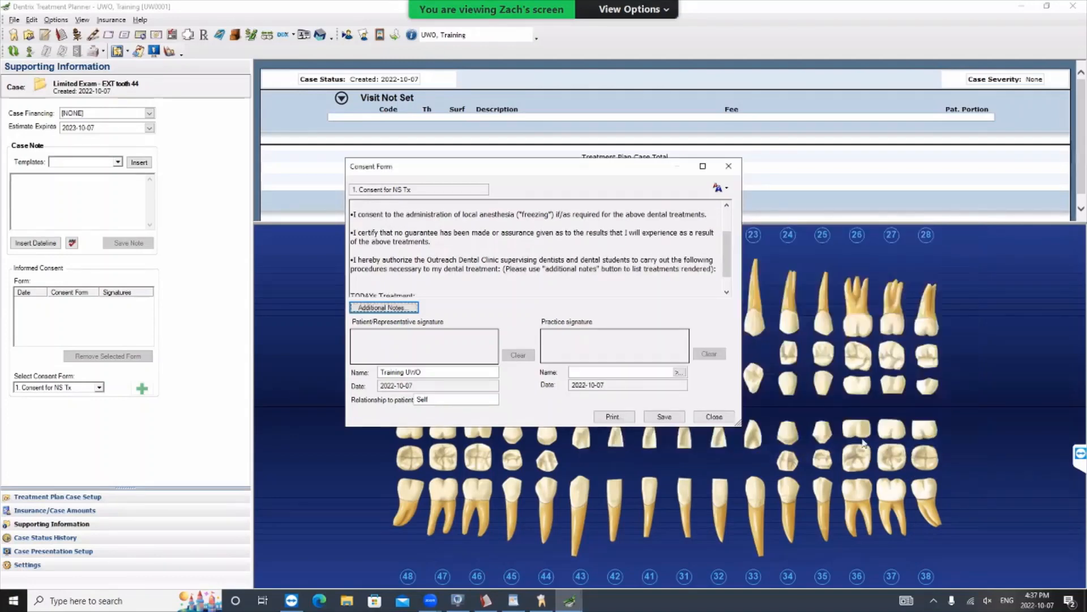
# - Sign "Test" as both the patient and practice signatures on the consent form and try to save it
pyautogui.moveTo(385, 347); pyautogui.dragTo(461, 356)
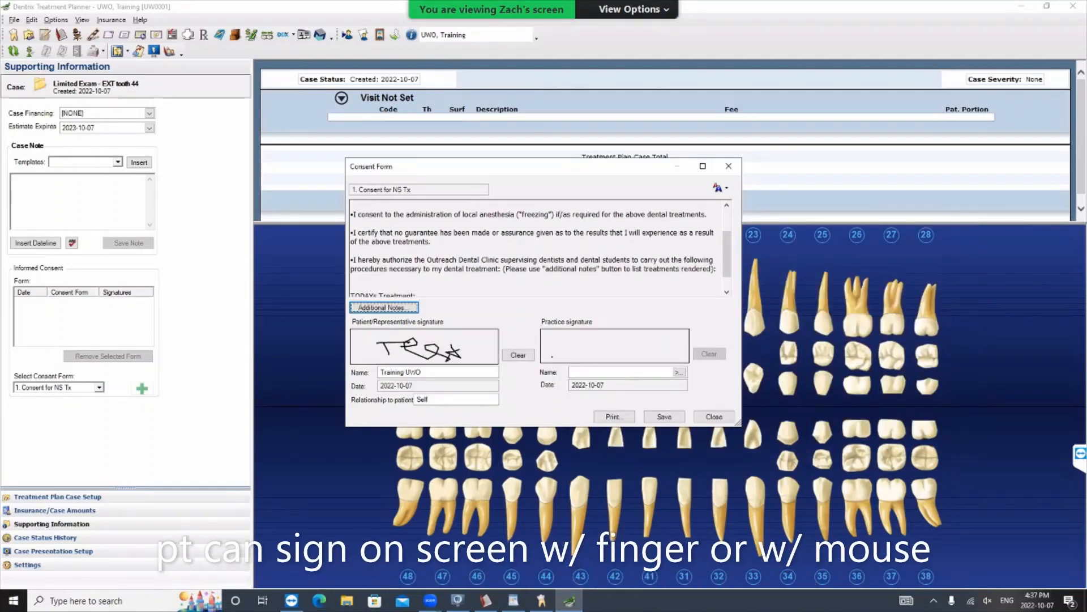
pyautogui.click(679, 372)
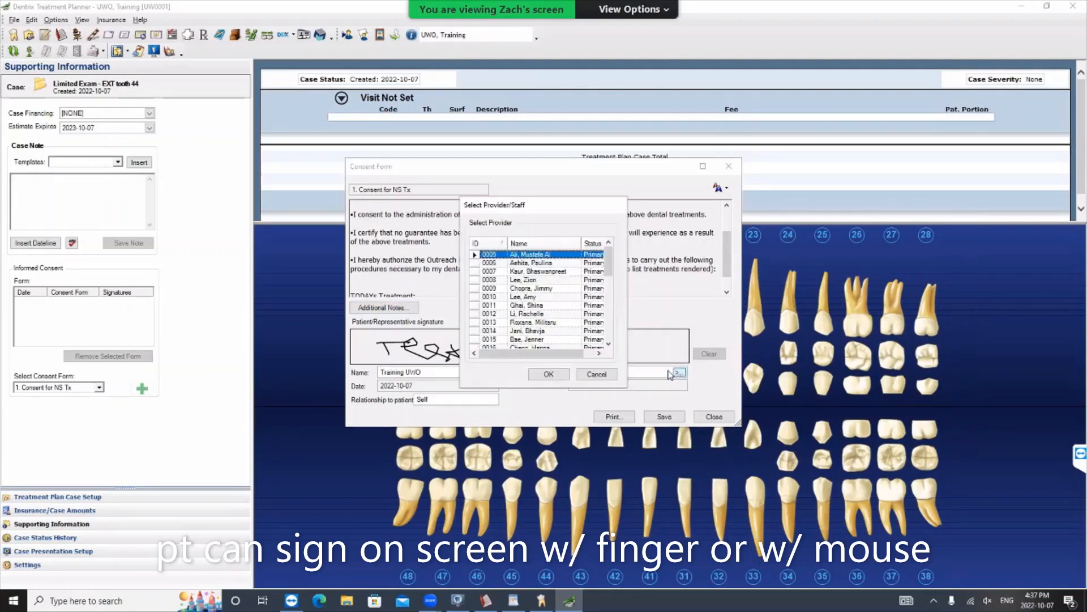
pyautogui.scroll(-3, 567, 298)
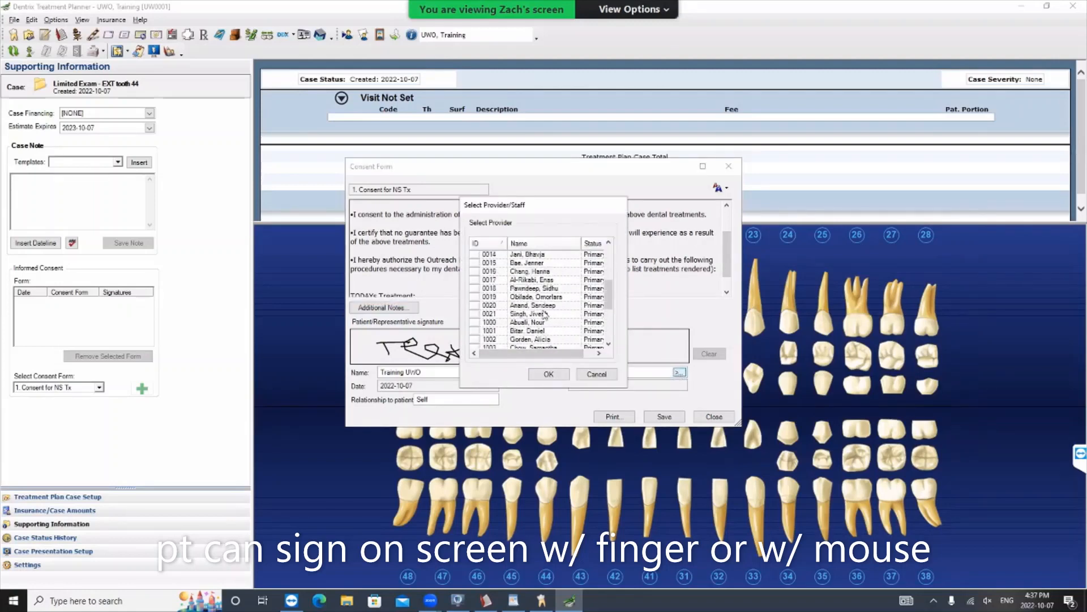
pyautogui.click(596, 374)
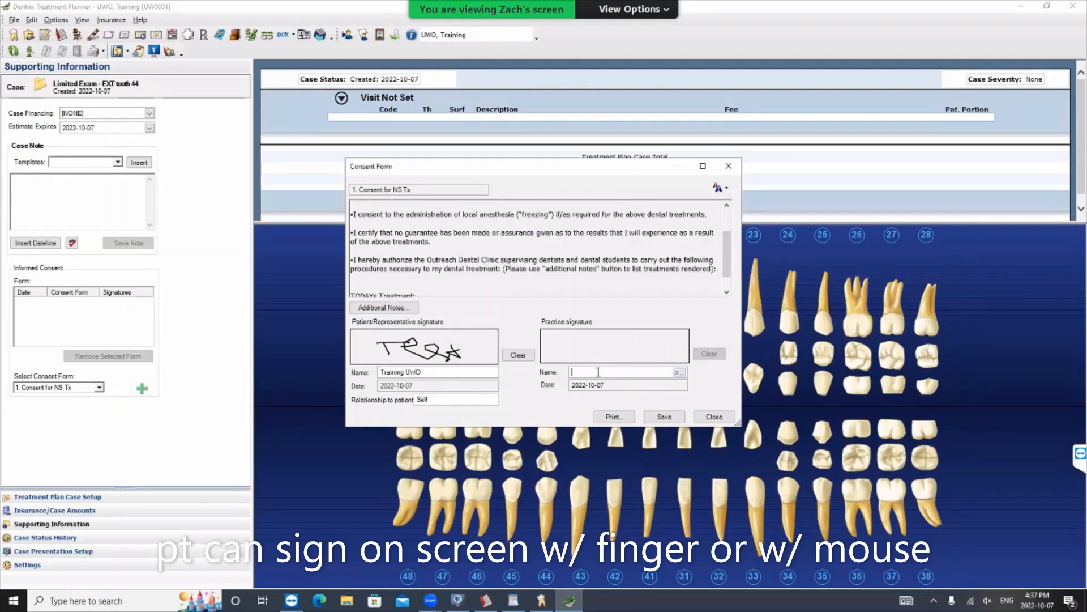
pyautogui.moveTo(559, 339); pyautogui.dragTo(613, 347)
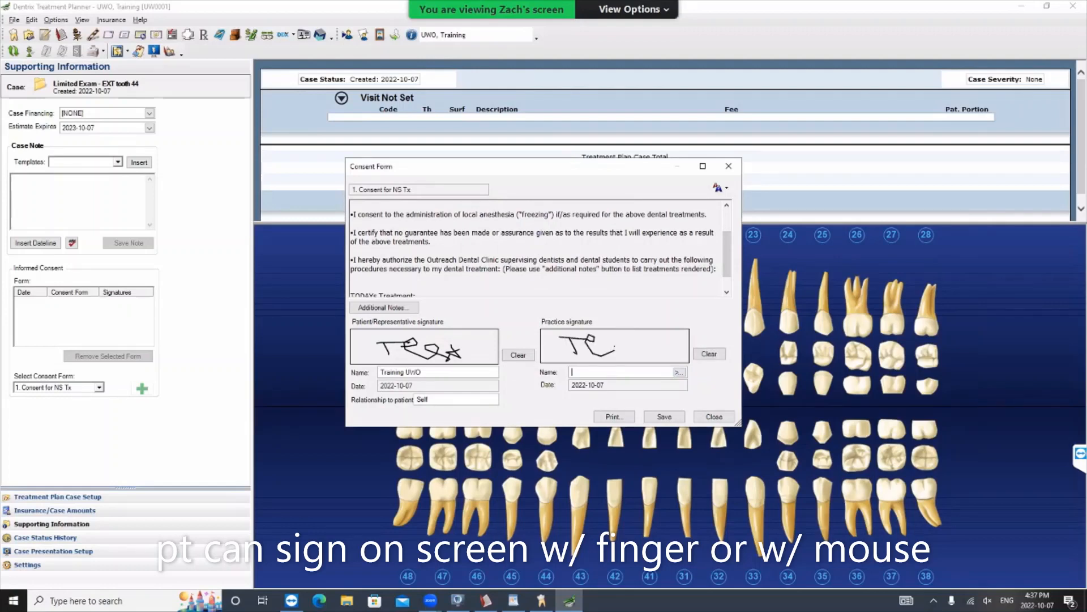
pyautogui.click(658, 418)
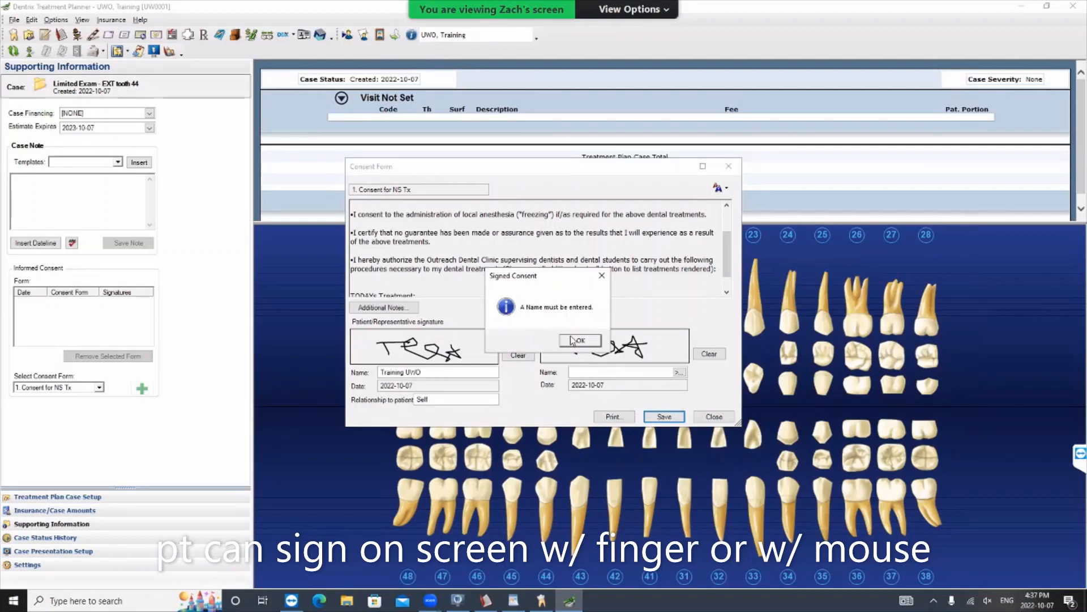
pyautogui.click(590, 340)
# - Select the provider's name for the practice signature from the provider list, and save and close the consent form
pyautogui.click(679, 373)
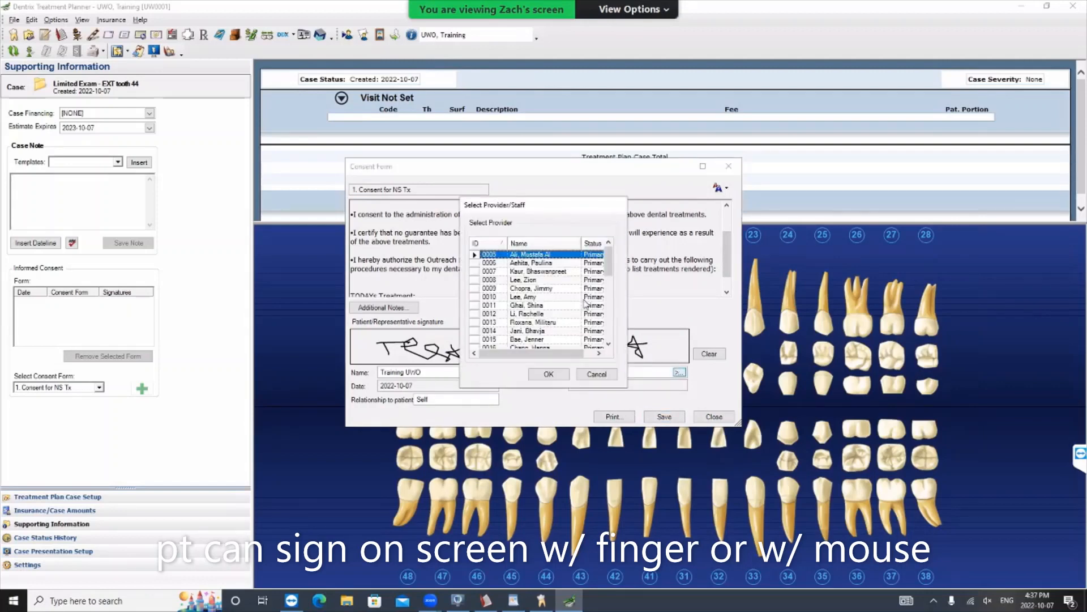
pyautogui.moveTo(608, 266); pyautogui.dragTo(604, 333)
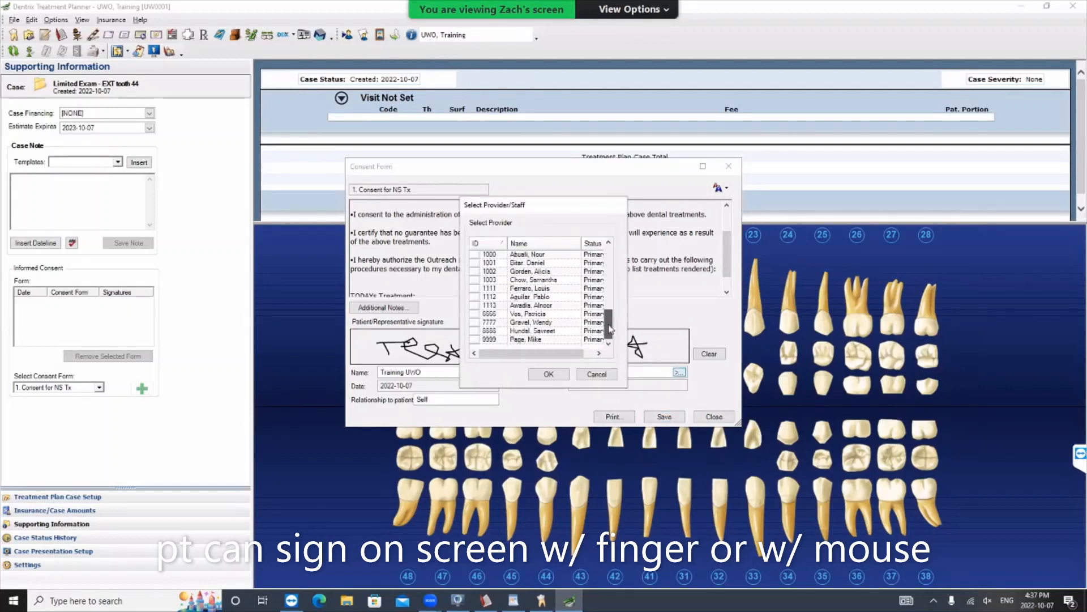
pyautogui.click(550, 321)
pyautogui.click(550, 376)
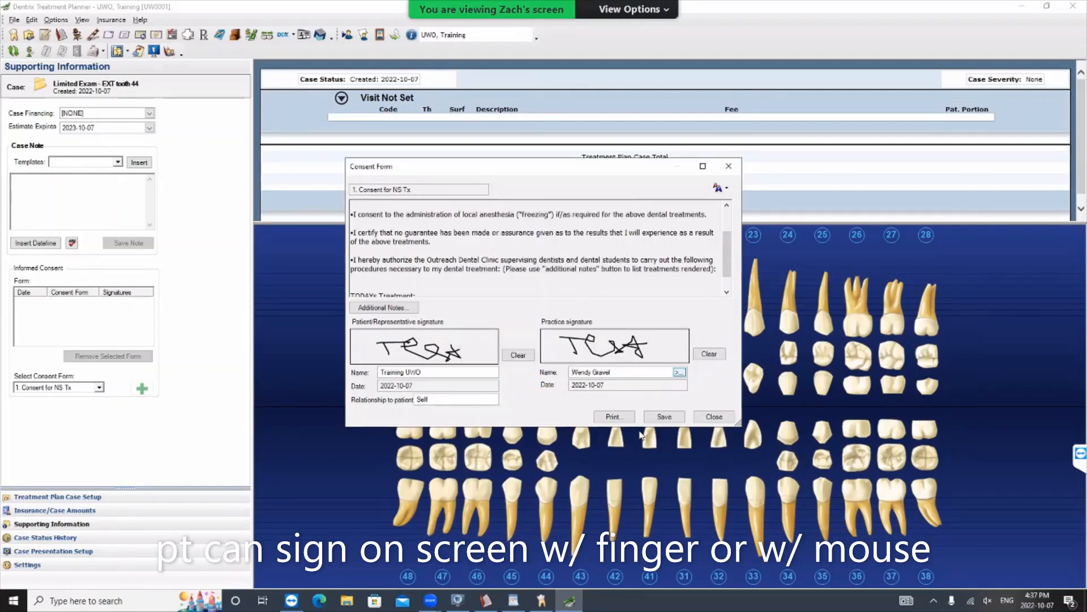
pyautogui.click(662, 418)
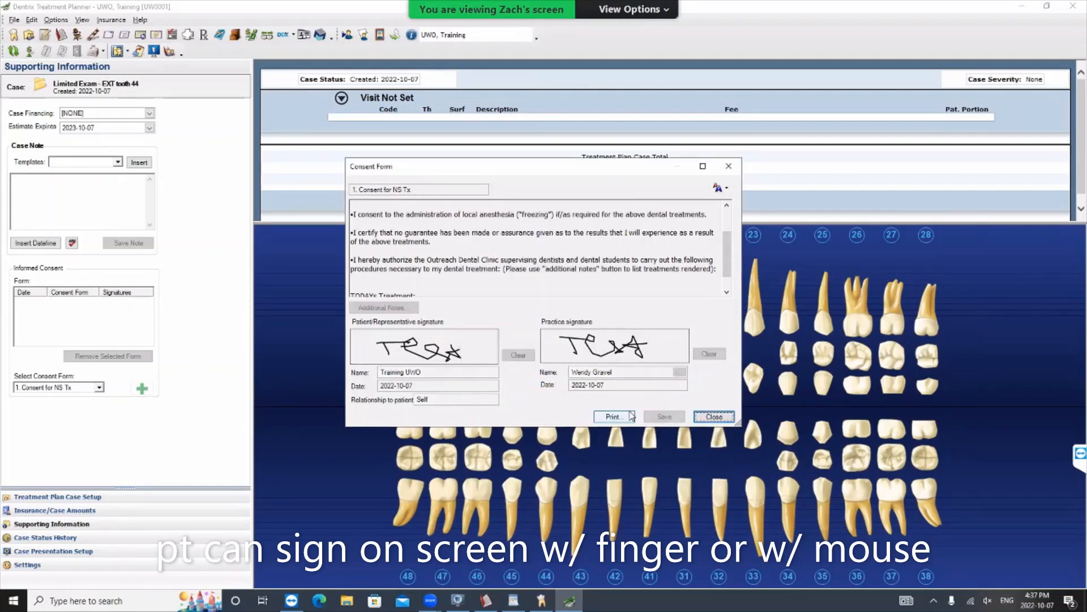
pyautogui.click(704, 418)
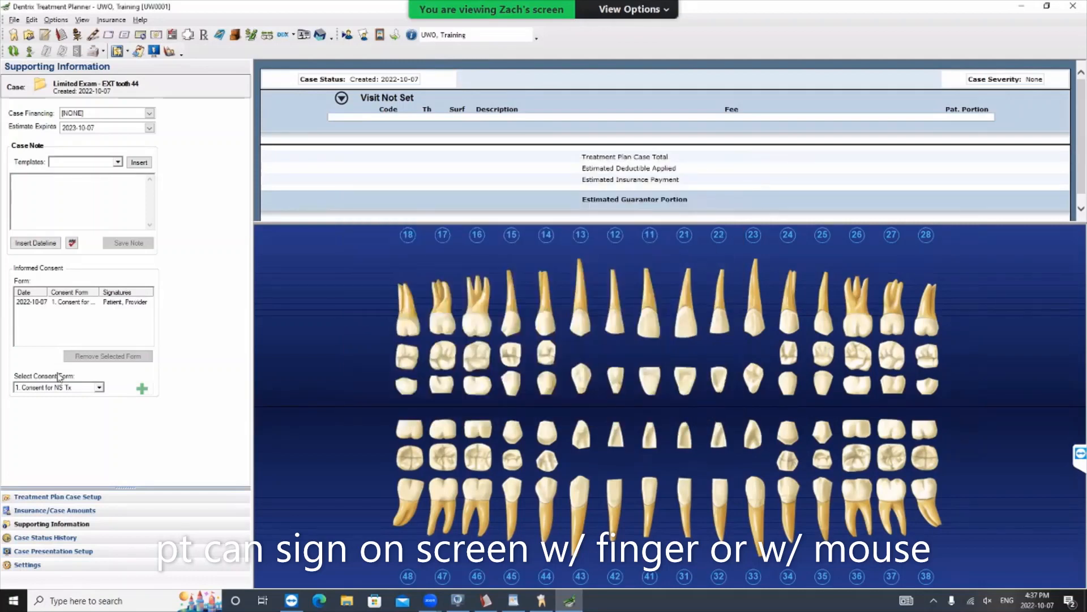
# - Open the "2. Collection+Use of PHI" consent form, examine it down to the Substitute Decision Maker instruction, and close it unsaved
pyautogui.click(98, 388)
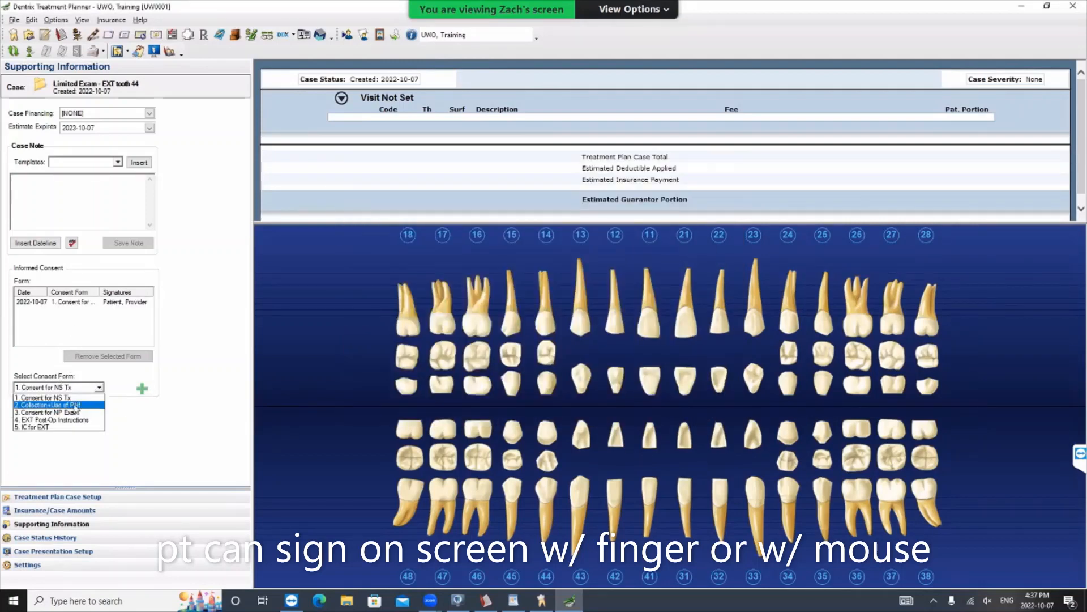
pyautogui.click(77, 406)
pyautogui.click(144, 389)
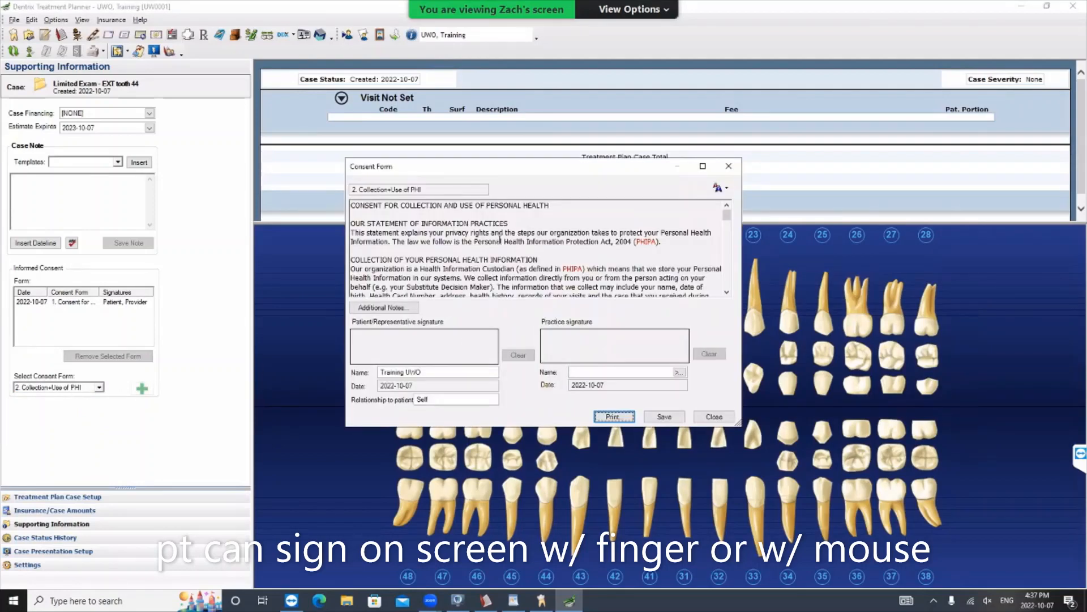
pyautogui.moveTo(726, 207); pyautogui.dragTo(732, 294)
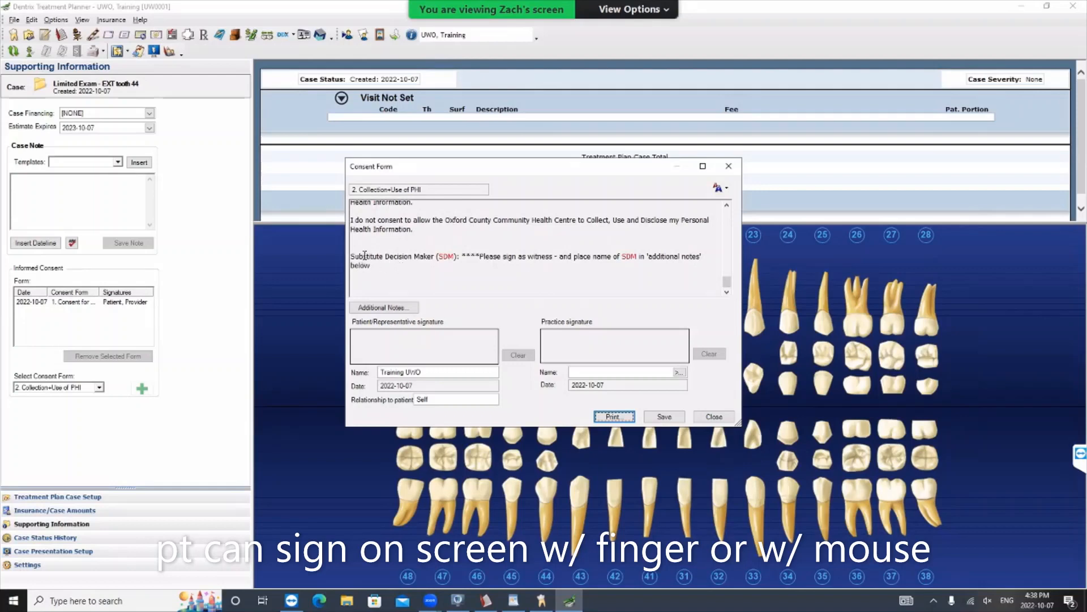
pyautogui.moveTo(352, 253); pyautogui.dragTo(502, 280)
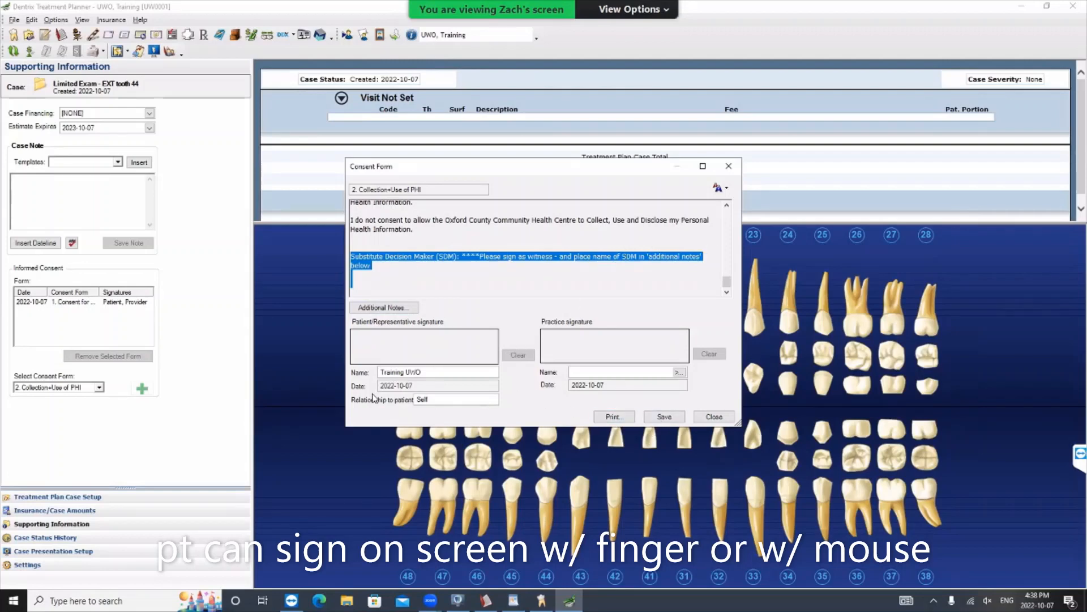
pyautogui.click(714, 416)
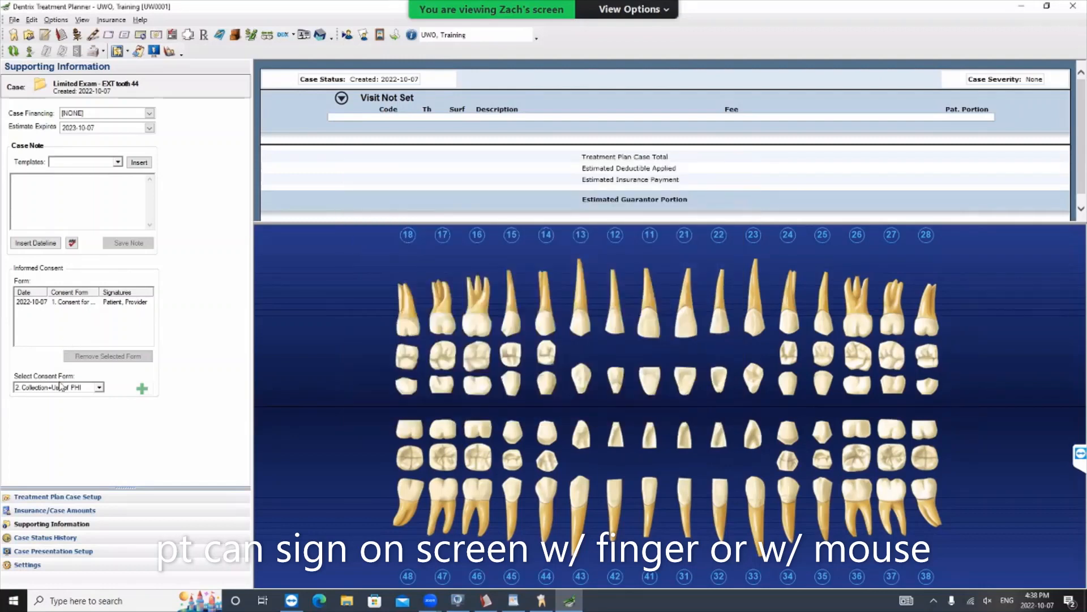
# - Open the "3. Consent for NP Exam" consent form, read it through to the end, and close it unsaved
pyautogui.click(99, 387)
pyautogui.click(61, 414)
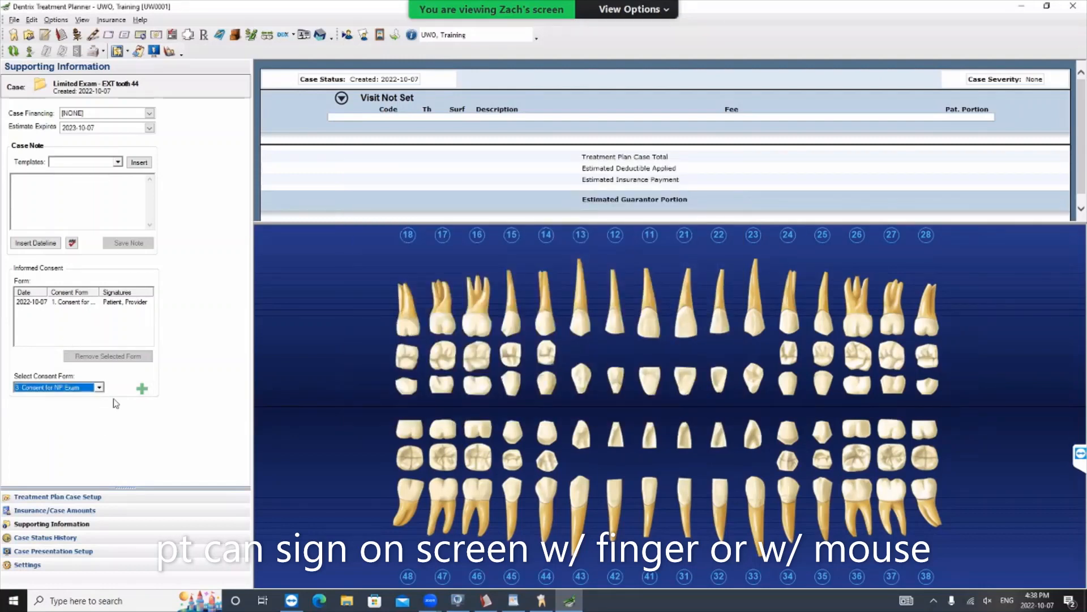
pyautogui.click(142, 389)
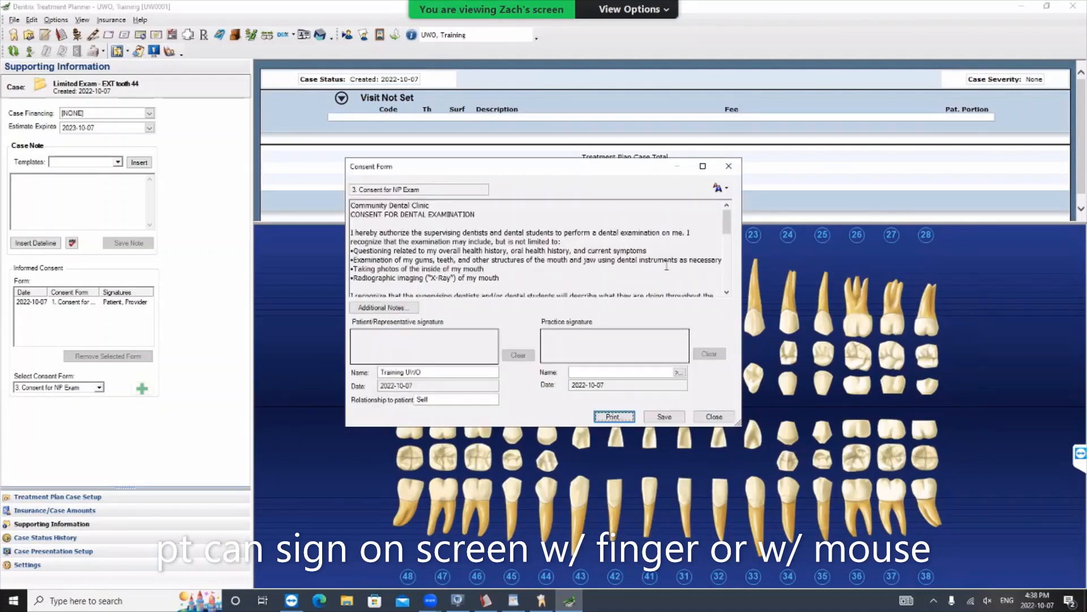
pyautogui.moveTo(729, 230); pyautogui.dragTo(734, 300)
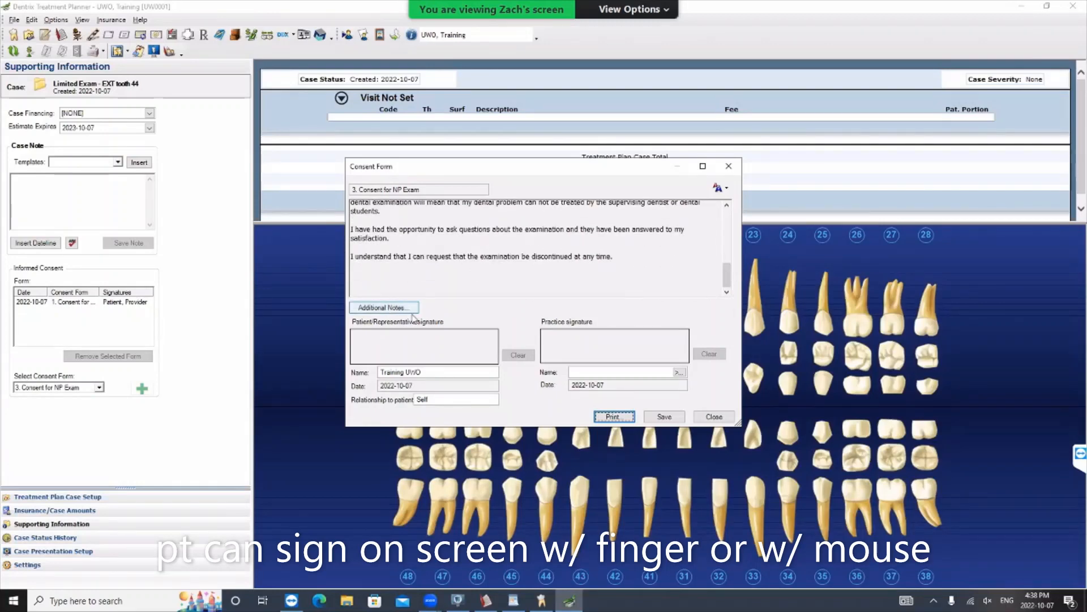
pyautogui.click(713, 416)
# - Open the "4. EXT Post-Op Instructions" form, review its after-surgery instructions from start to end, and close it unsaved
pyautogui.click(99, 388)
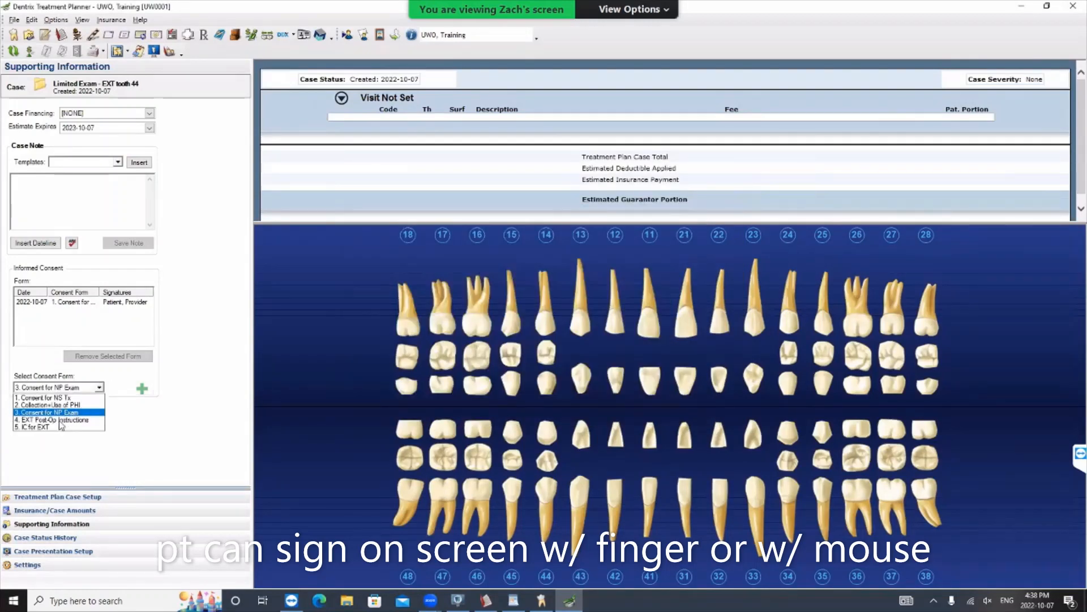
pyautogui.click(64, 420)
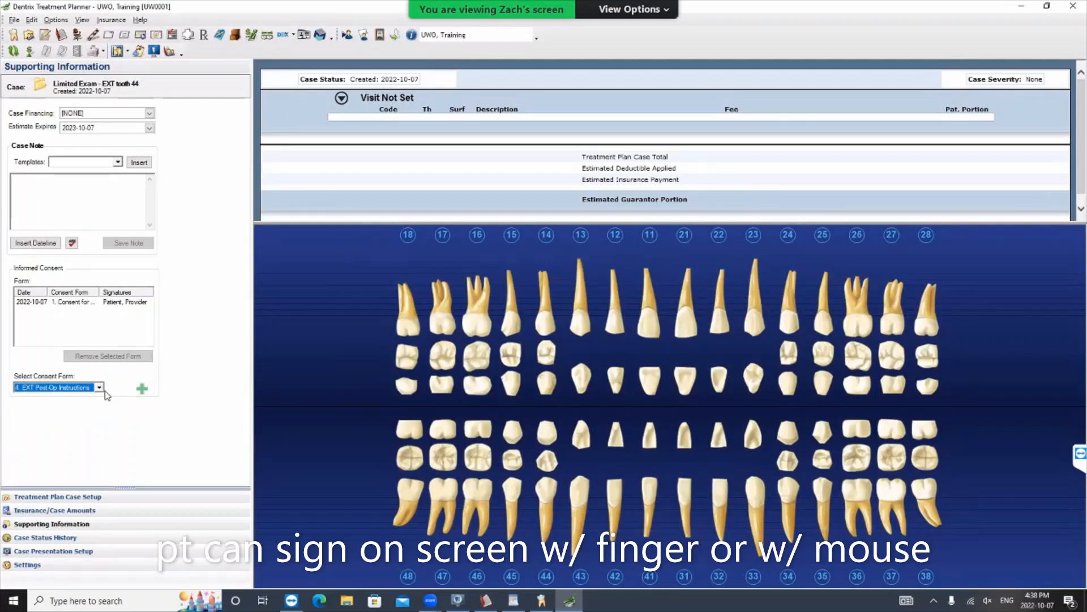
pyautogui.click(143, 389)
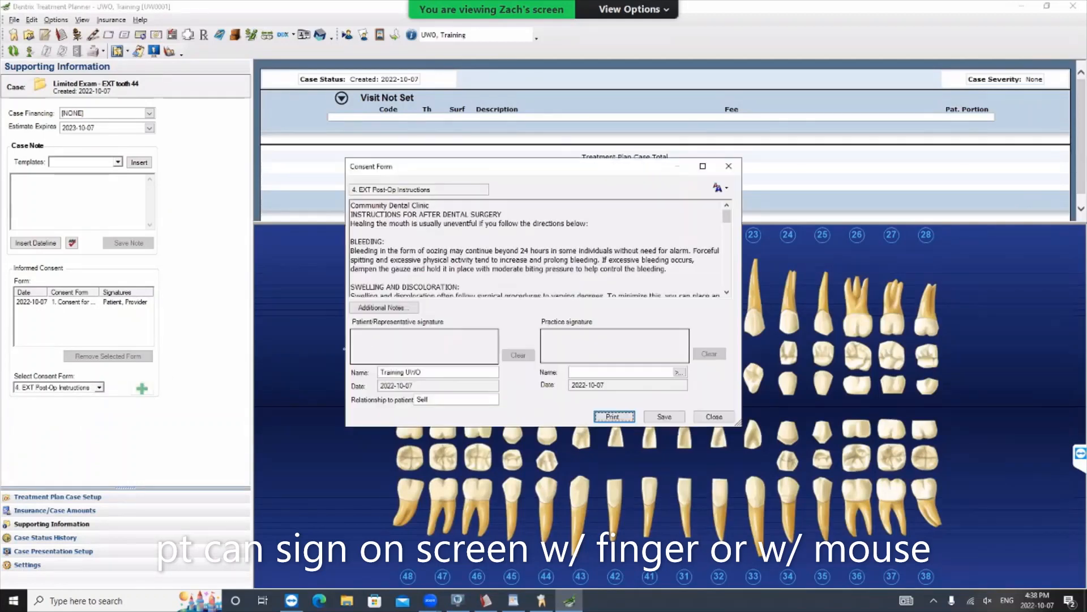
pyautogui.scroll(-10, 736, 260)
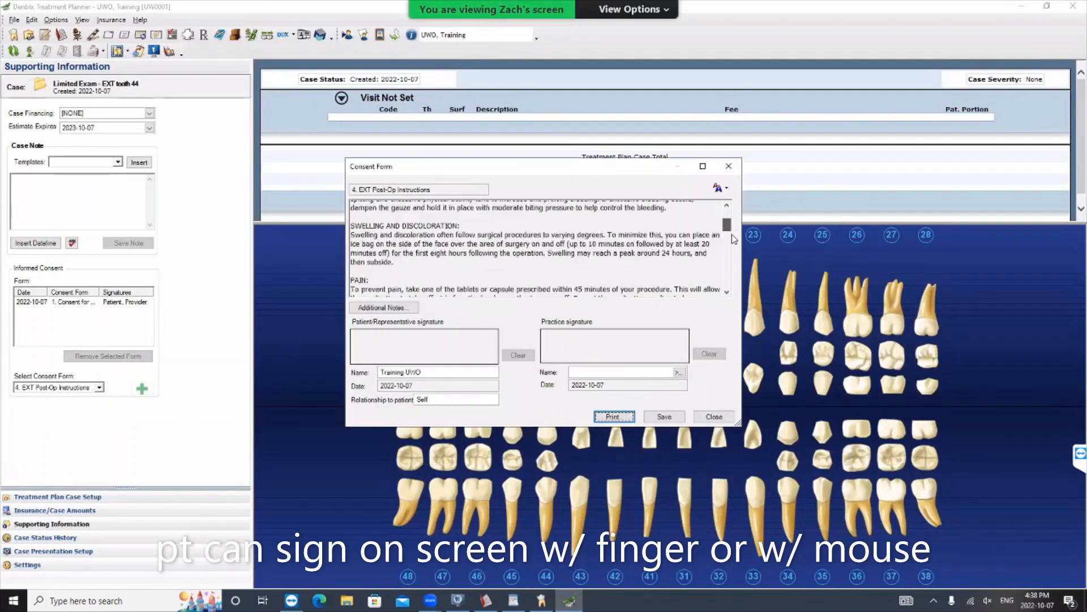
pyautogui.scroll(-5, 738, 286)
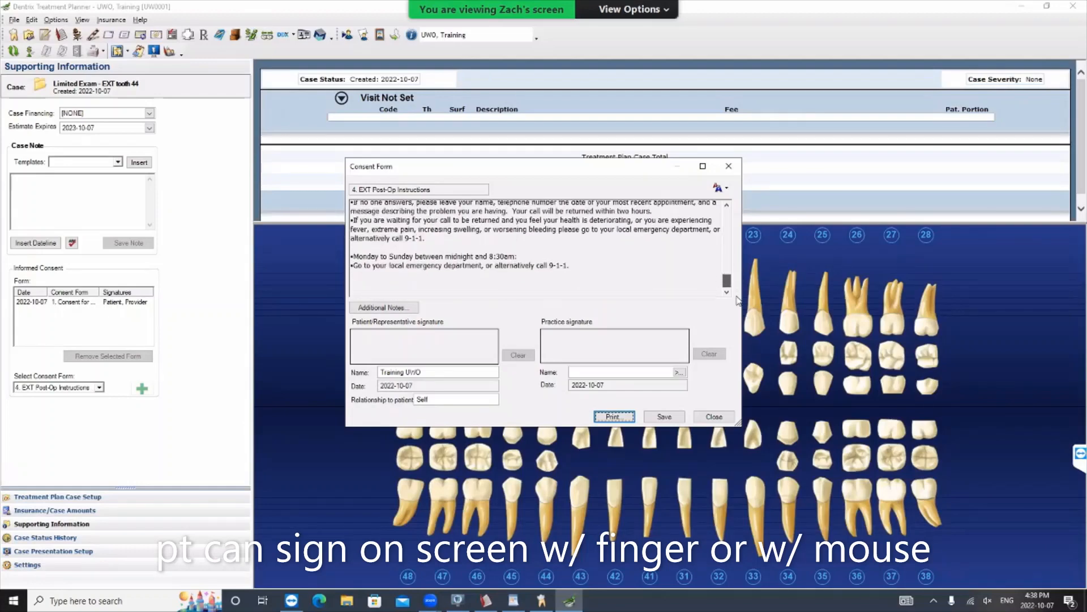
pyautogui.scroll(15, 730, 289)
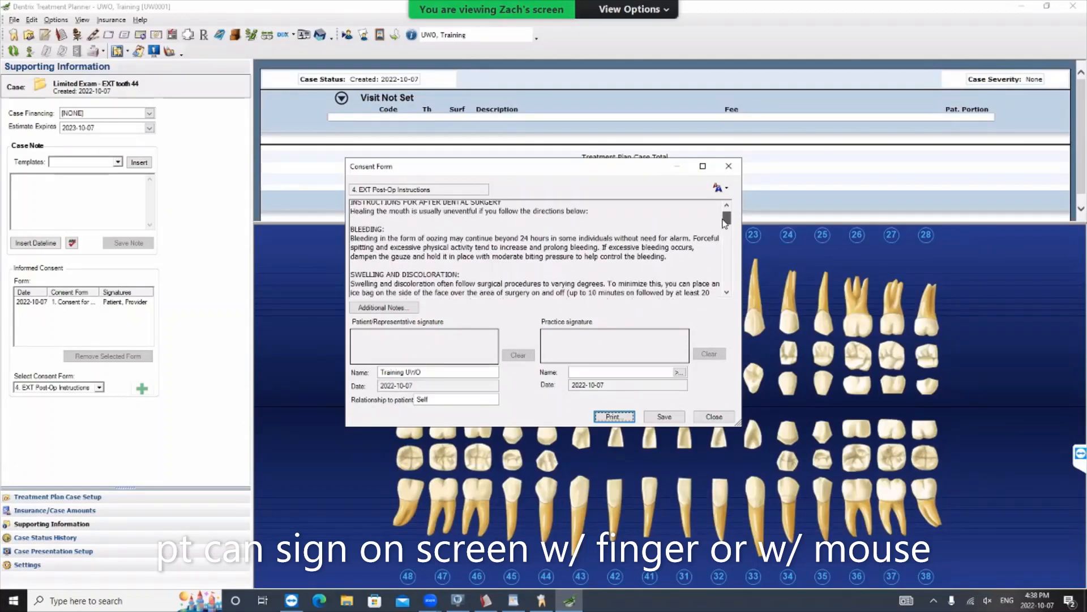
pyautogui.click(714, 416)
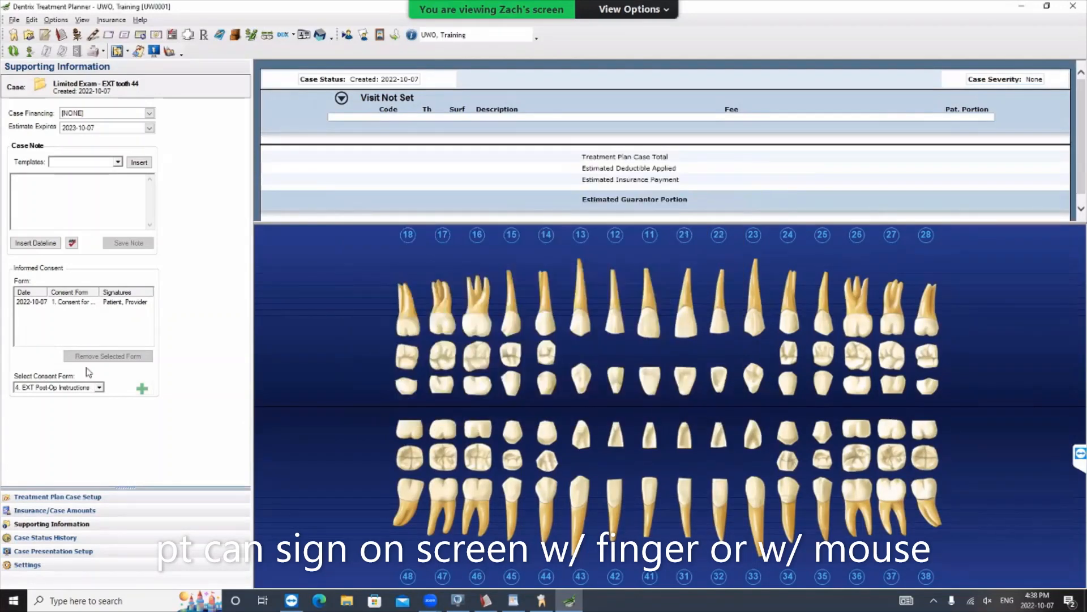
# - Open the "5. IC for EXT" consent form and examine the Signed Consent statements and the treatment details required in additional notes
pyautogui.click(102, 387)
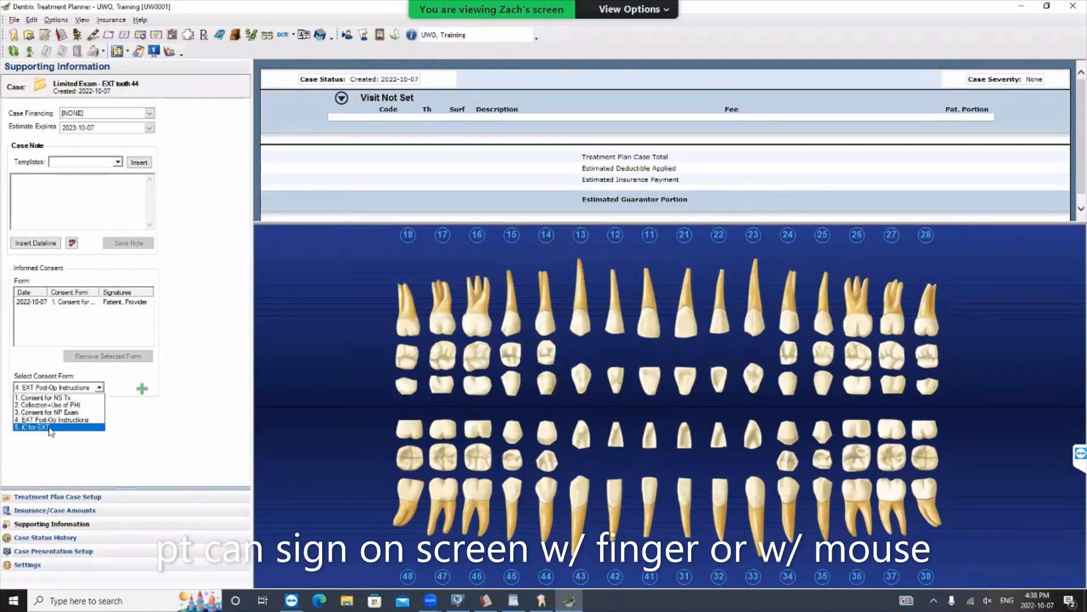
pyautogui.click(52, 431)
pyautogui.click(142, 388)
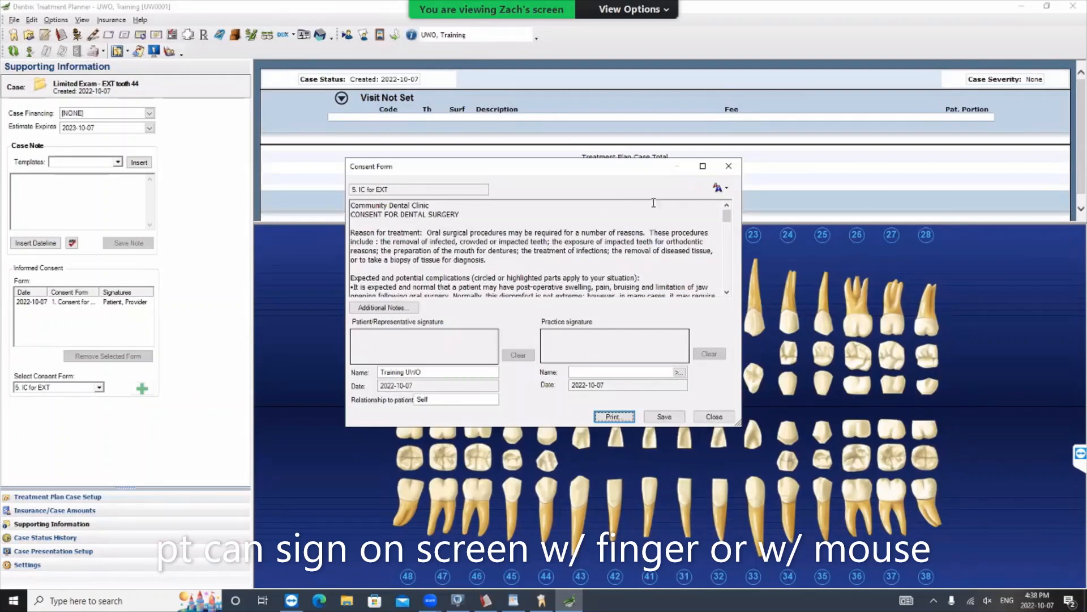
pyautogui.moveTo(727, 223); pyautogui.dragTo(736, 298)
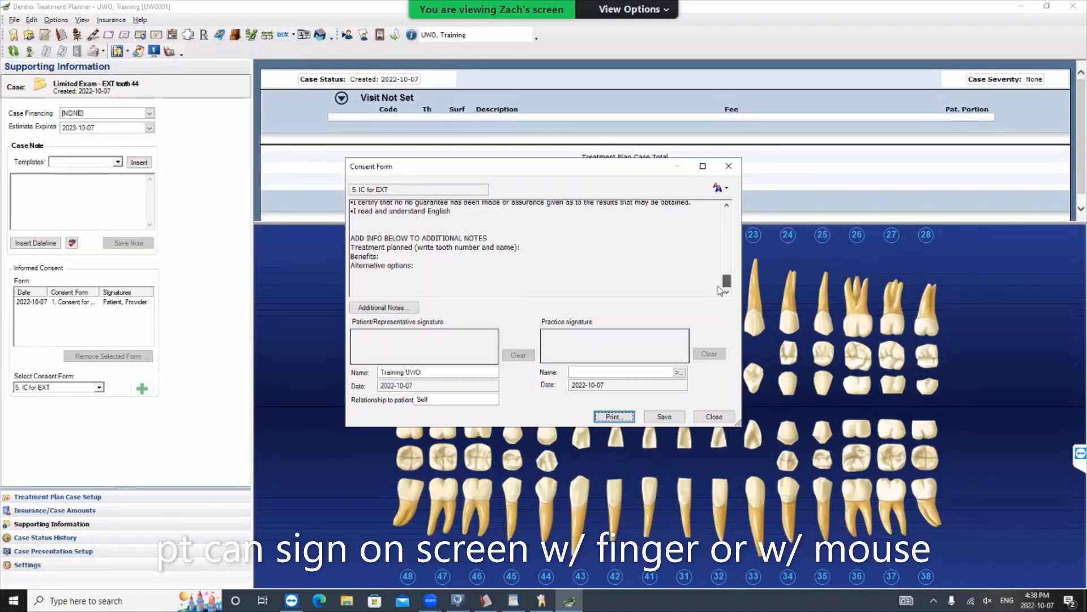
pyautogui.moveTo(729, 297)
pyautogui.mouseDown()
pyautogui.moveTo(728, 270)
pyautogui.moveTo(729, 290)
pyautogui.moveTo(729, 280)
pyautogui.mouseUp()
pyautogui.moveTo(351, 235); pyautogui.dragTo(668, 235)
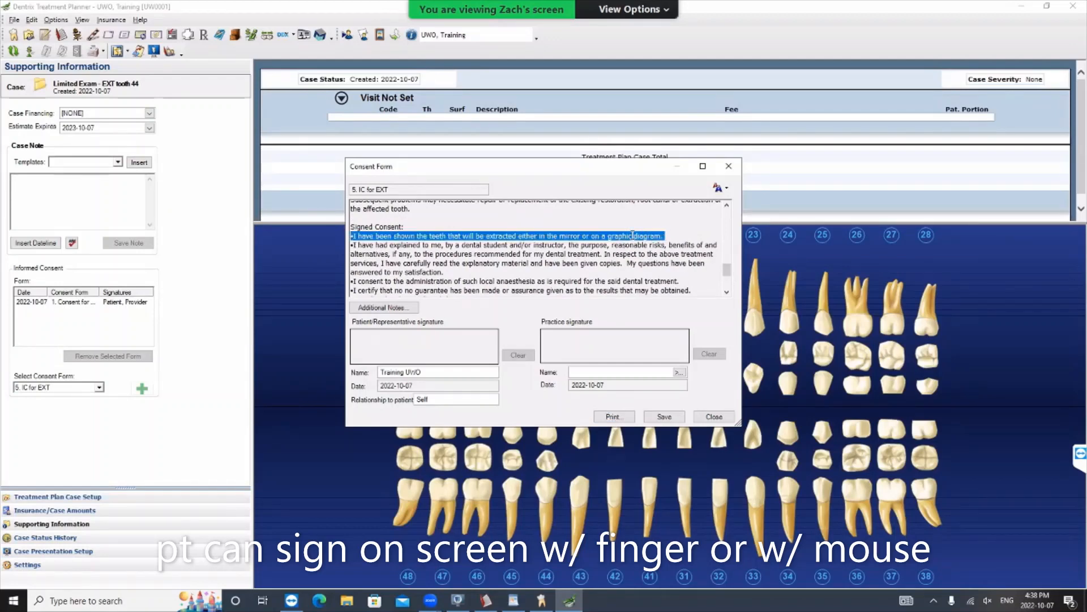
pyautogui.scroll(-3, 517, 260)
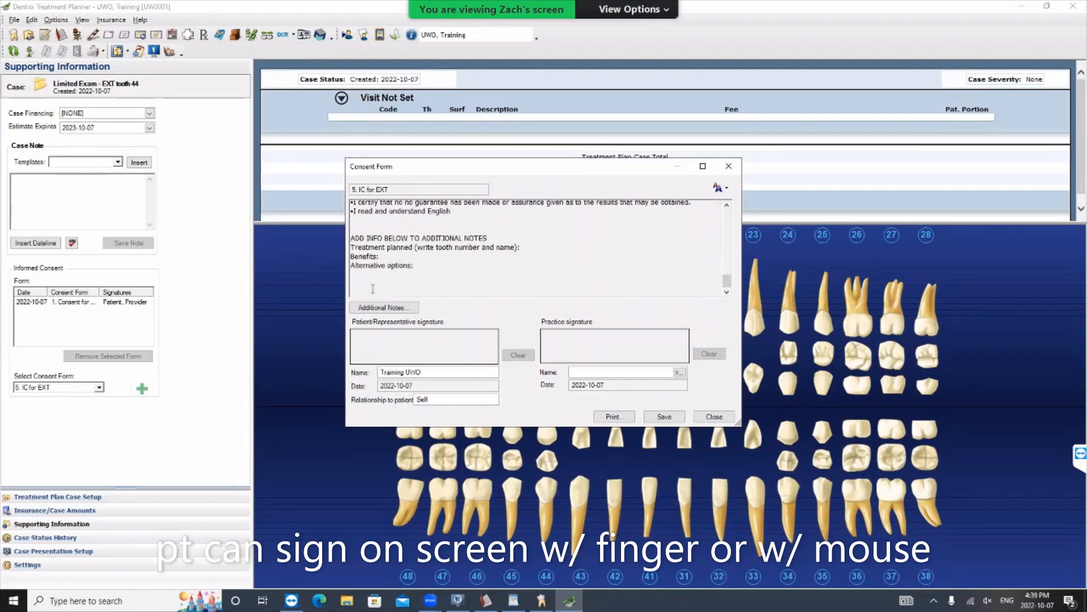
# - View the extraction consent's additional notes window beside the form text, and close both the notes and the form without saving
pyautogui.click(387, 308)
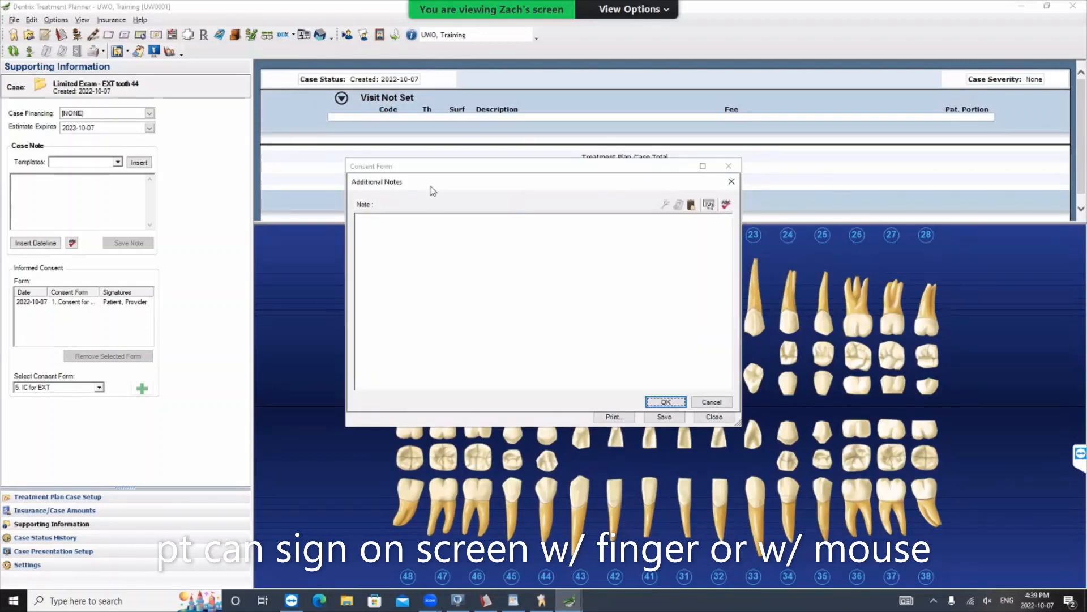
pyautogui.moveTo(447, 195); pyautogui.dragTo(723, 234)
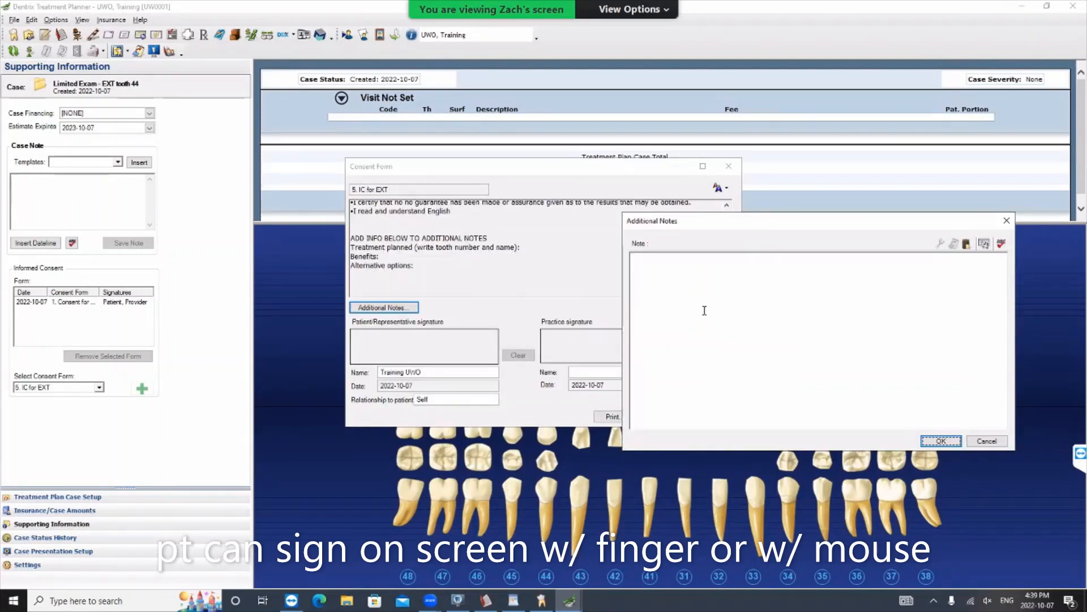
pyautogui.moveTo(680, 220); pyautogui.dragTo(530, 113)
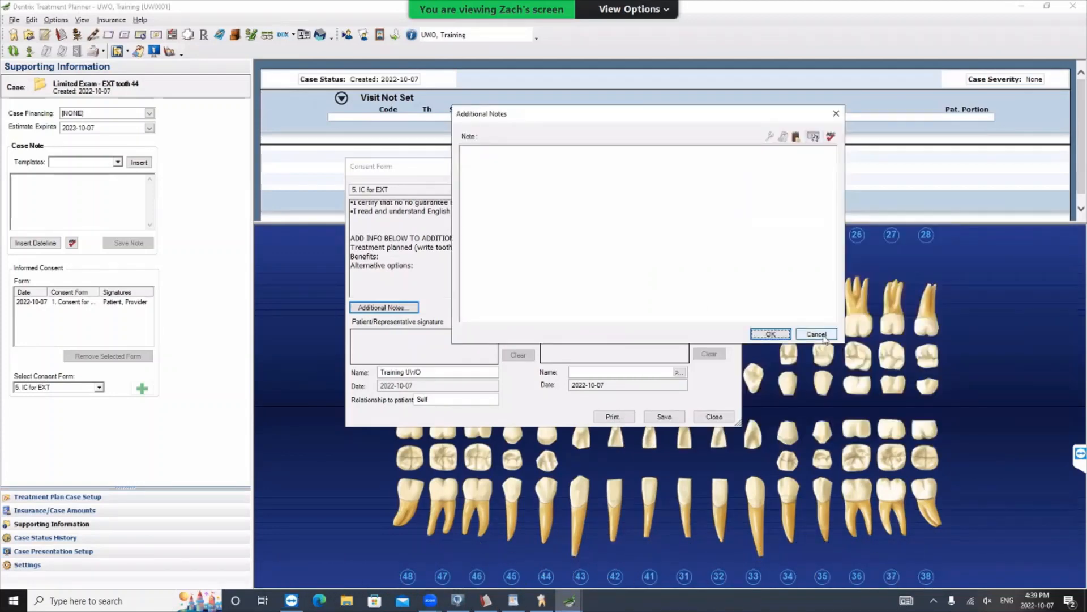
pyautogui.click(818, 334)
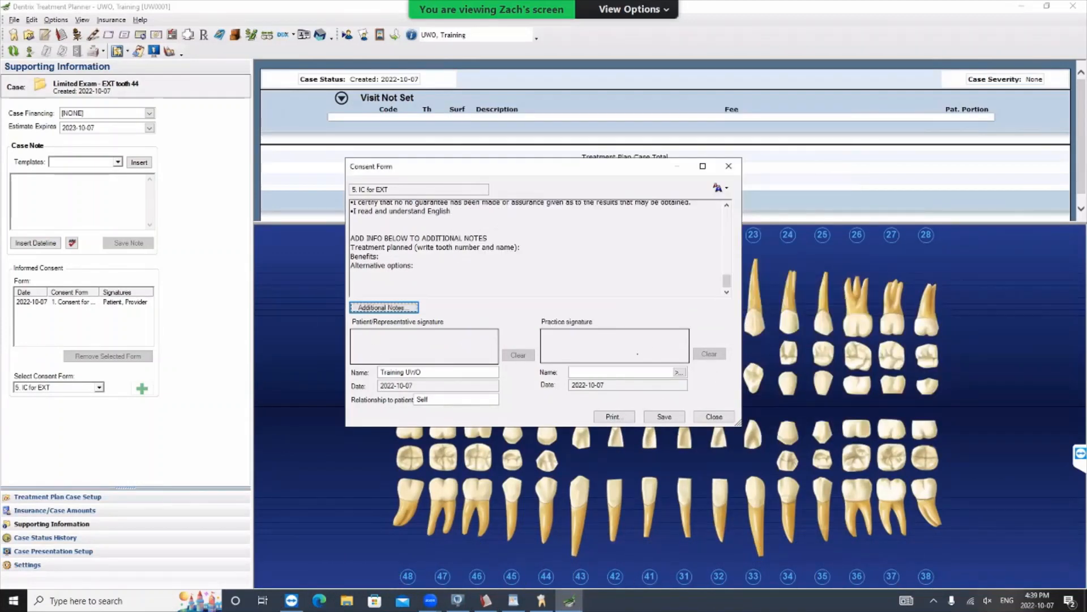
pyautogui.click(714, 416)
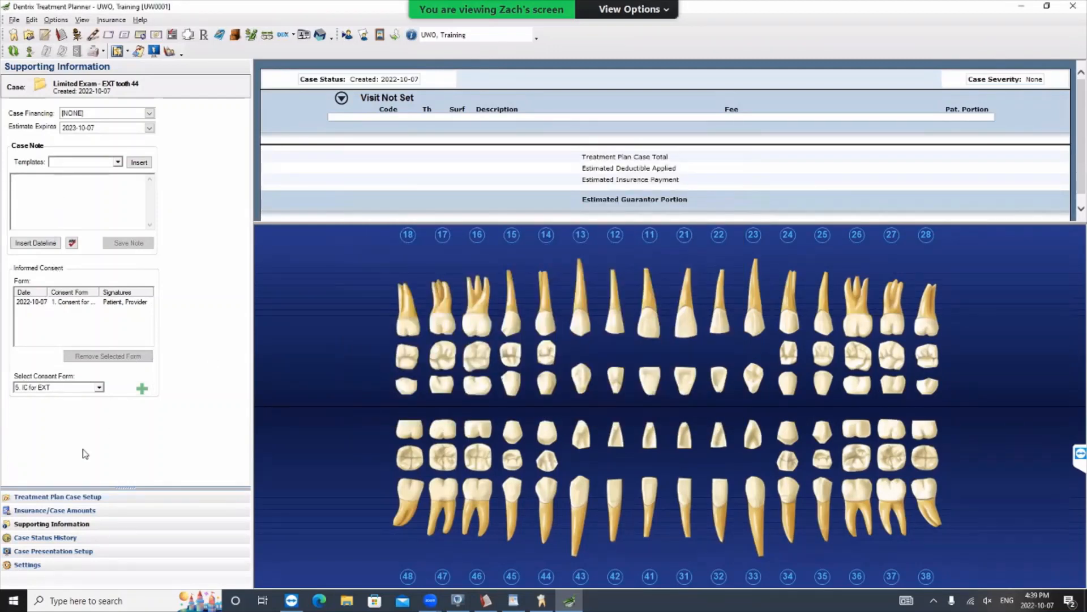
# - Reopen the signed "1. Consent for NS Tx" form from the case's supporting information, check its signatures and treatment notes, and close it
pyautogui.click(74, 496)
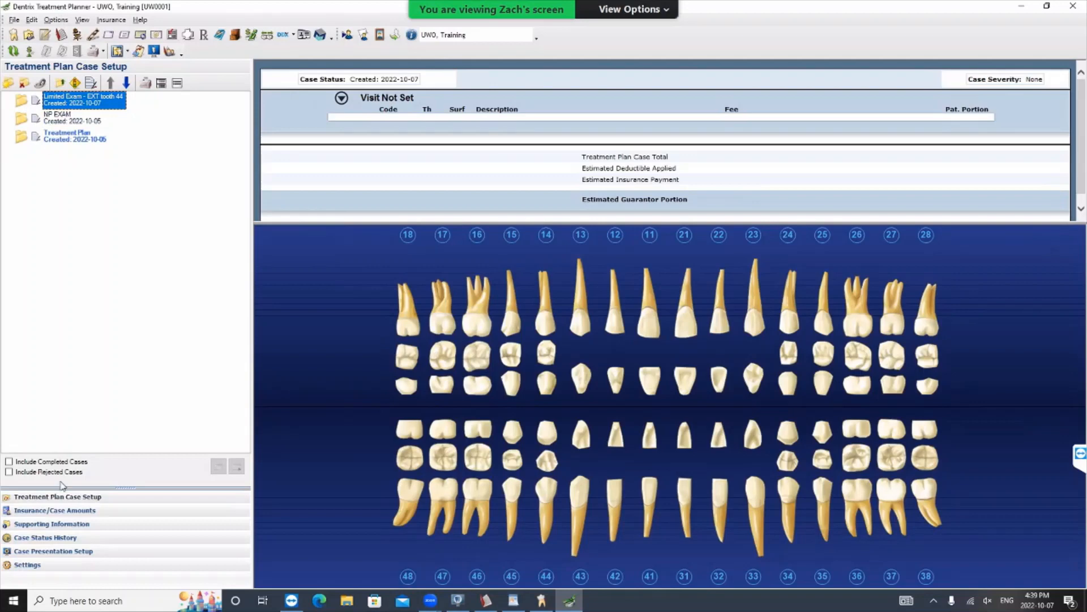
pyautogui.click(77, 524)
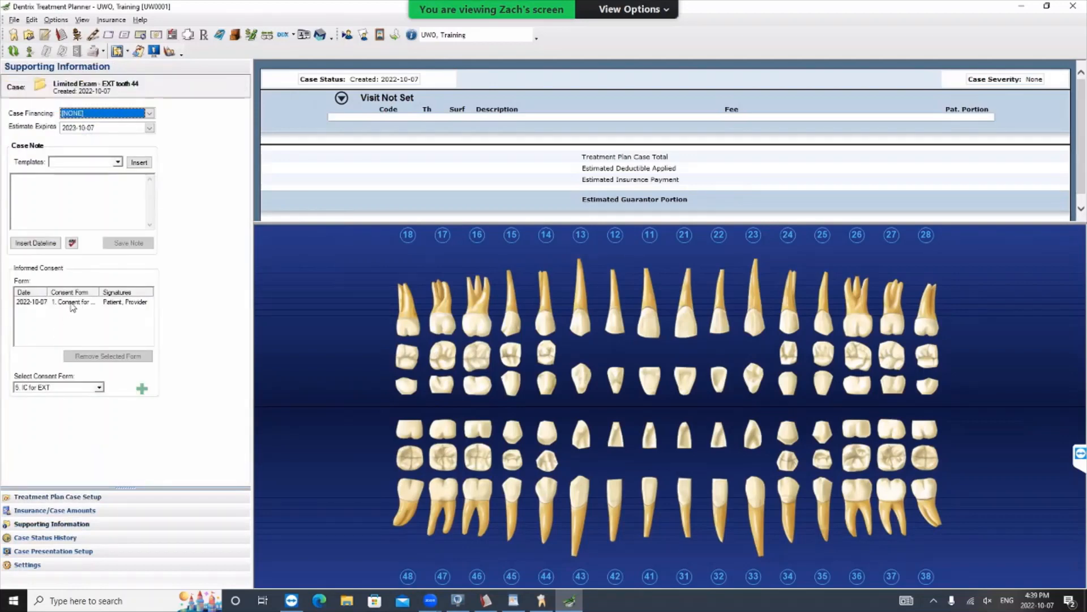
pyautogui.doubleClick(73, 303)
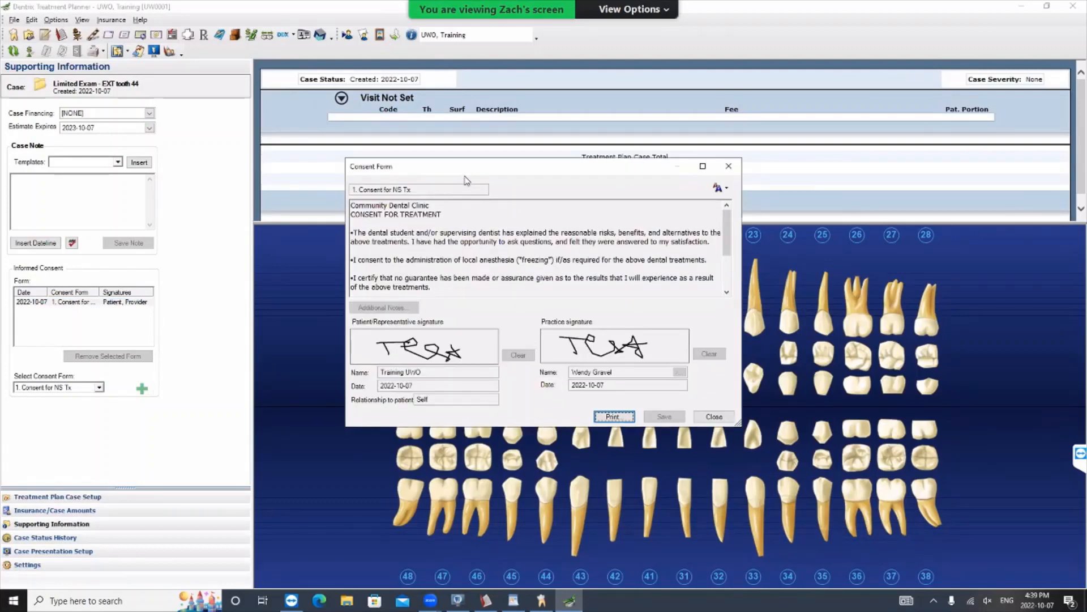
pyautogui.moveTo(458, 170); pyautogui.dragTo(544, 188)
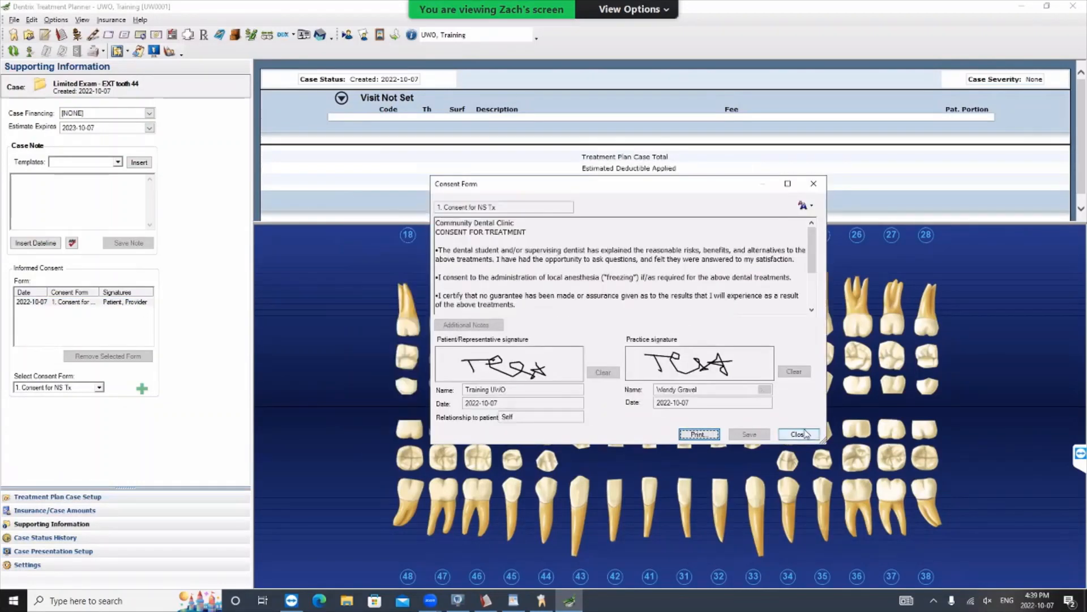
pyautogui.scroll(-3, 755, 325)
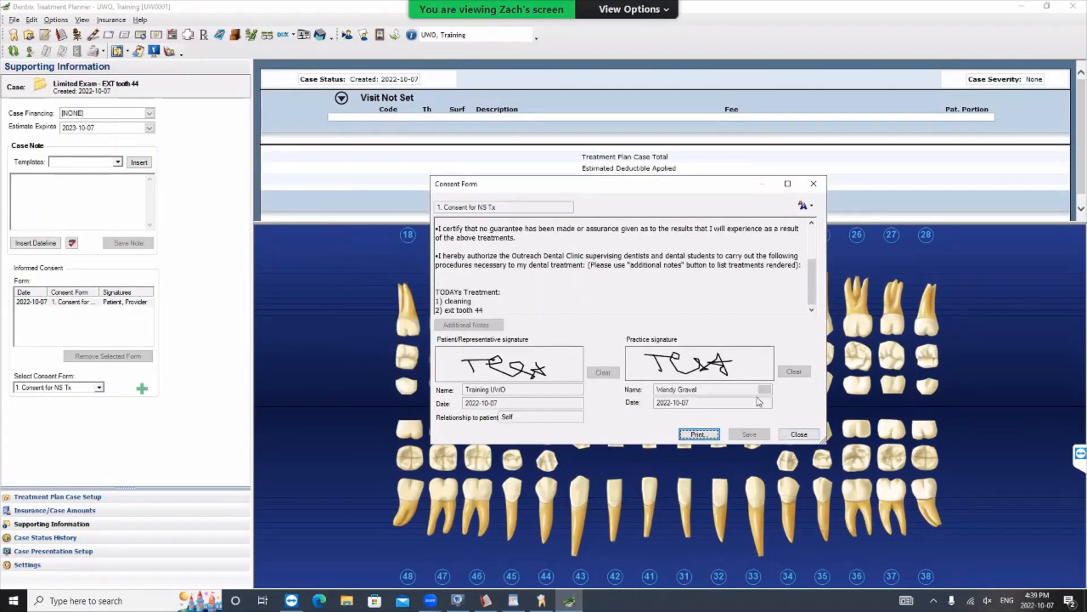
pyautogui.click(799, 434)
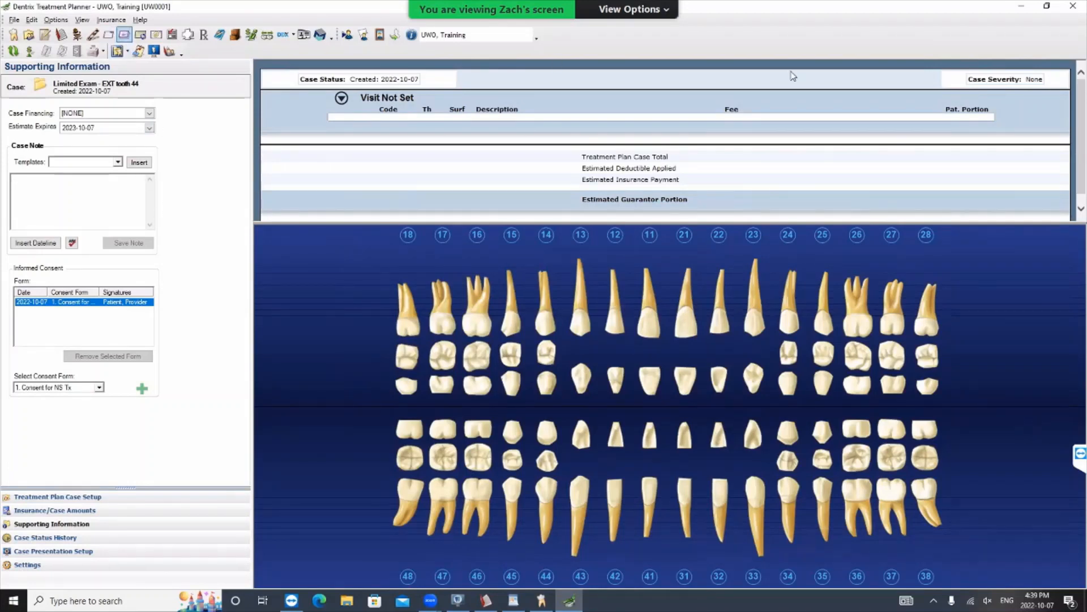
# - Close the Treatment Planner and expand the Conditions procedure codes in the Patient Chart to find the caries entries
pyautogui.click(1076, 13)
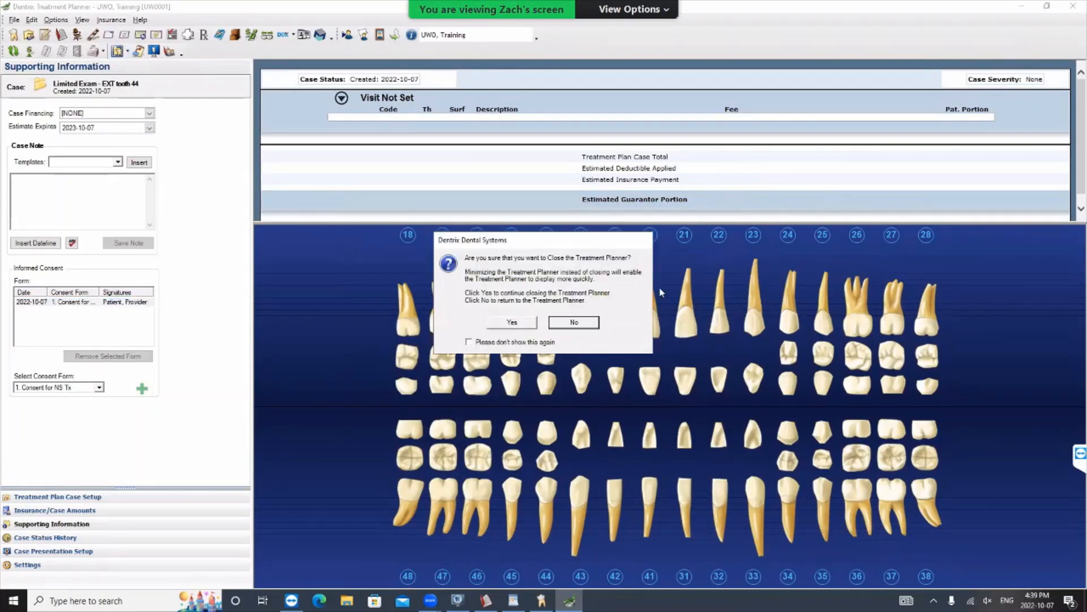
pyautogui.click(502, 324)
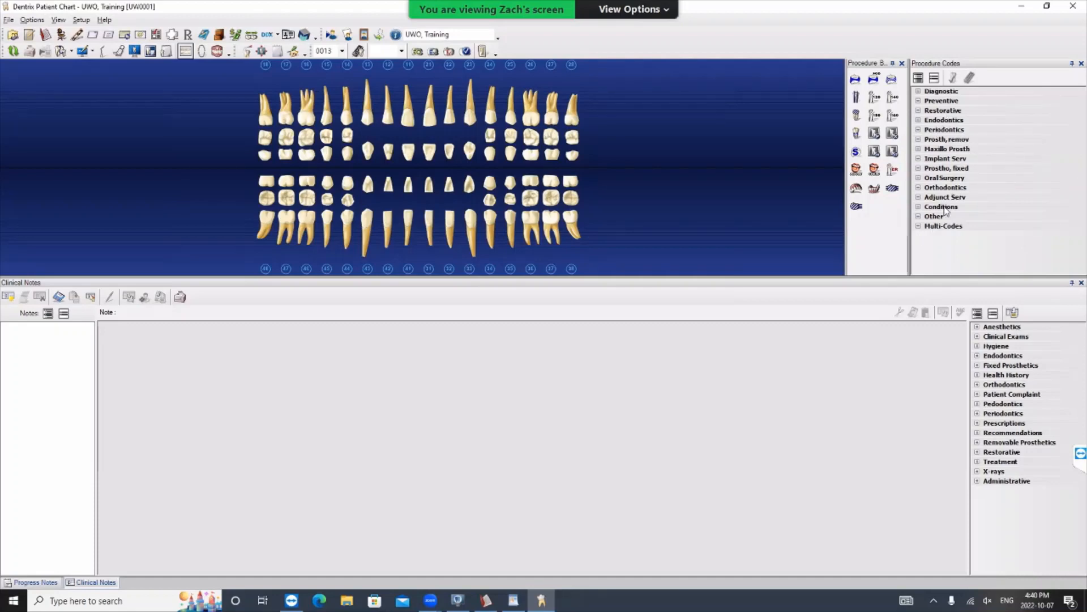
pyautogui.click(919, 207)
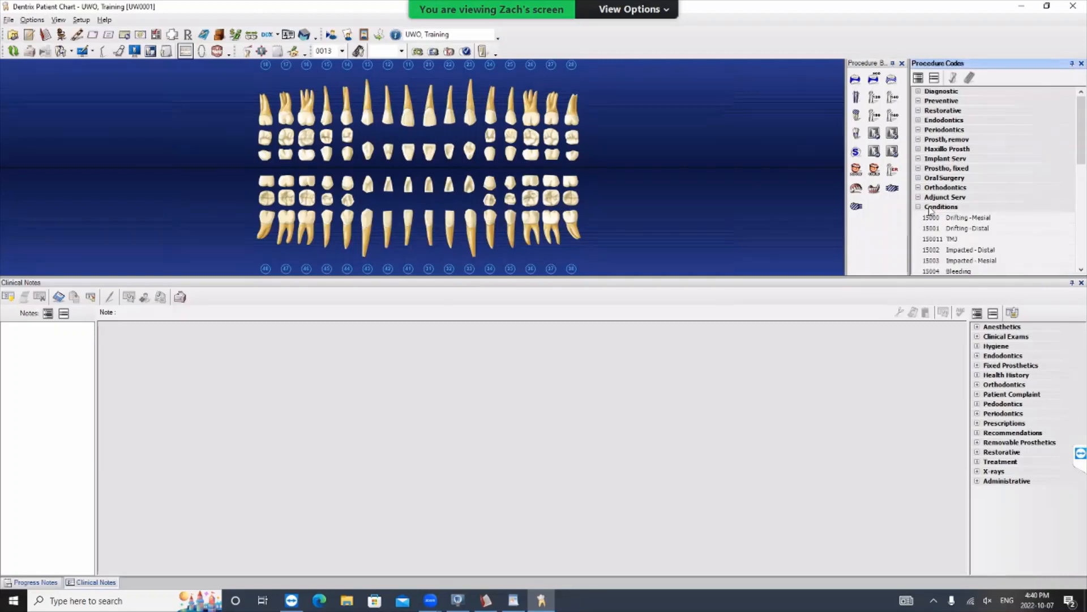
pyautogui.scroll(-4, 982, 170)
pyautogui.scroll(-3, 982, 165)
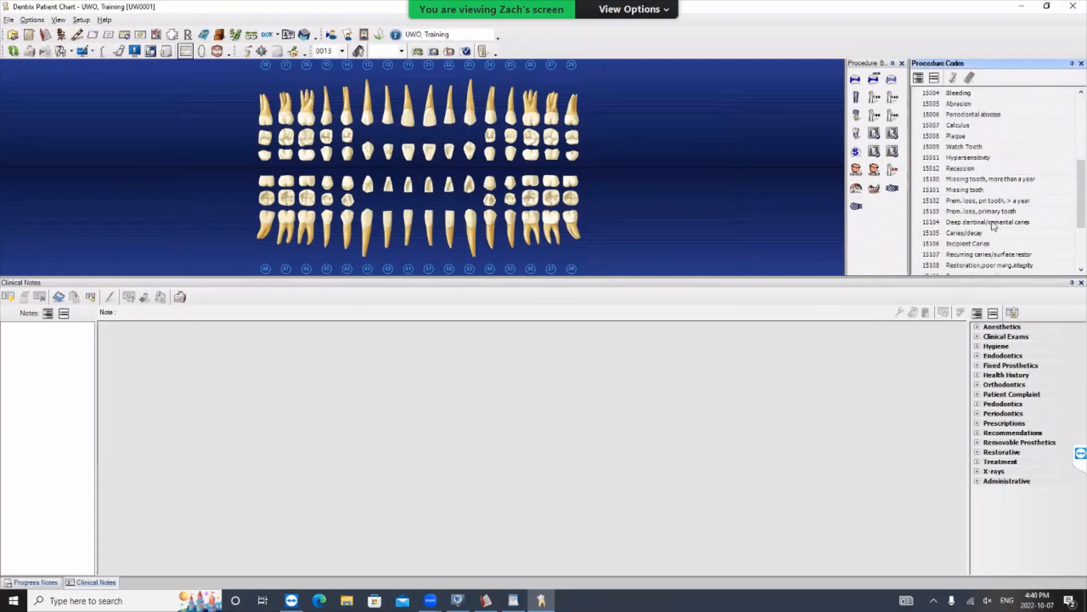
pyautogui.moveTo(1082, 192); pyautogui.dragTo(1086, 217)
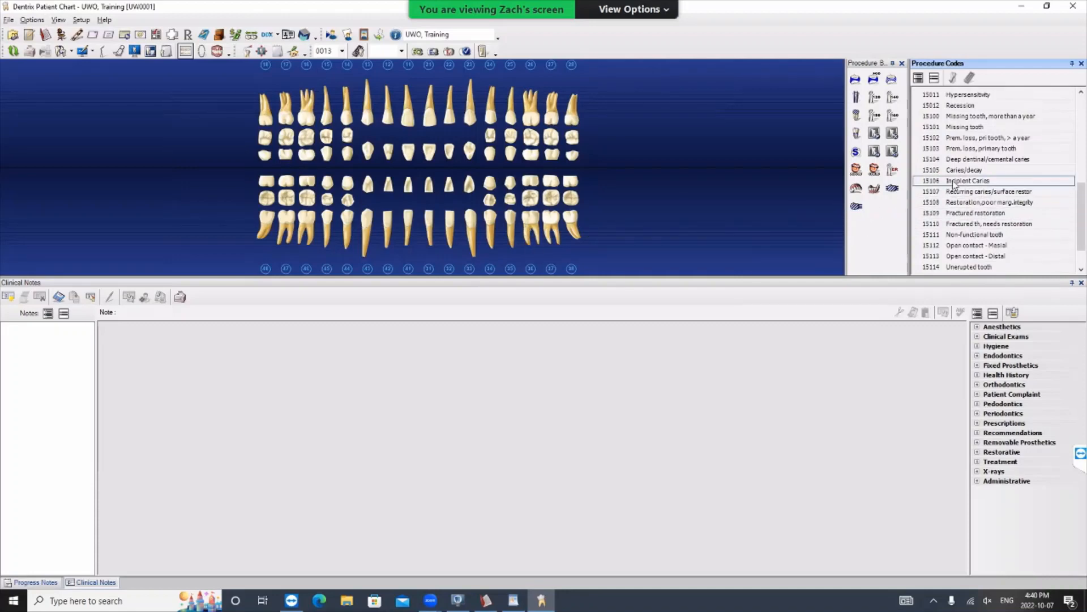
# - Chart the Caries/decay condition (15105) on teeth 12, 11, 21 and 26 as Existing Other
pyautogui.click(968, 170)
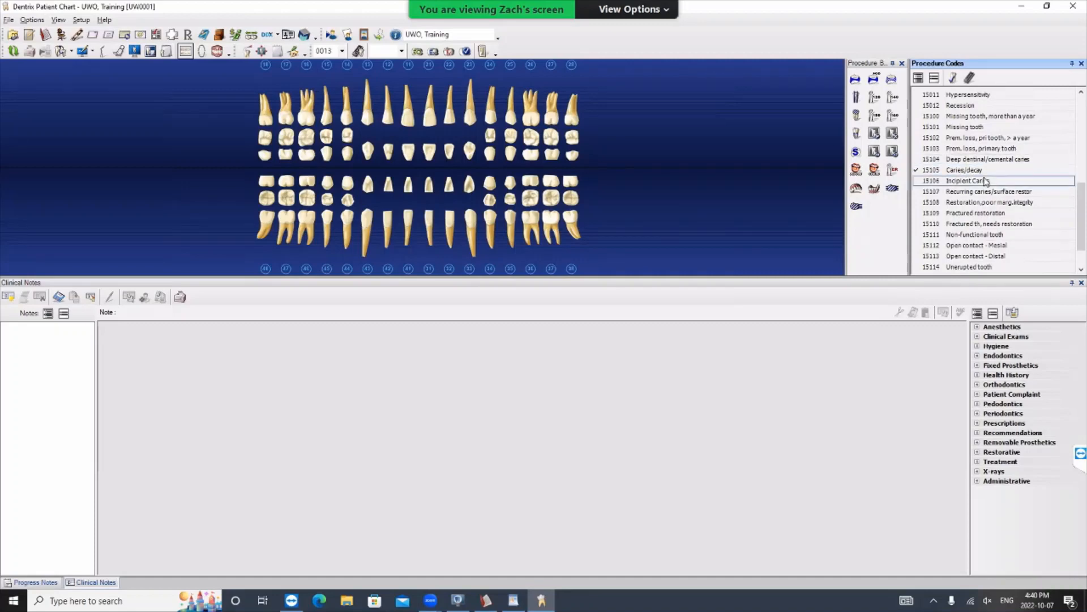
pyautogui.click(391, 118)
pyautogui.click(409, 121)
pyautogui.click(431, 119)
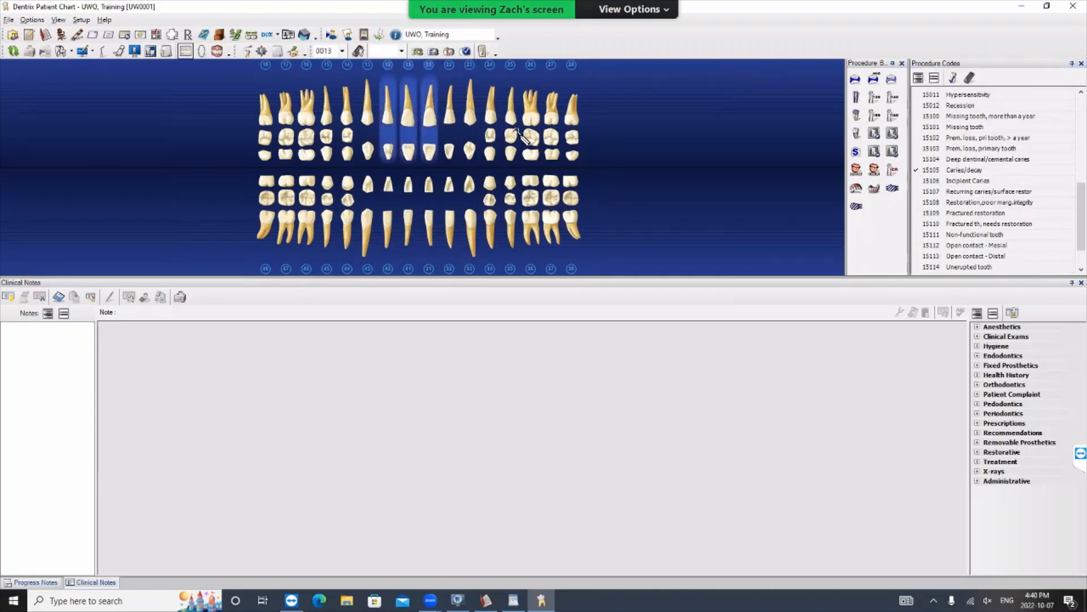
pyautogui.click(531, 125)
pyautogui.click(971, 137)
pyautogui.click(954, 79)
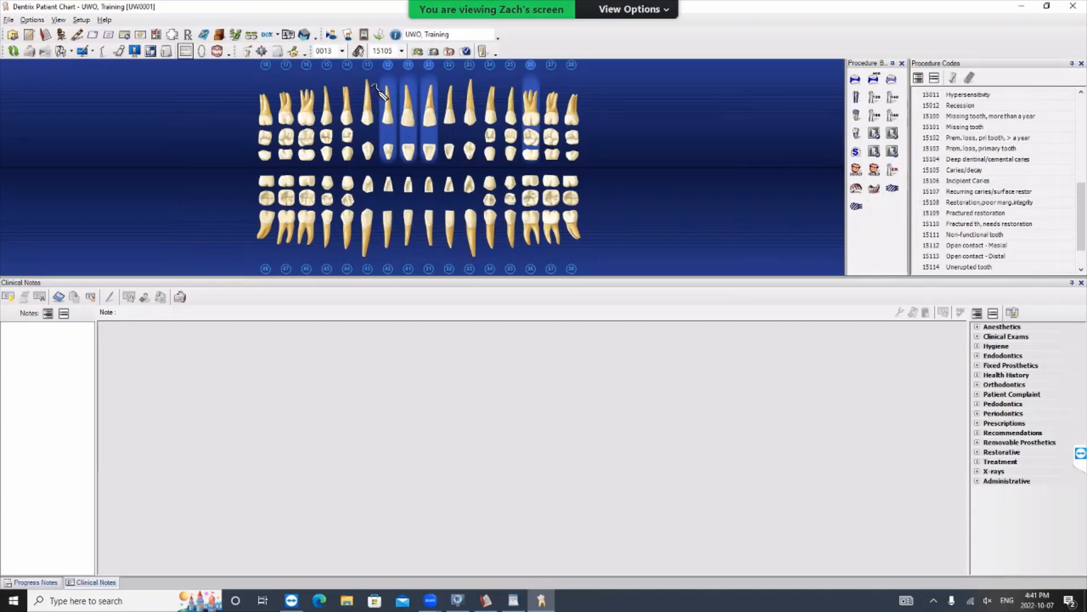
pyautogui.click(417, 52)
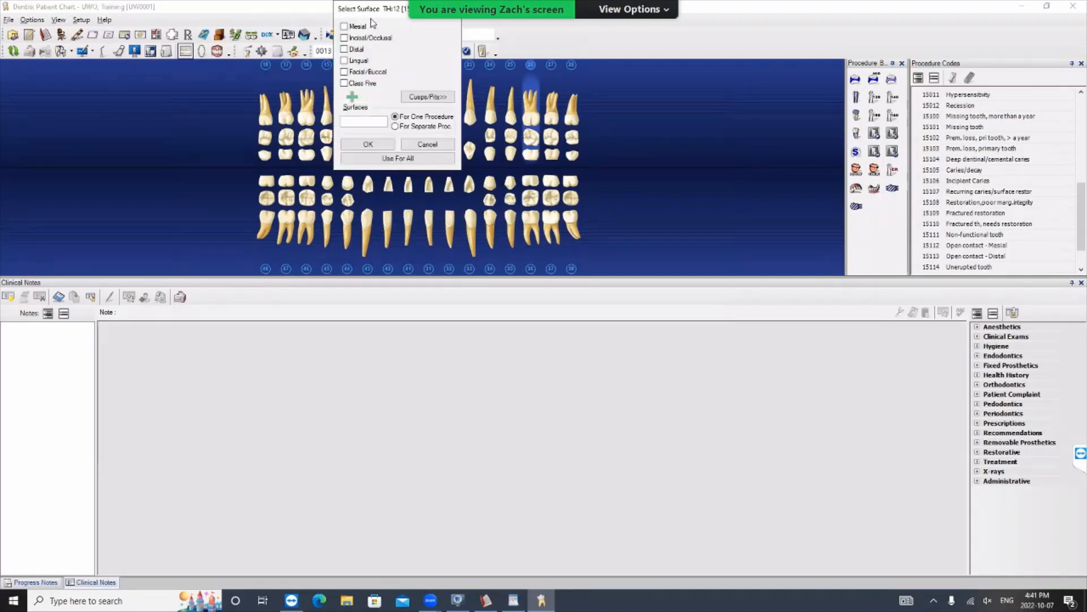
# - Assign the caries surfaces: distal and lingual for tooth 12, incisal for 11, lingual for 21, and distal, buccal and class five for 26
pyautogui.moveTo(381, 13); pyautogui.dragTo(678, 173)
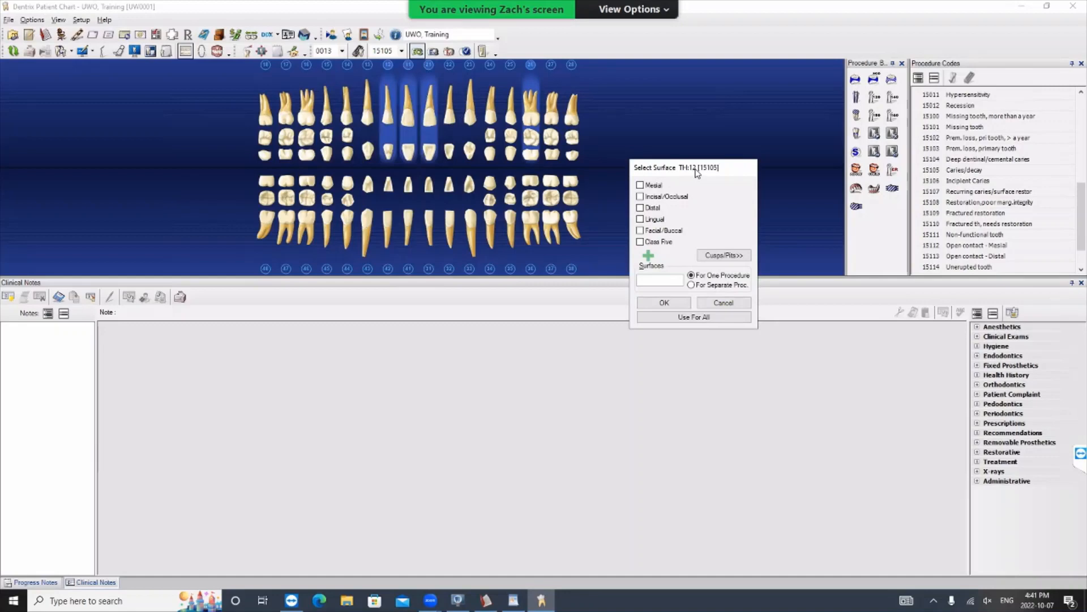
pyautogui.click(655, 211)
pyautogui.click(679, 300)
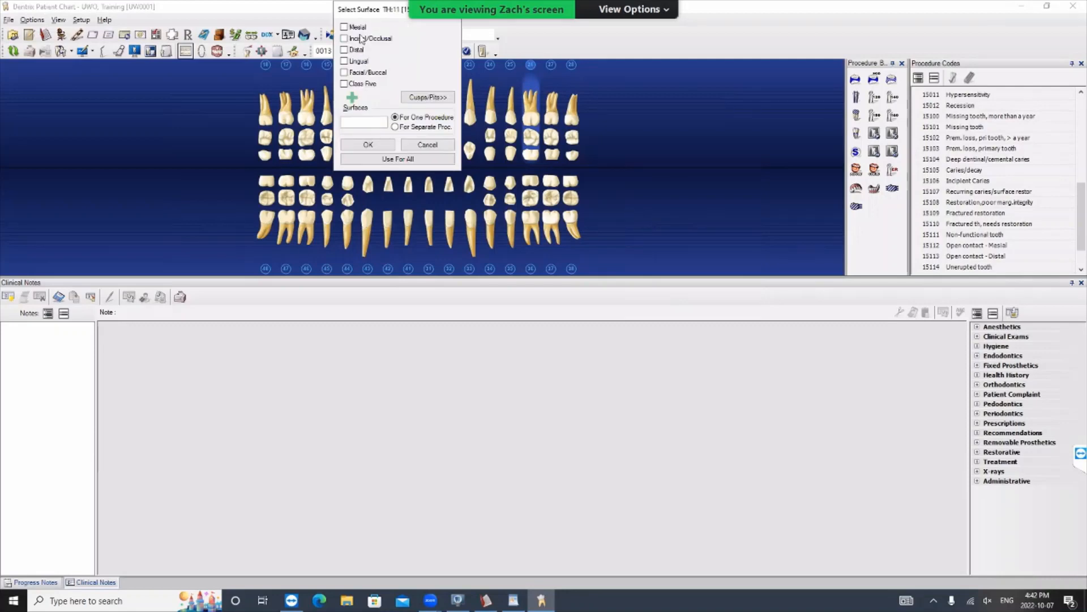
pyautogui.click(362, 38)
pyautogui.click(377, 145)
pyautogui.click(358, 61)
pyautogui.click(368, 145)
pyautogui.click(358, 74)
pyautogui.click(382, 146)
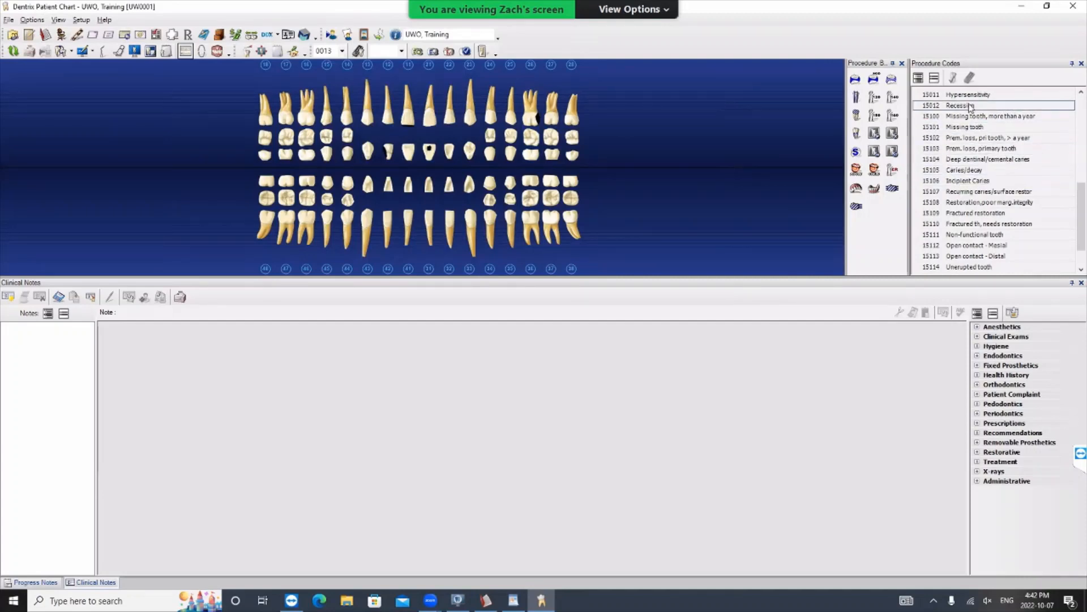
# - Chart teeth 18, 17, 28, 38 and 44 with the Missing tooth condition (15101) as Existing Other
pyautogui.click(964, 127)
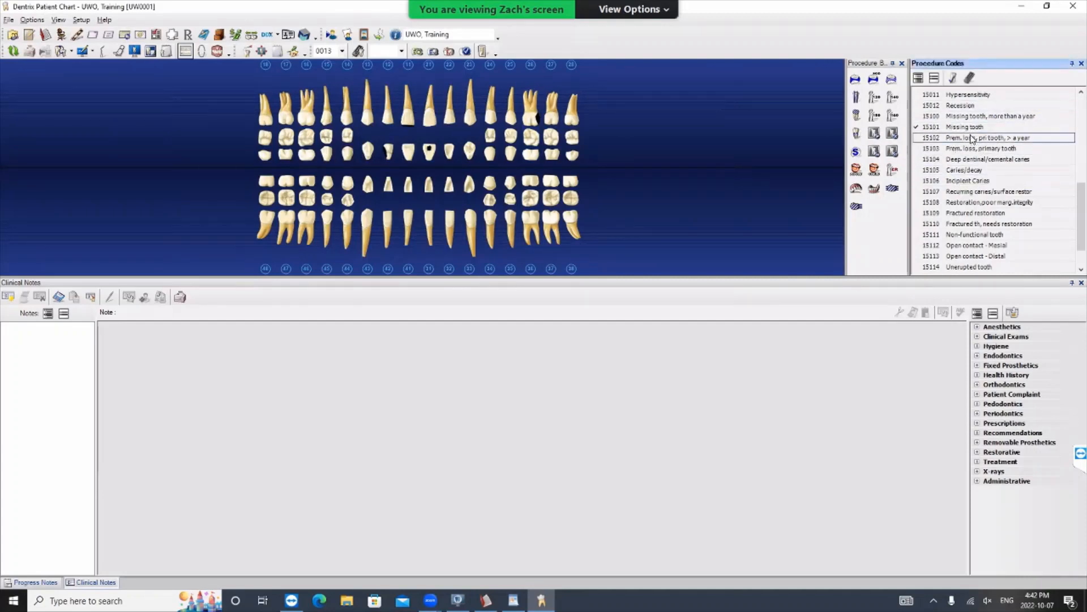
pyautogui.click(953, 79)
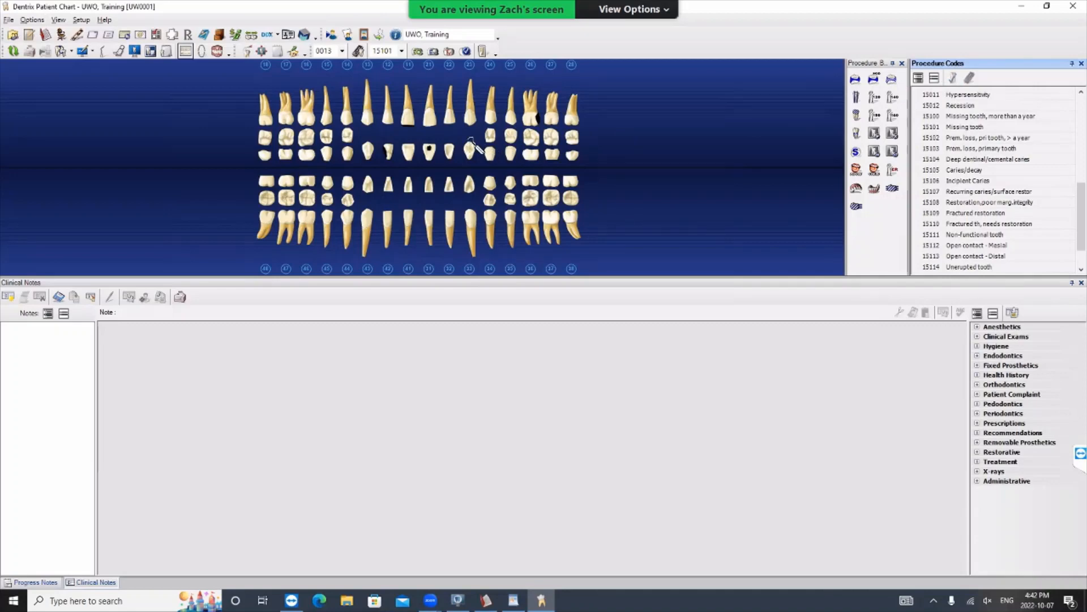
pyautogui.click(268, 149)
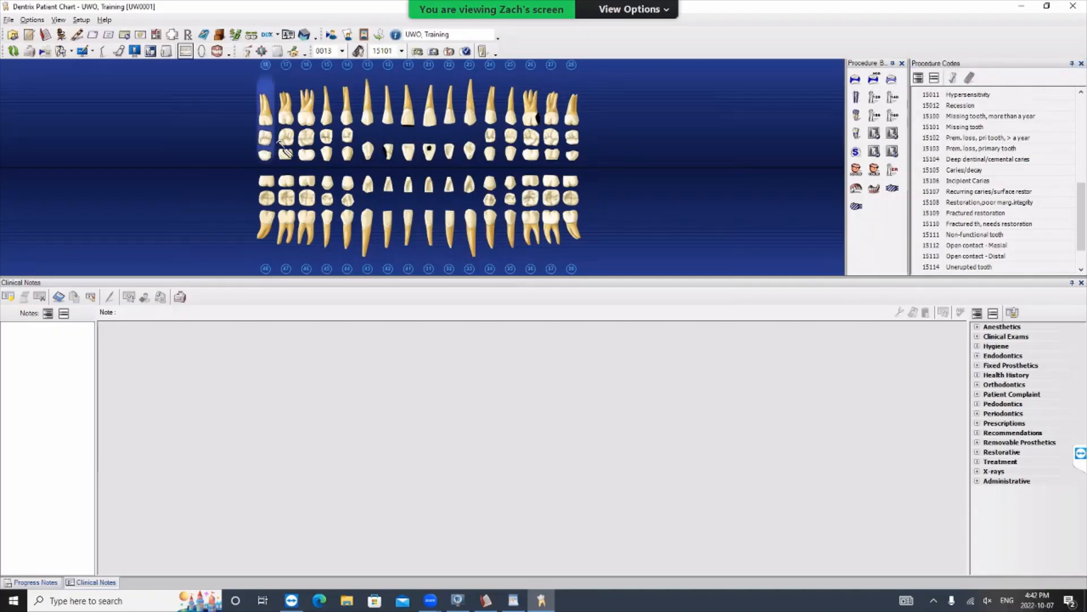
pyautogui.click(287, 149)
pyautogui.click(579, 136)
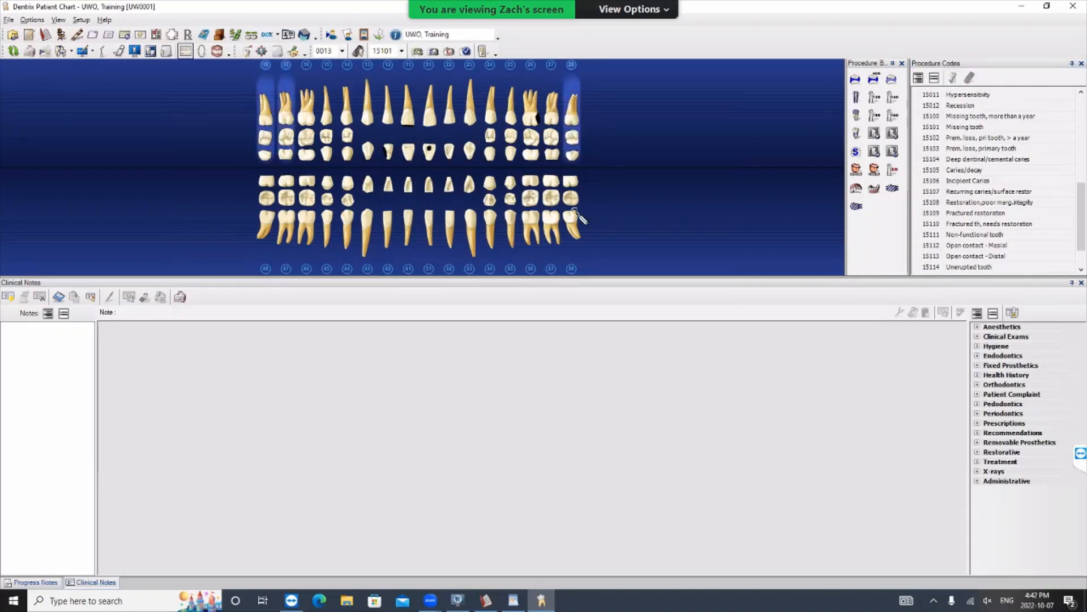
pyautogui.click(578, 218)
pyautogui.click(347, 214)
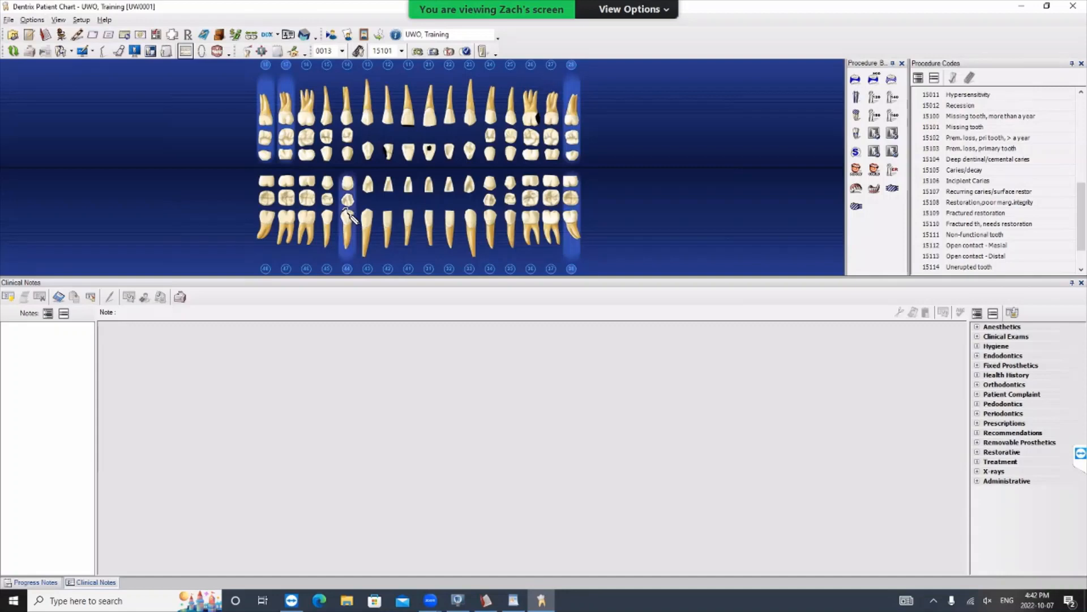
pyautogui.click(419, 51)
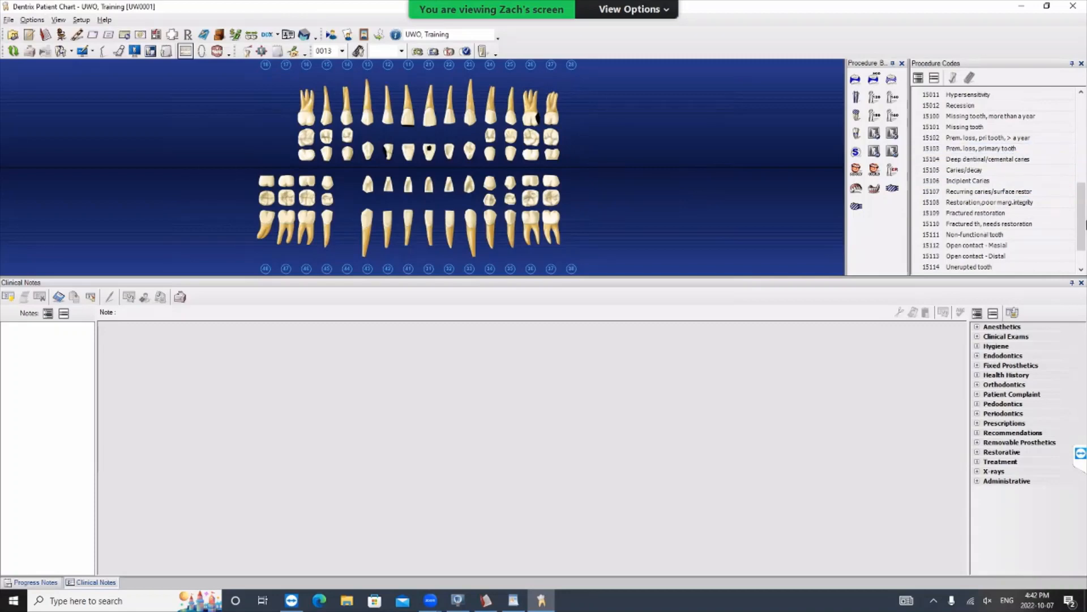
# - Post the diagnostic procedure Exam Permanent (01103) as completed work
pyautogui.moveTo(1082, 221); pyautogui.dragTo(1067, 111)
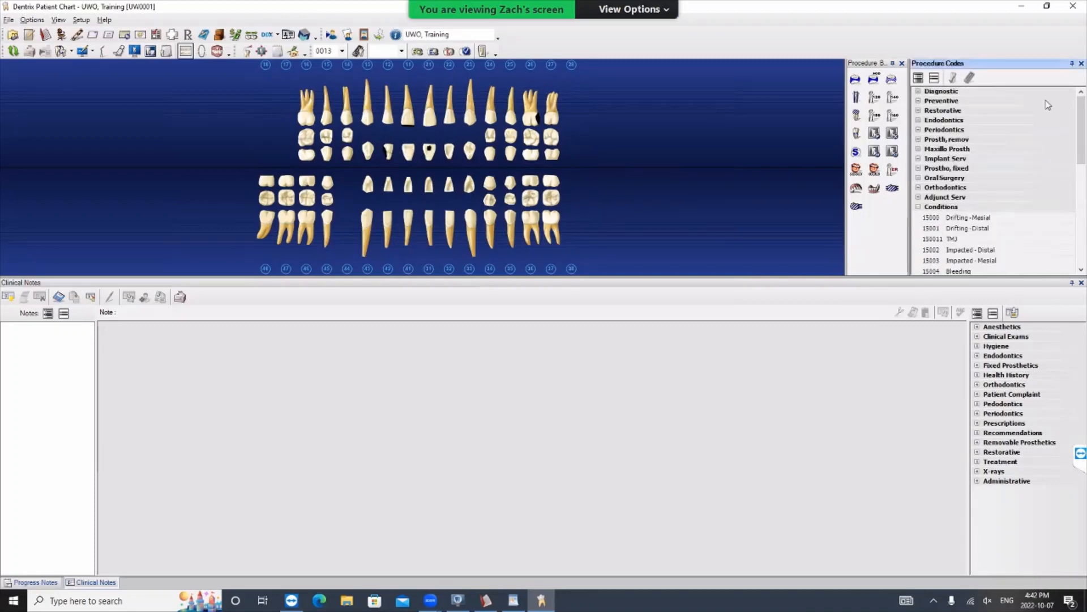
pyautogui.click(918, 91)
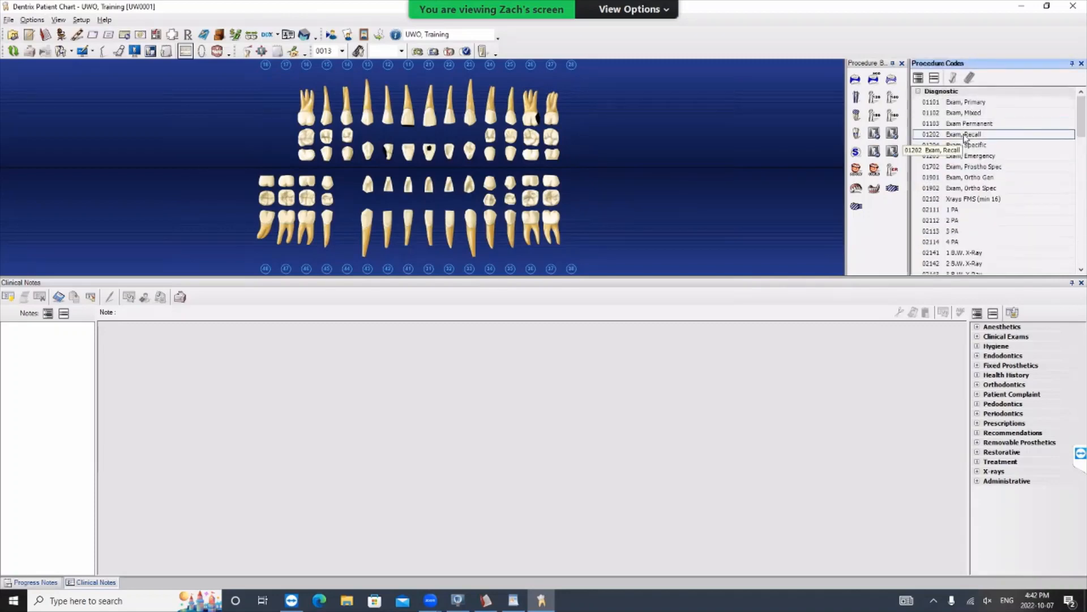
pyautogui.click(962, 124)
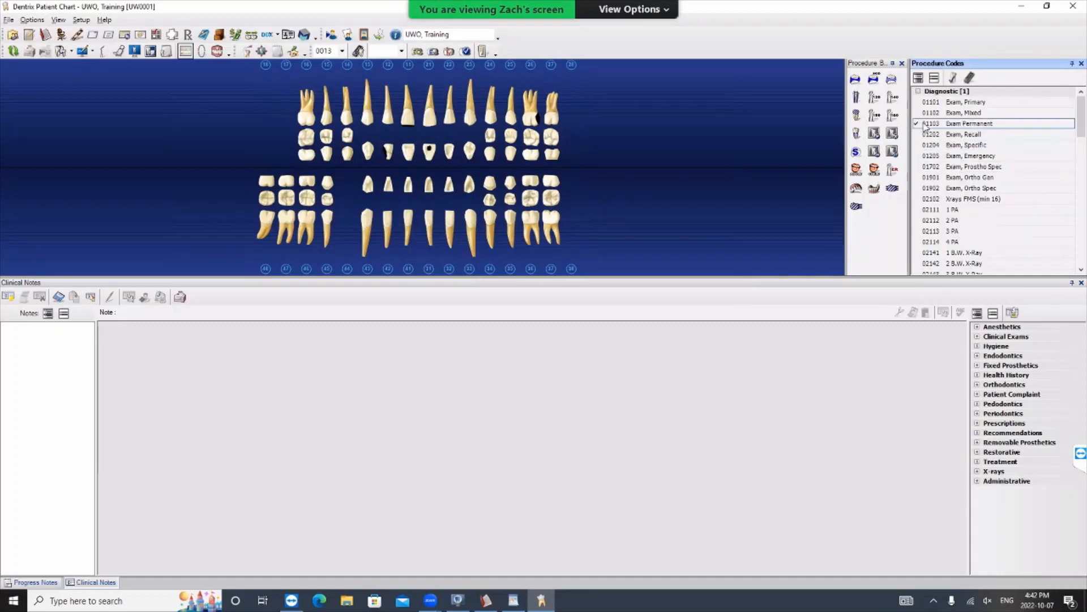
pyautogui.click(954, 78)
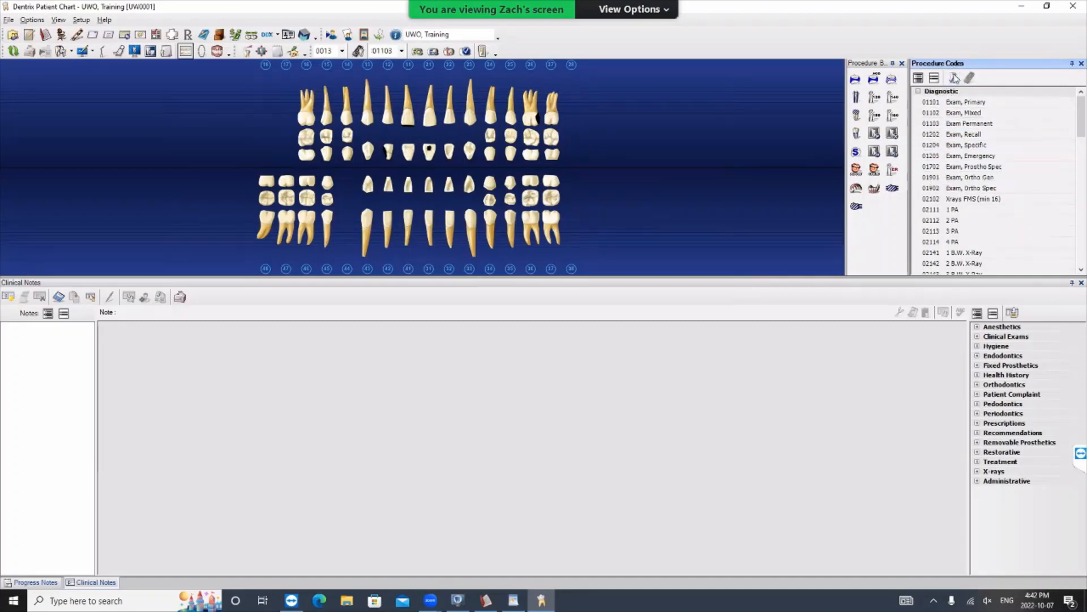
pyautogui.click(465, 51)
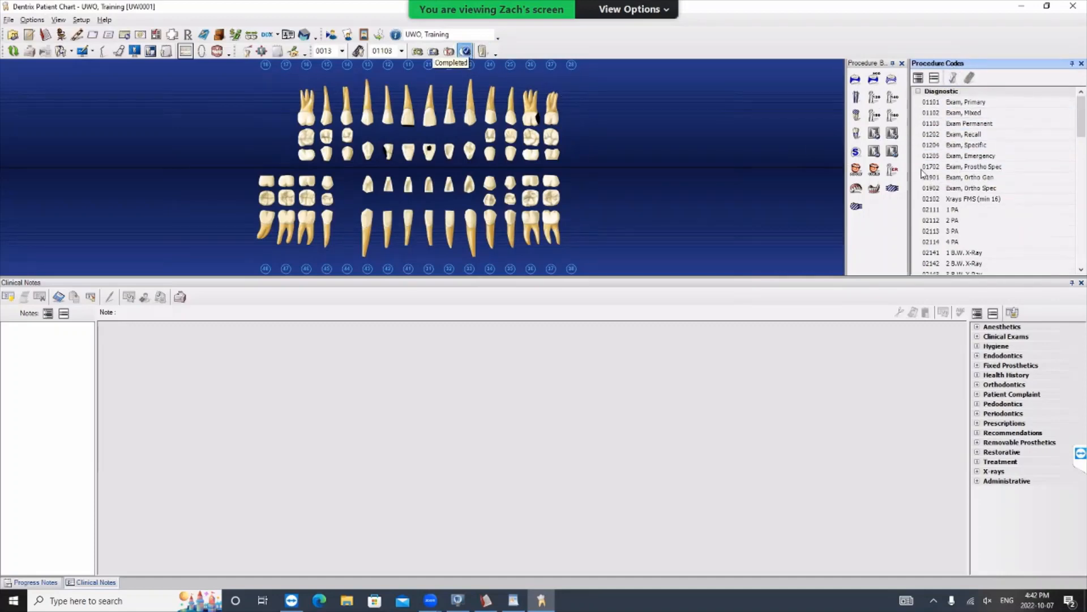
# - Post the 2 PA (02112) and 4 B.W. X-Ray (02144) diagnostic procedures as completed work
pyautogui.click(969, 220)
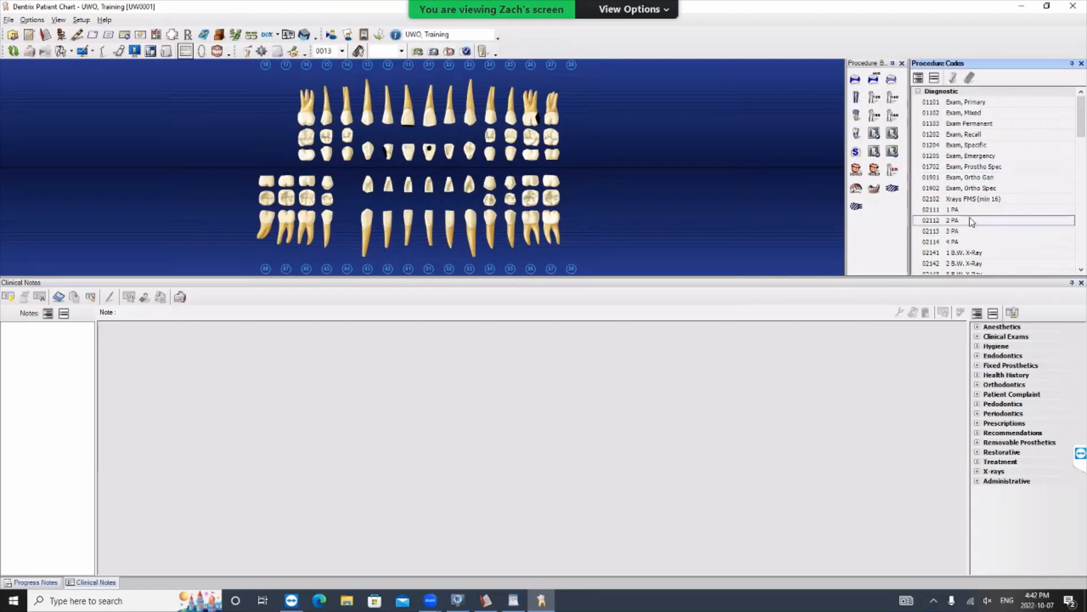
pyautogui.scroll(-1, 970, 232)
pyautogui.click(959, 259)
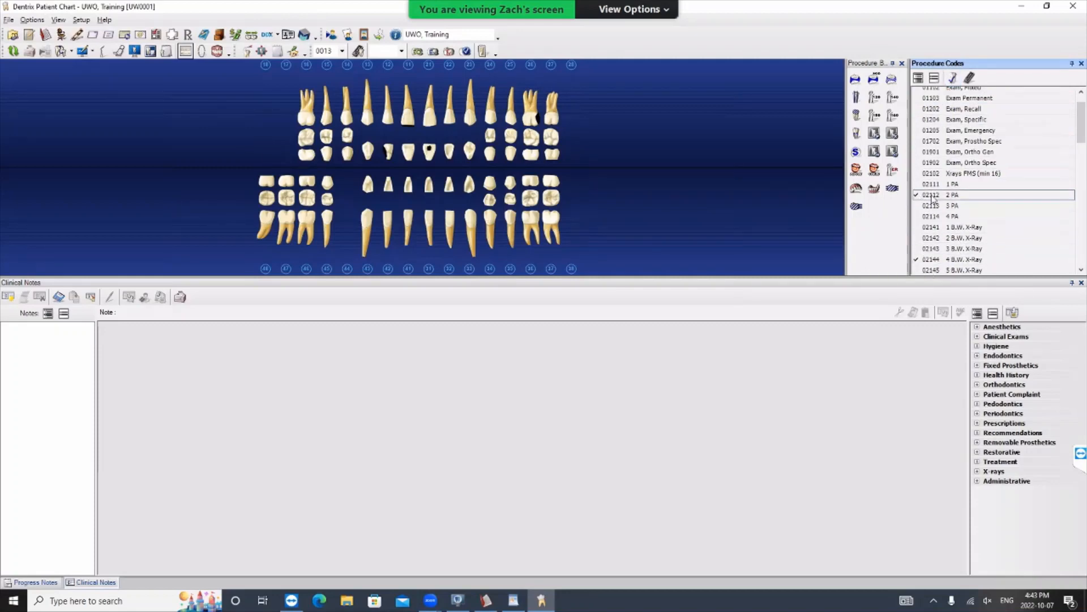
pyautogui.click(953, 79)
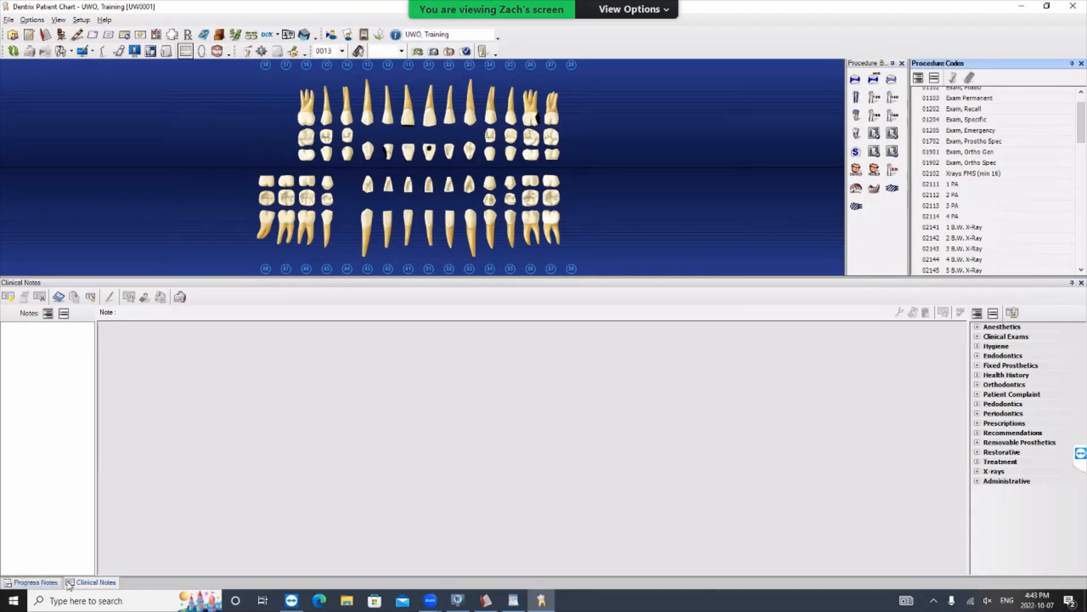
# - View the progress notes, toggling the treatment plan, completed and existing work filters, and include conditions in the list
pyautogui.click(39, 584)
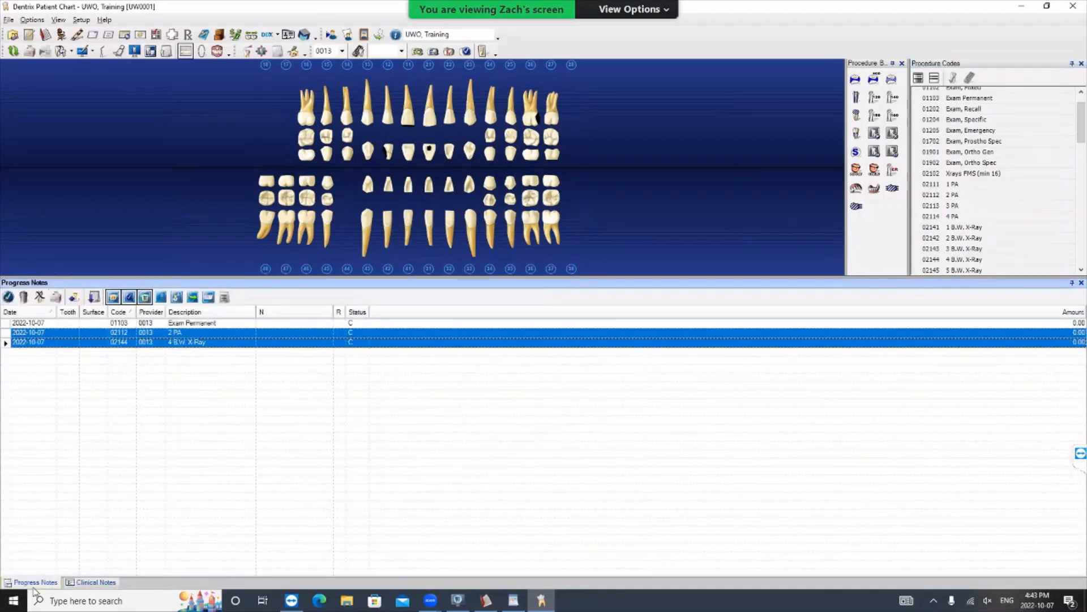
pyautogui.click(114, 299)
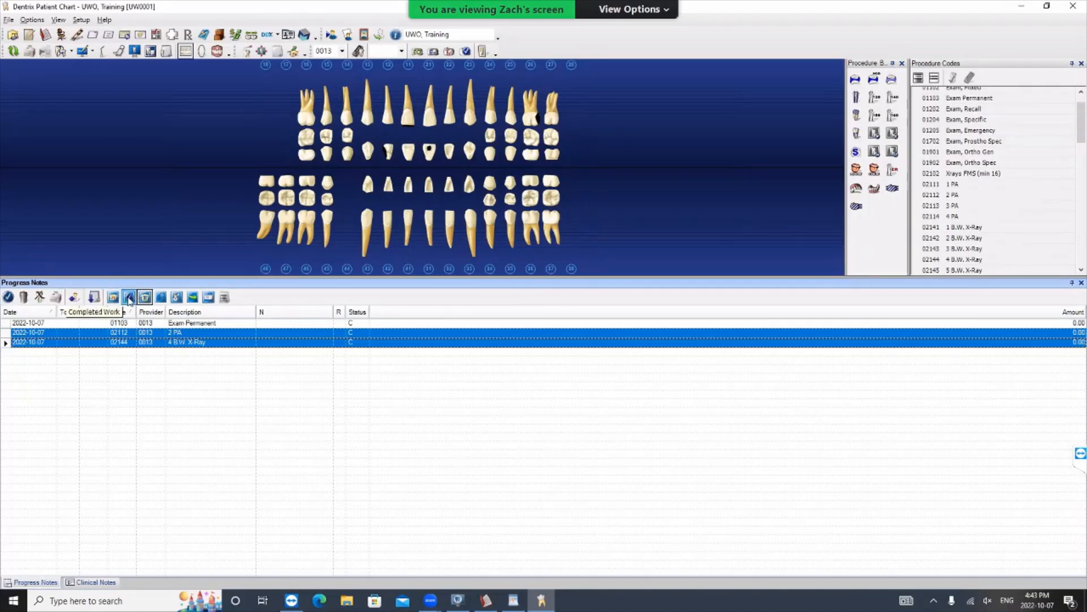
pyautogui.click(129, 298)
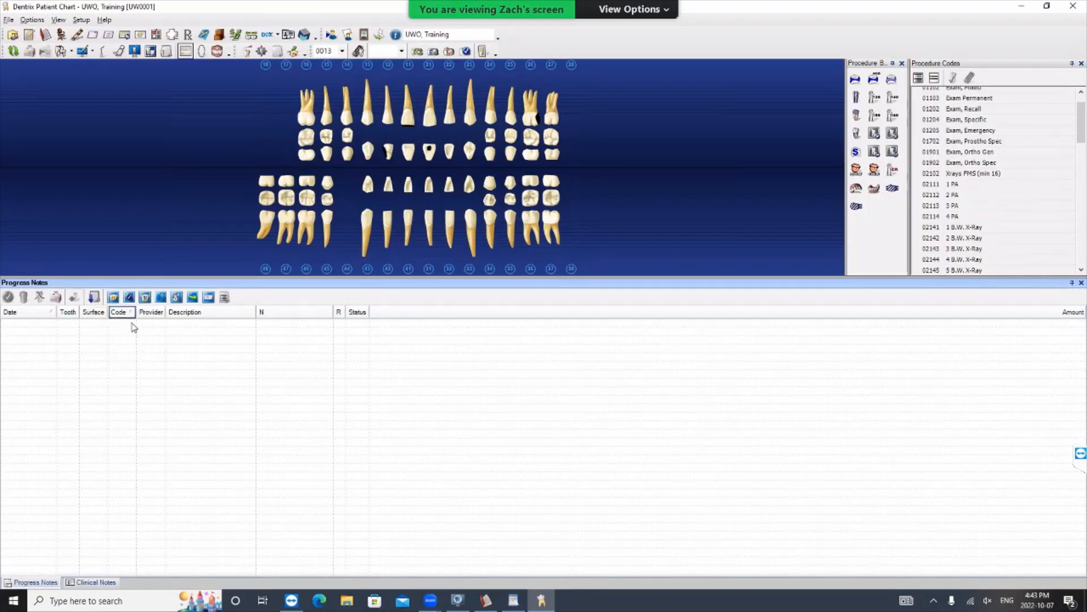
pyautogui.click(131, 301)
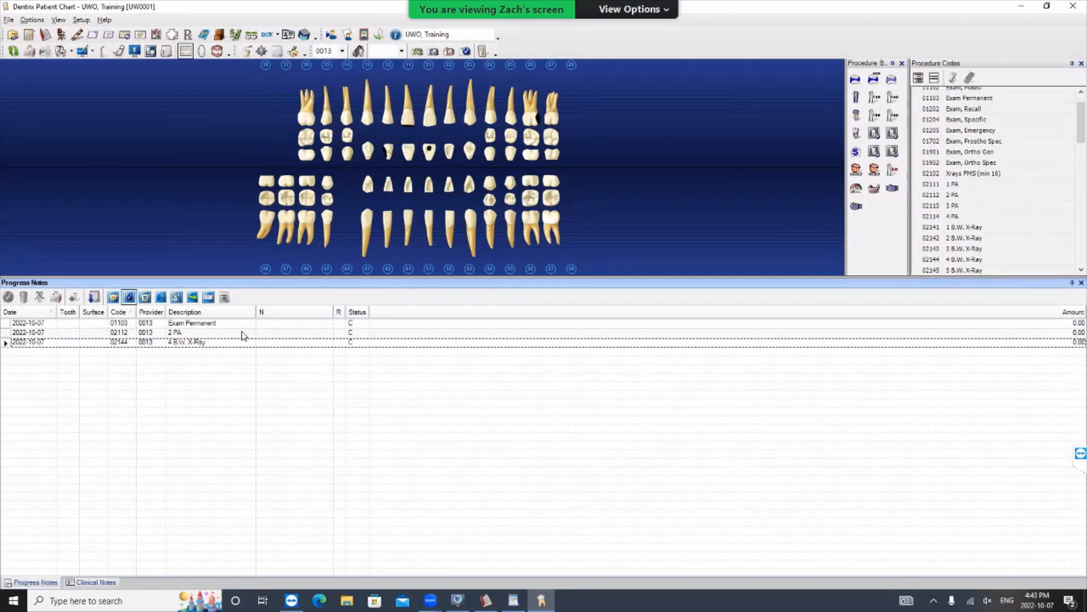
pyautogui.click(145, 297)
pyautogui.click(114, 298)
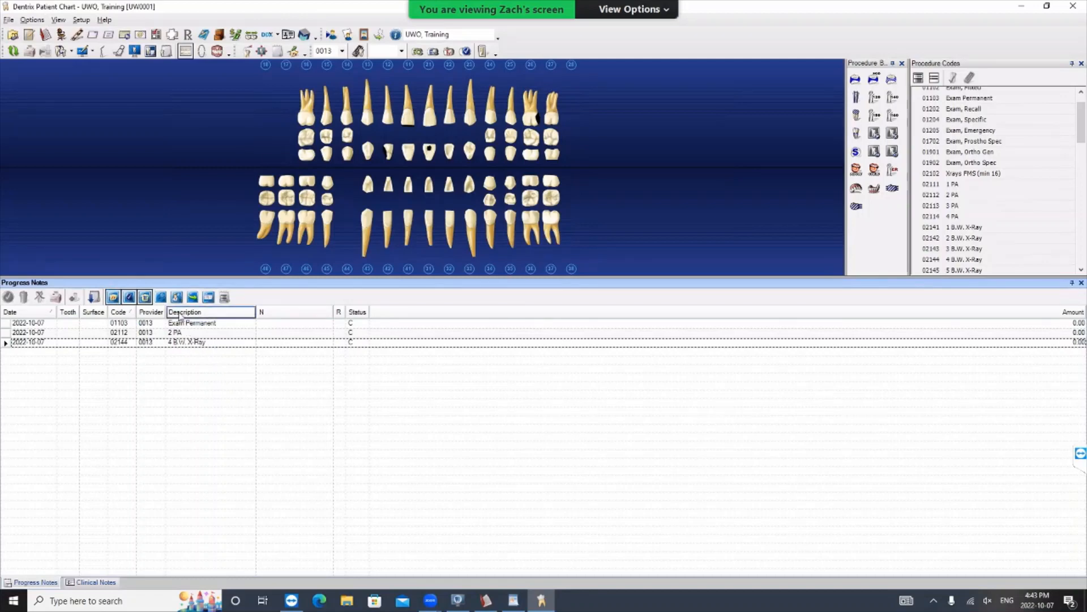
pyautogui.click(161, 298)
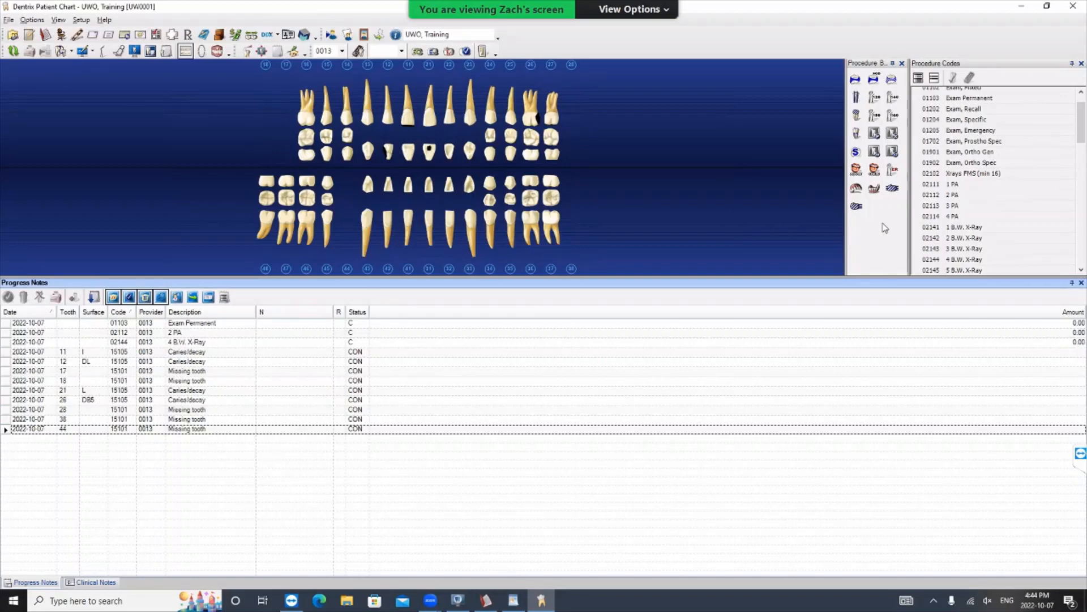
# - Pick the restorative procedure 23311, Comp perm bi ac 1 Su, as the code for charting
pyautogui.moveTo(1081, 136); pyautogui.dragTo(1084, 202)
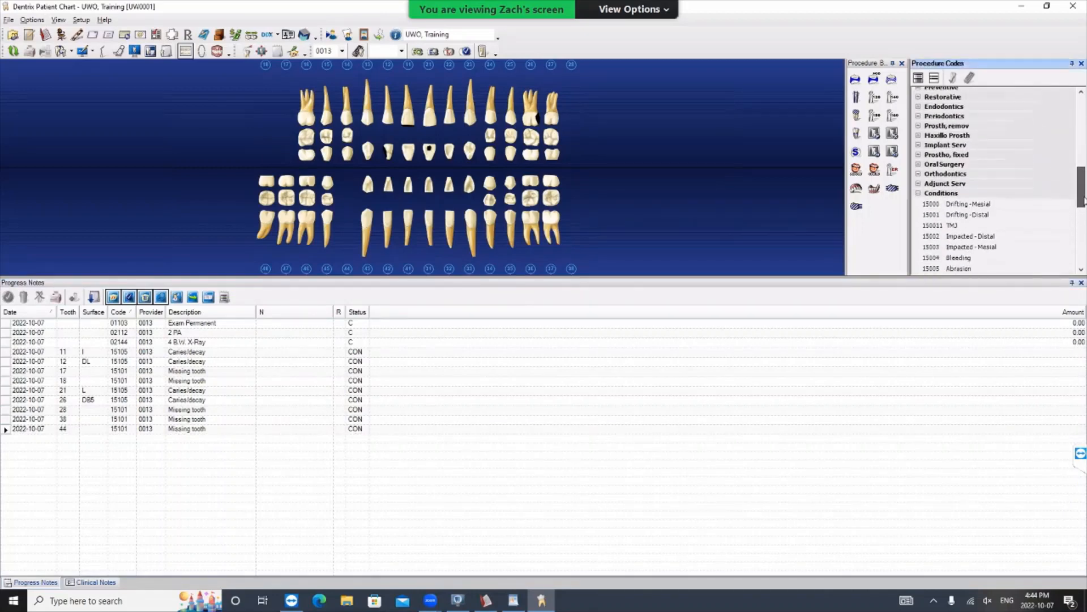
pyautogui.click(919, 97)
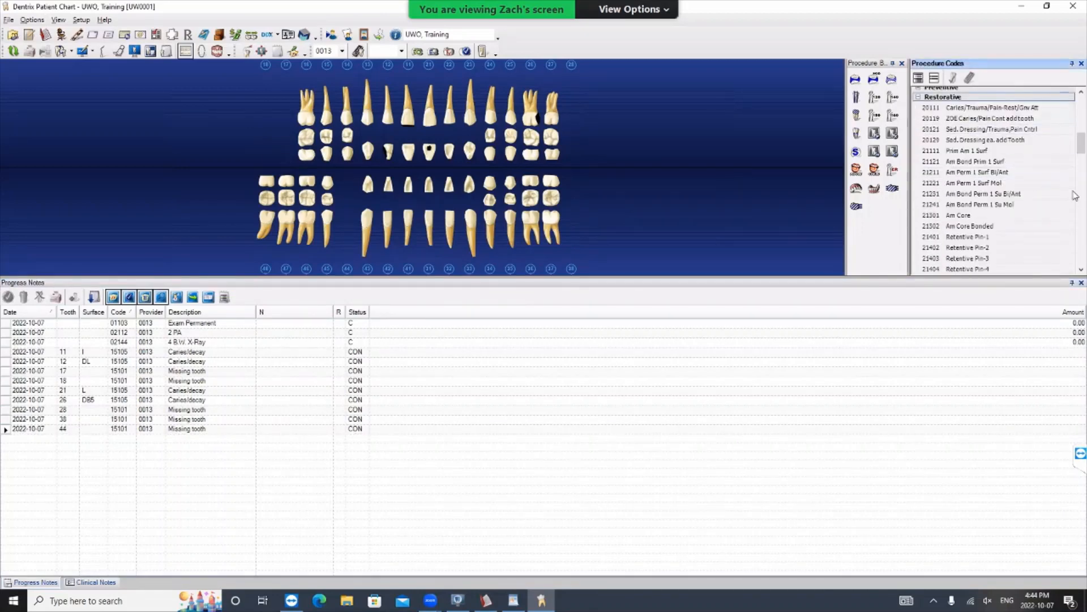
pyautogui.moveTo(1081, 146); pyautogui.dragTo(1082, 193)
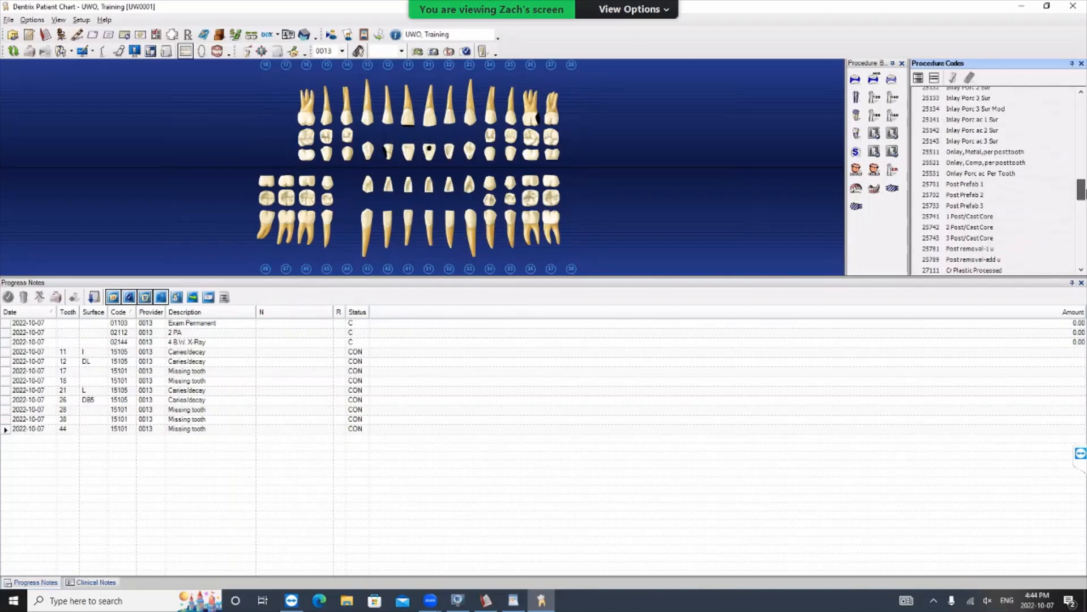
pyautogui.scroll(5, 990, 170)
pyautogui.click(990, 156)
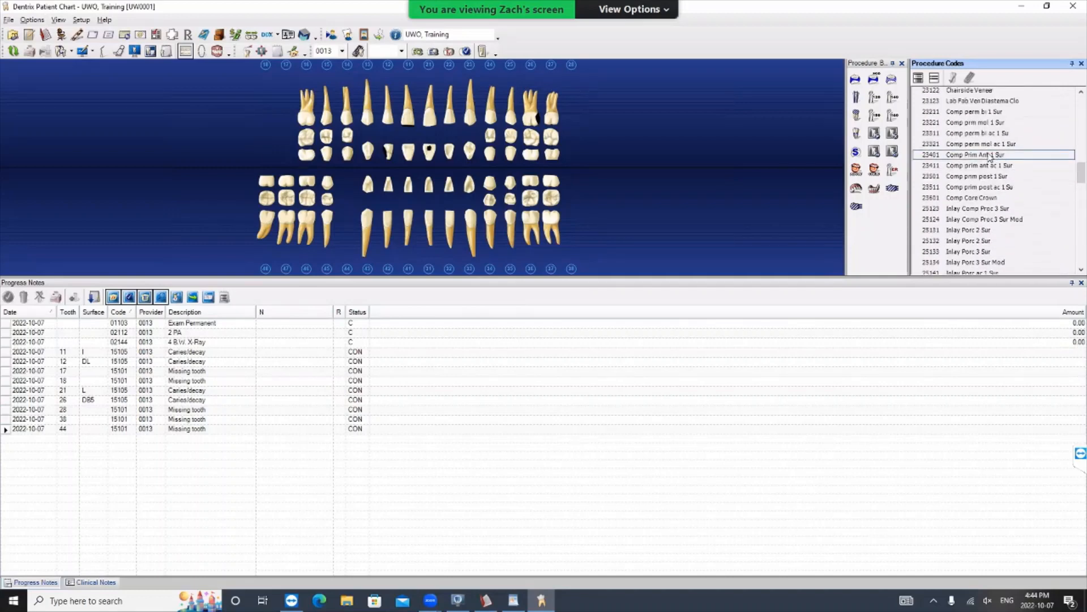
pyautogui.click(973, 135)
pyautogui.click(982, 136)
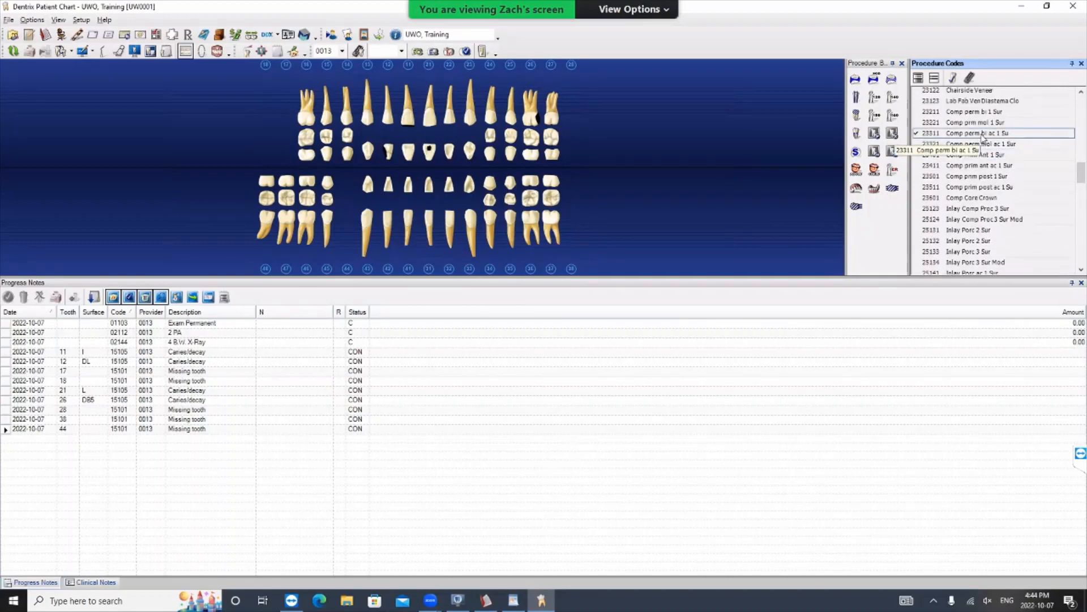
pyautogui.click(956, 145)
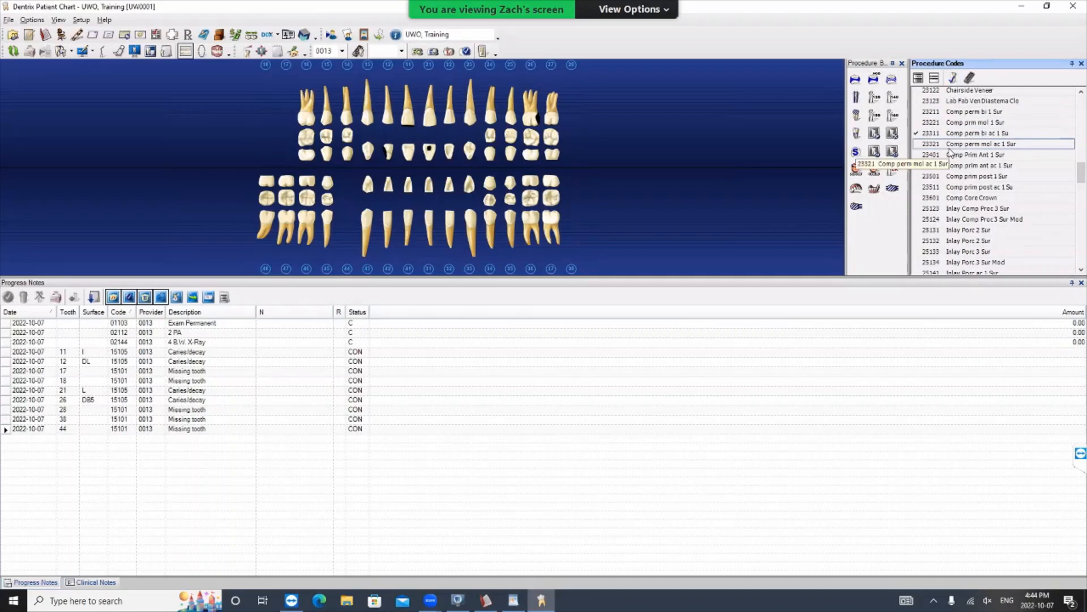
pyautogui.click(1001, 135)
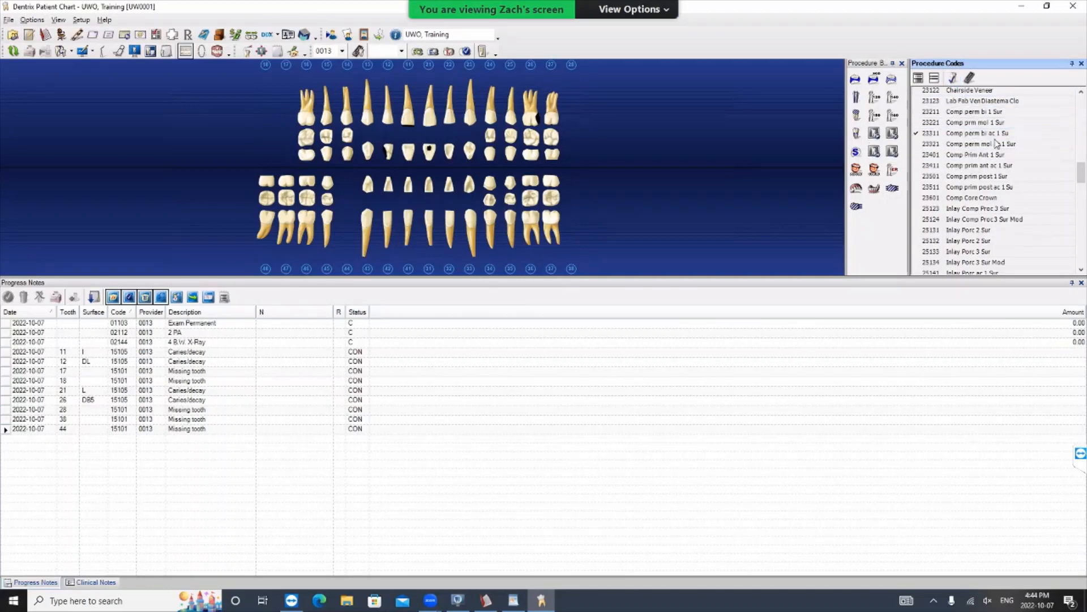
pyautogui.click(947, 79)
# - Chart the selected composite procedure on tooth 24 as Existing Other, marking the lingual and mesial surfaces
pyautogui.click(496, 110)
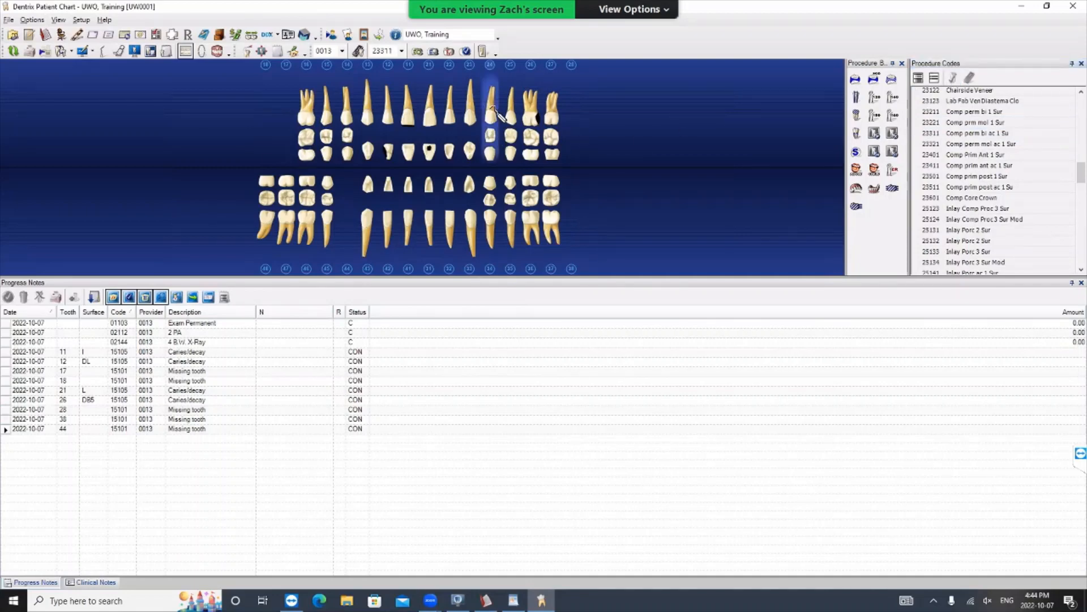
pyautogui.click(417, 52)
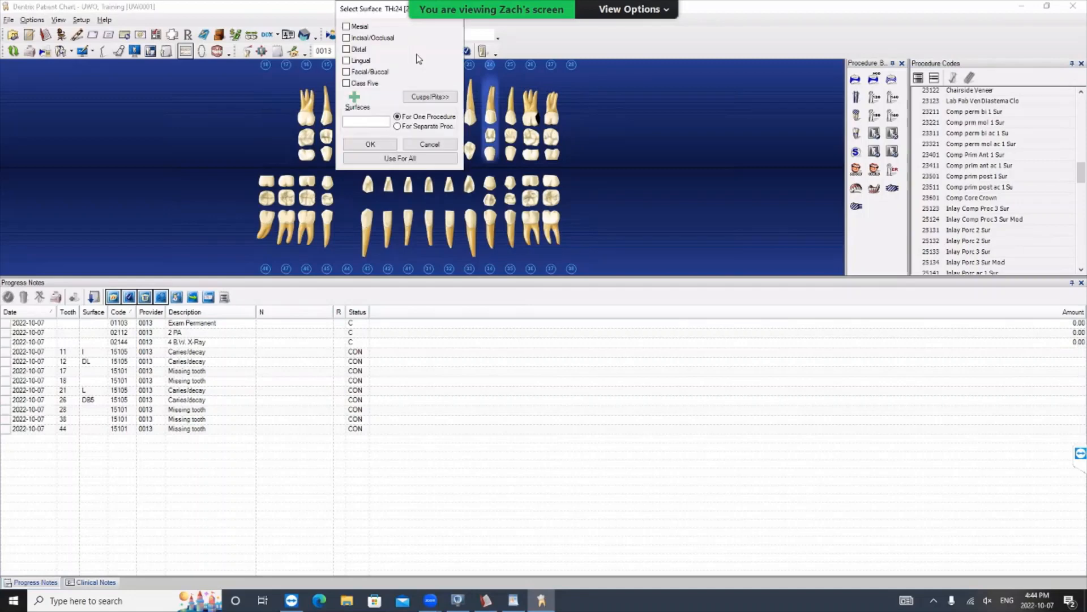
pyautogui.click(346, 60)
pyautogui.click(346, 26)
pyautogui.click(371, 144)
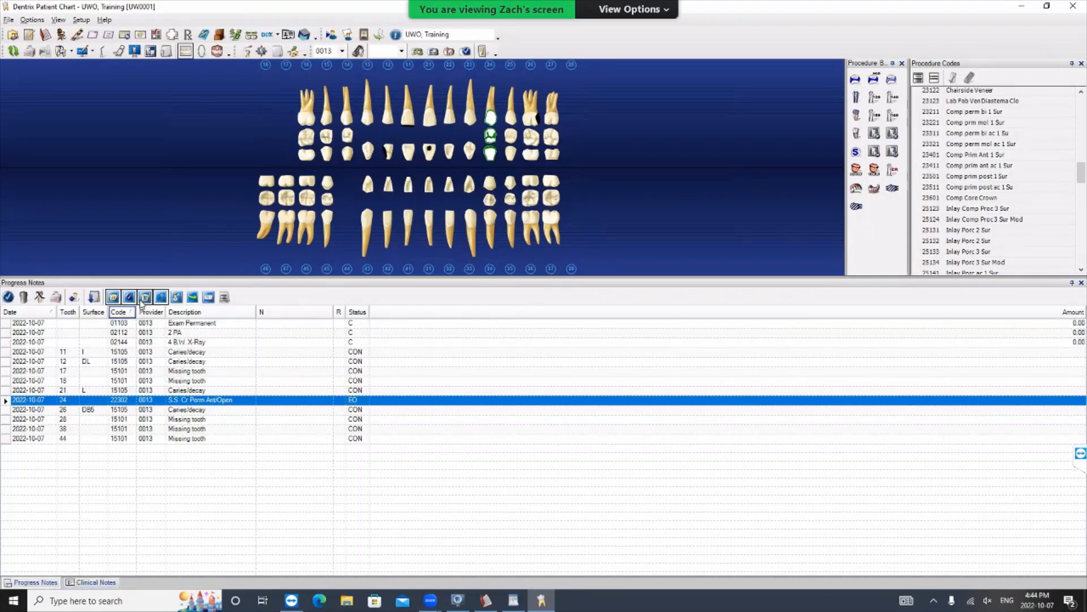
# - Filter the progress notes to hide treatment plan and completed work, showing only conditions and existing work
pyautogui.click(162, 299)
pyautogui.click(145, 296)
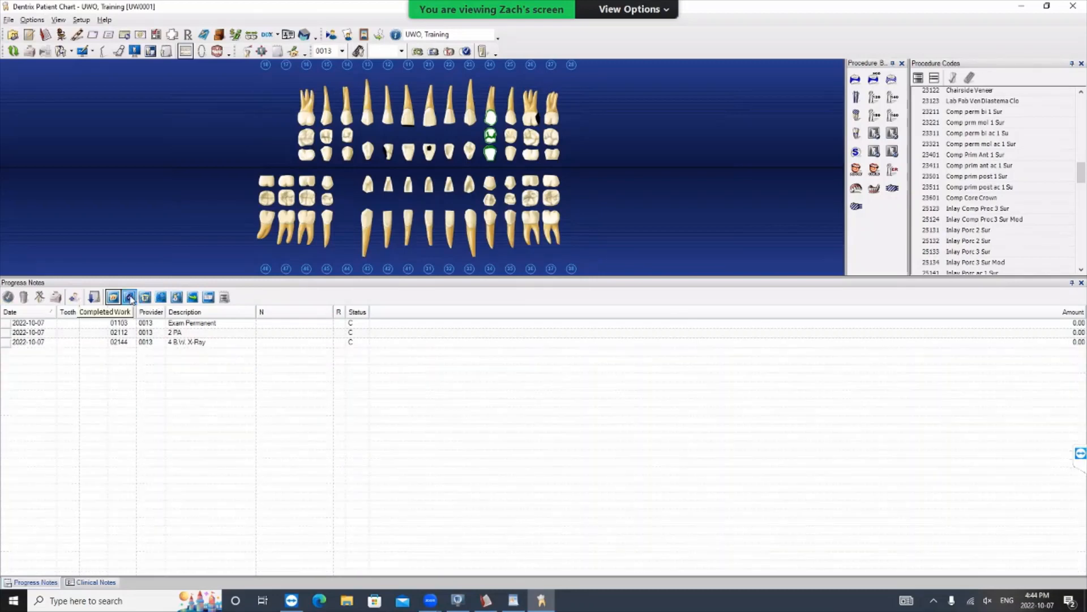
pyautogui.click(114, 297)
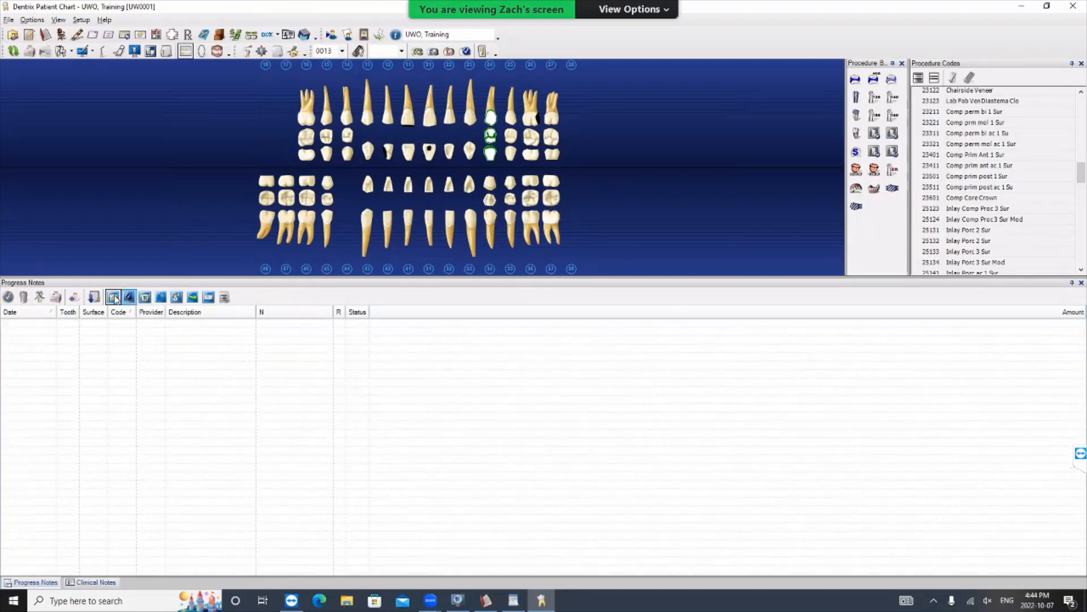
pyautogui.click(163, 298)
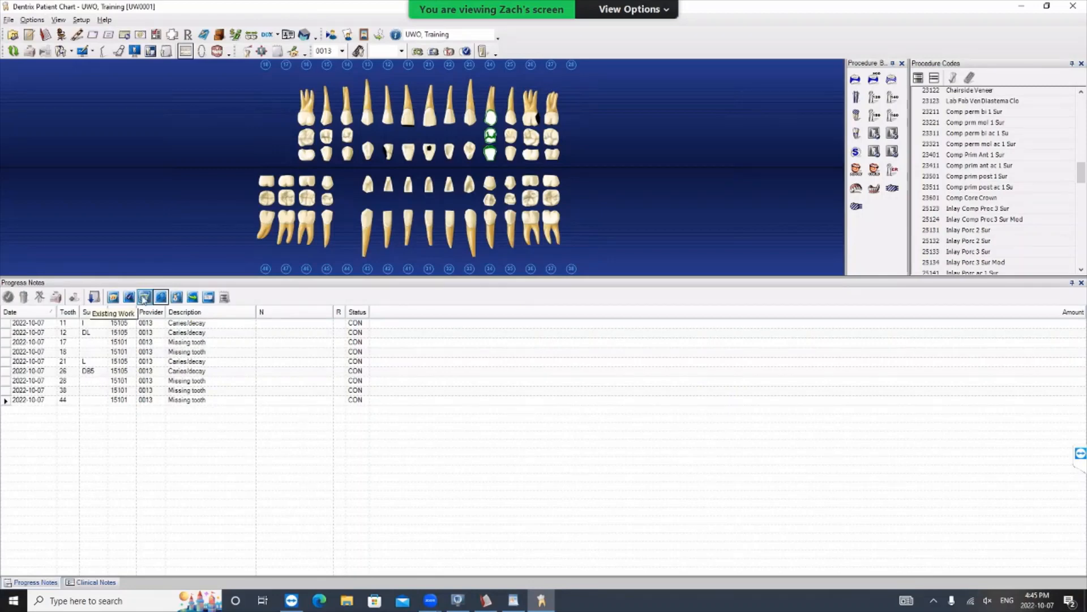
pyautogui.click(145, 297)
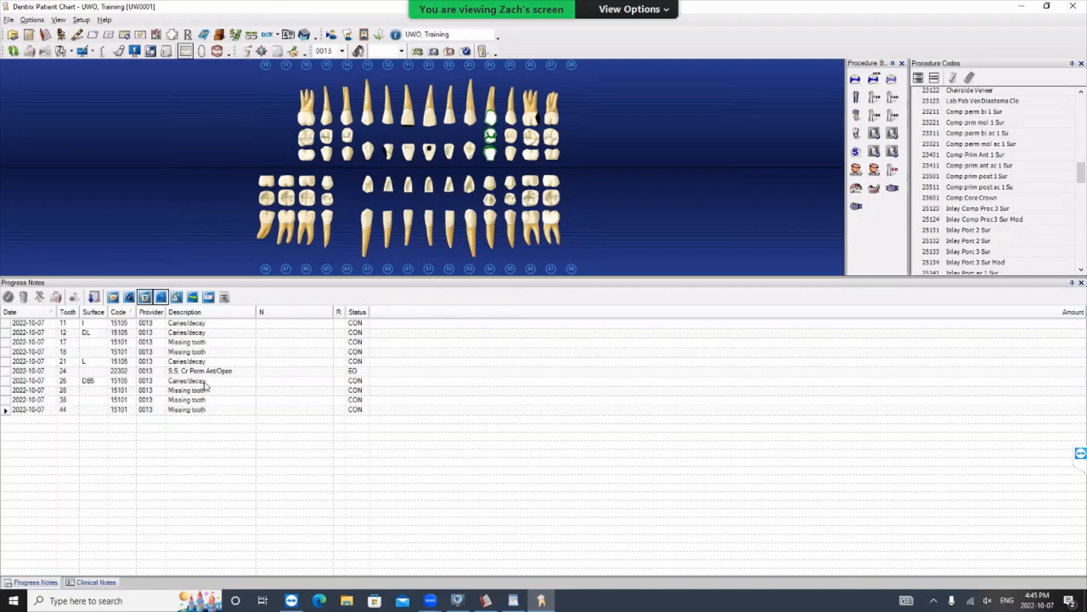
# - Change the procedure code of the tooth 24 entry to the restorative code 23312, Comp perm bi ac 2 Sur
pyautogui.click(63, 373)
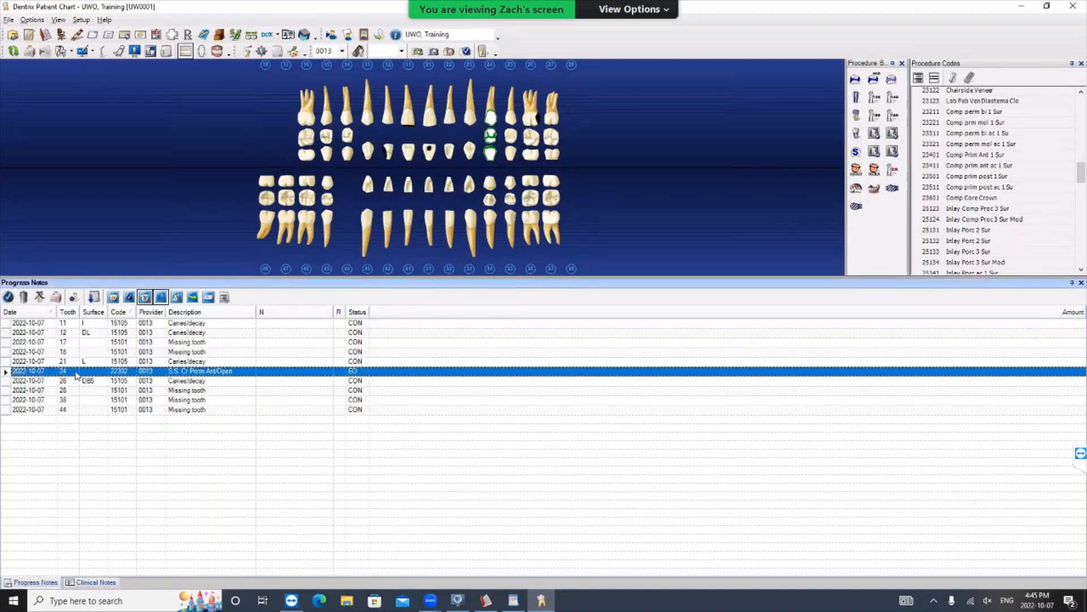
pyautogui.doubleClick(67, 370)
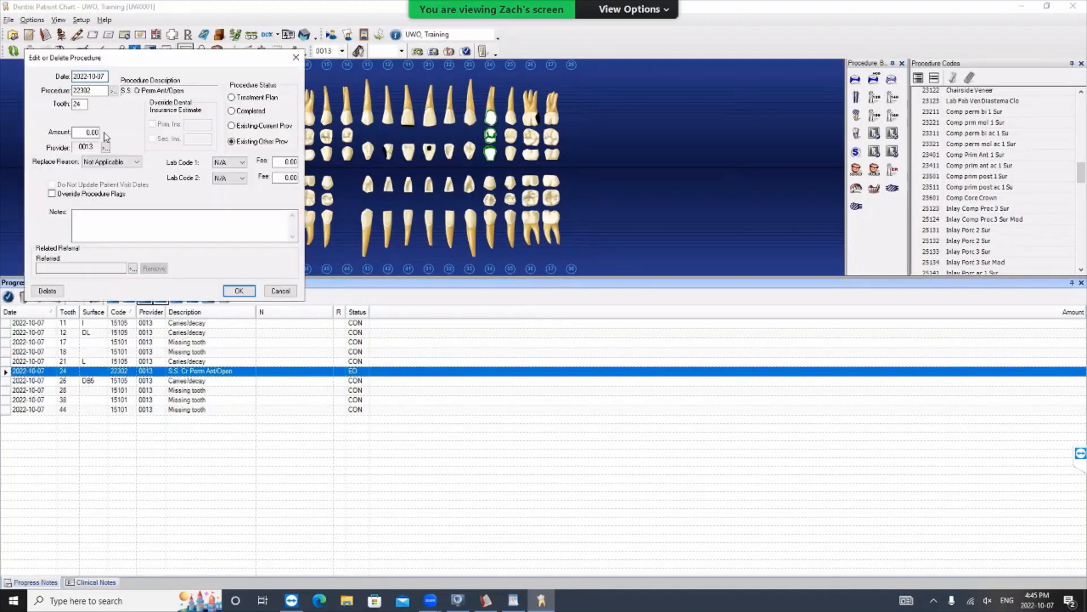
pyautogui.click(116, 90)
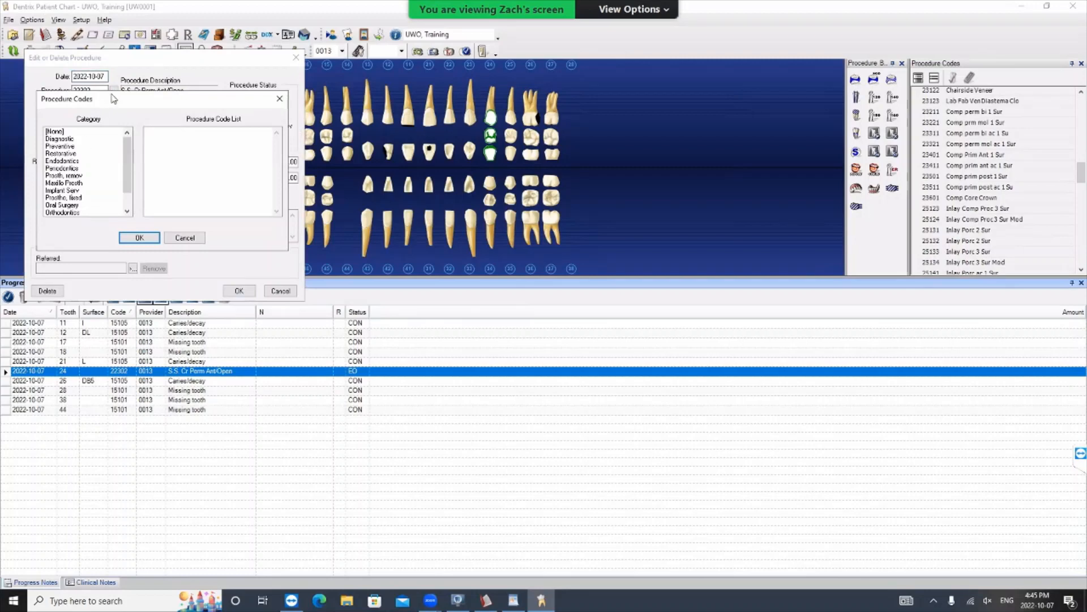
pyautogui.moveTo(111, 95); pyautogui.dragTo(133, 113)
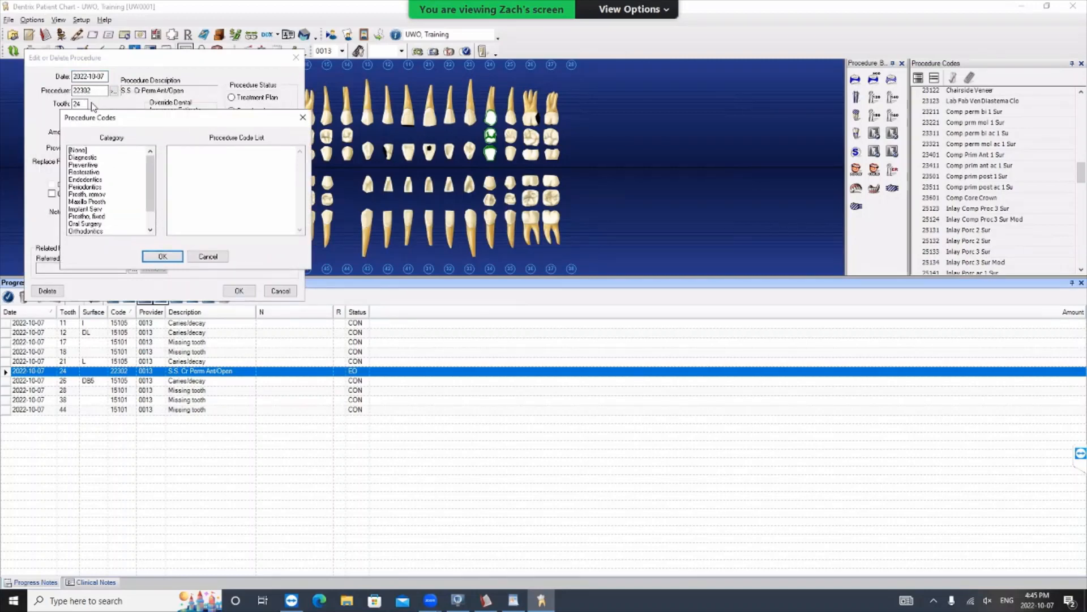
pyautogui.click(85, 172)
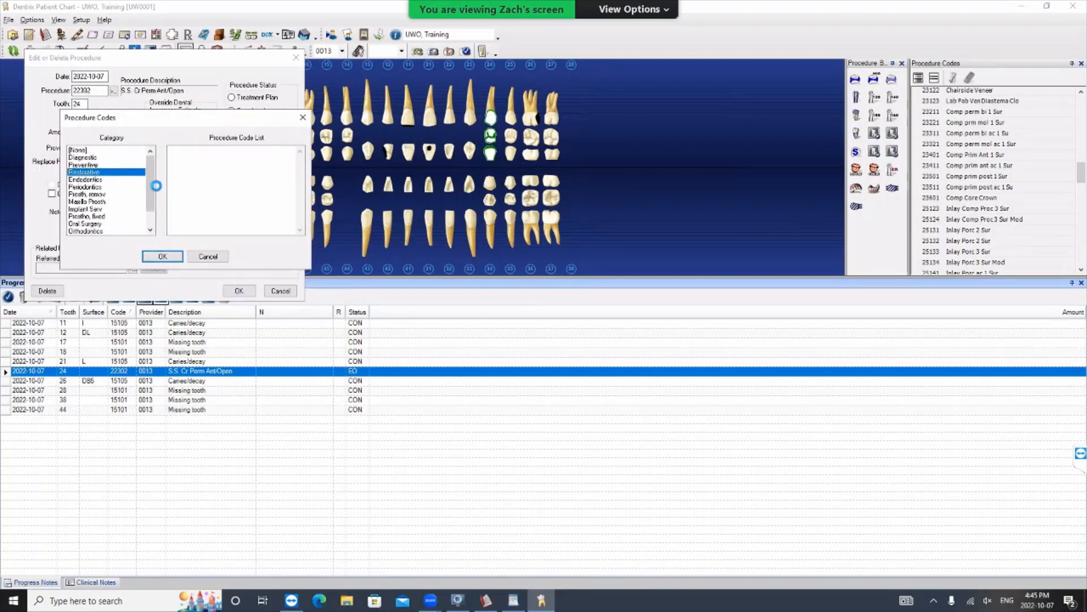
pyautogui.scroll(-12, 246, 194)
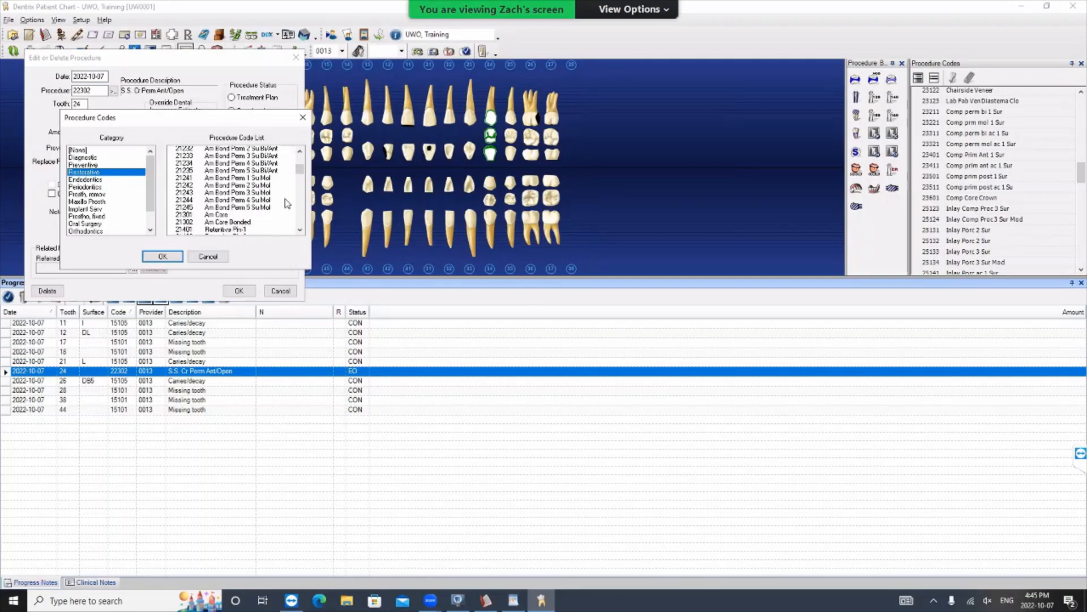
pyautogui.scroll(-10, 301, 173)
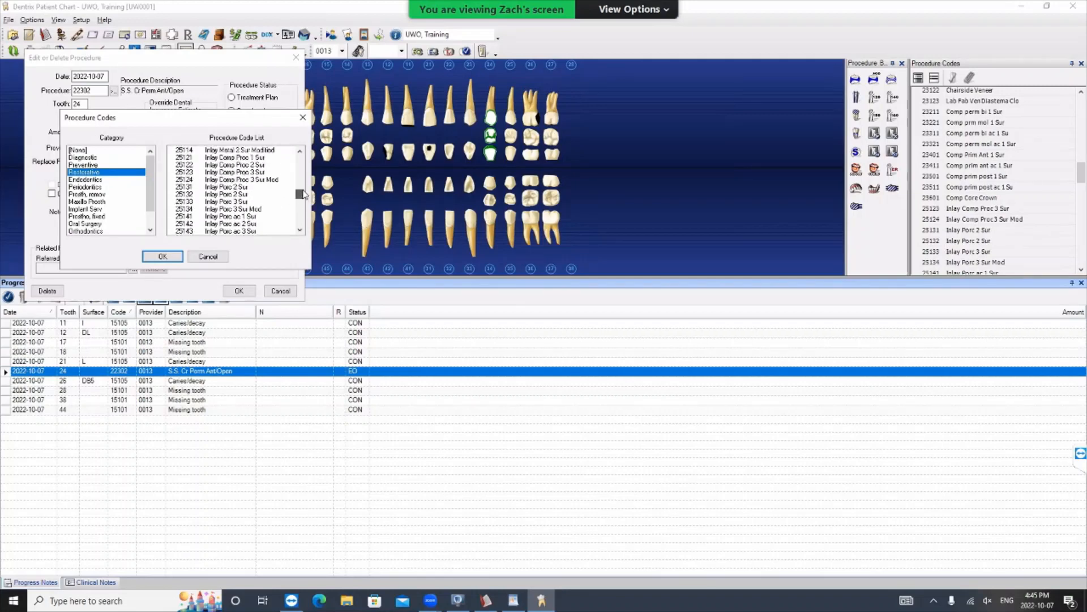
pyautogui.scroll(4, 252, 192)
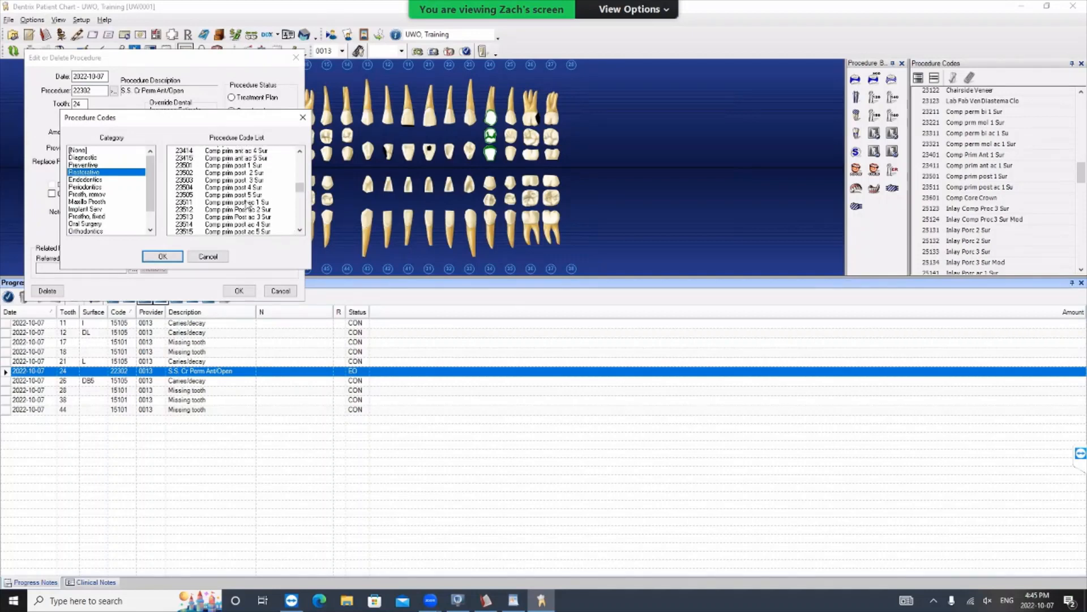
pyautogui.scroll(3, 256, 187)
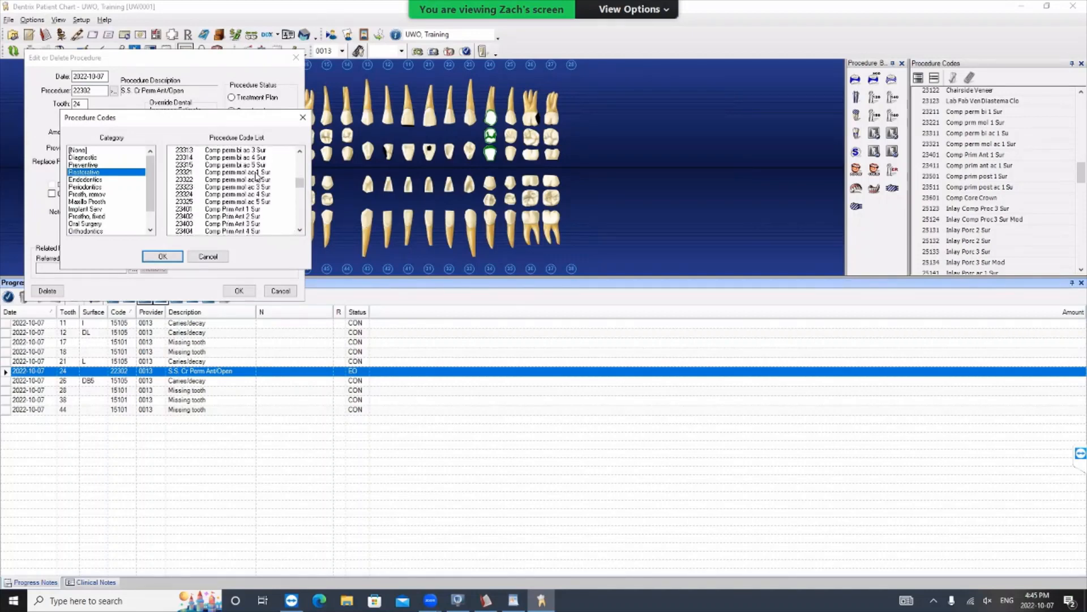
pyautogui.scroll(1, 250, 171)
pyautogui.click(255, 165)
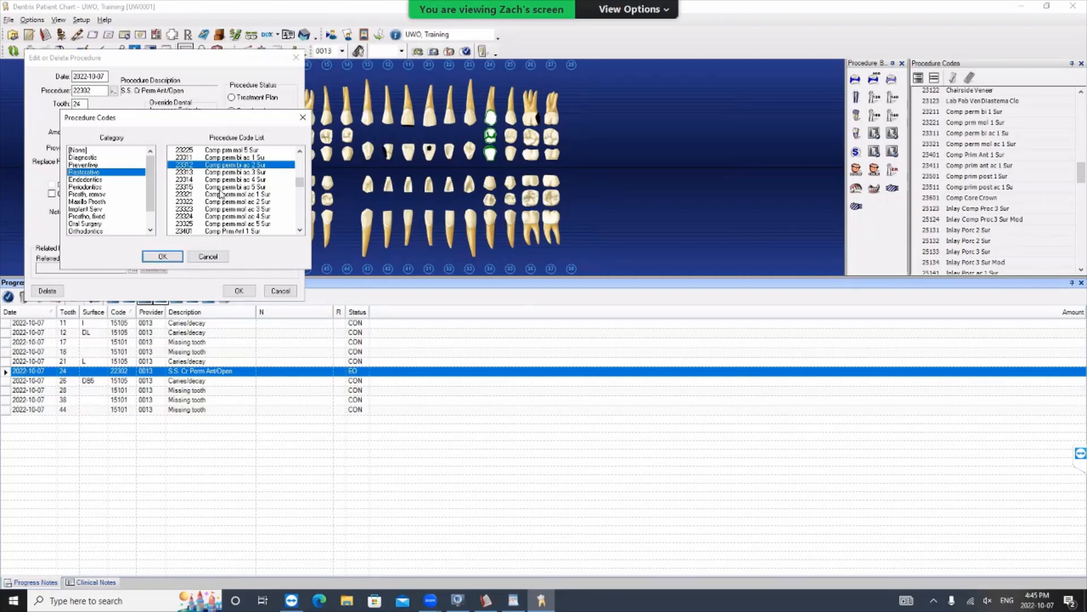
pyautogui.click(161, 256)
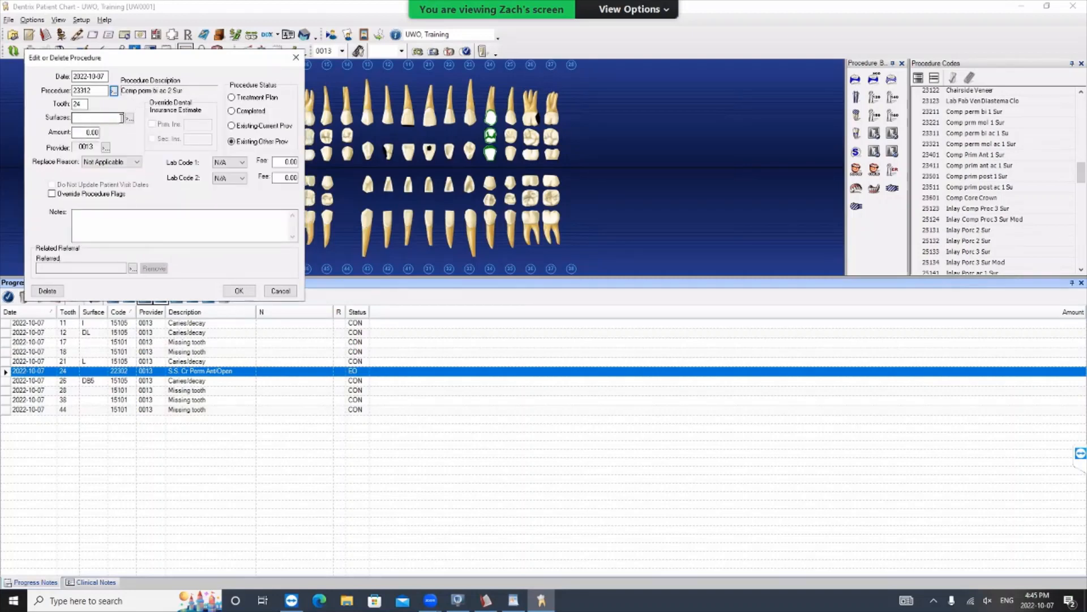
# - Set the tooth 24 procedure's surfaces to incisal/occlusal, distal and lingual, and save the edited procedure
pyautogui.click(130, 120)
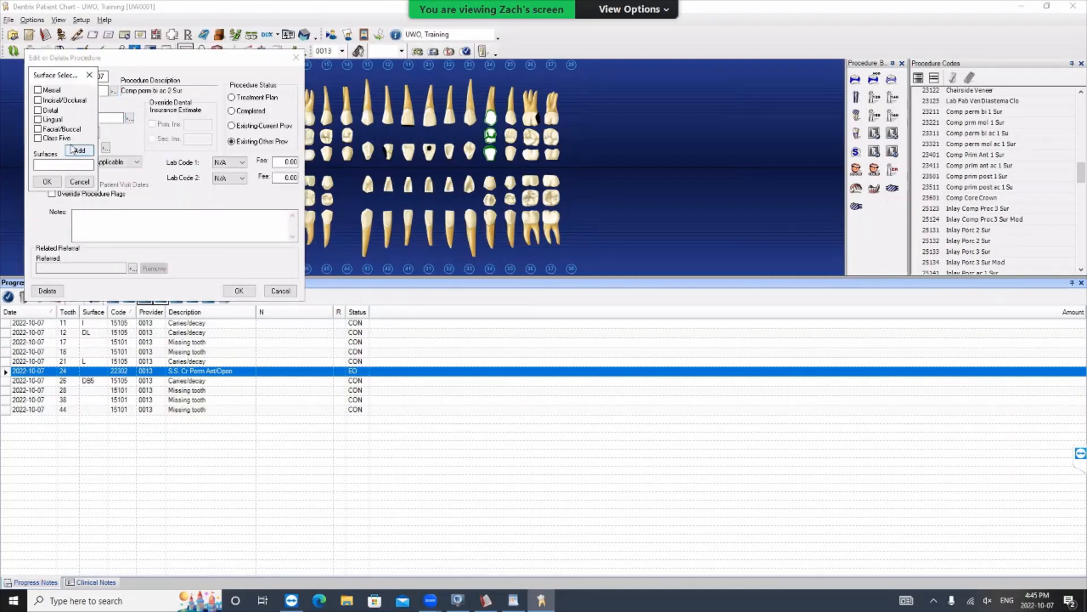
pyautogui.click(51, 110)
pyautogui.click(52, 100)
pyautogui.click(54, 119)
pyautogui.click(48, 181)
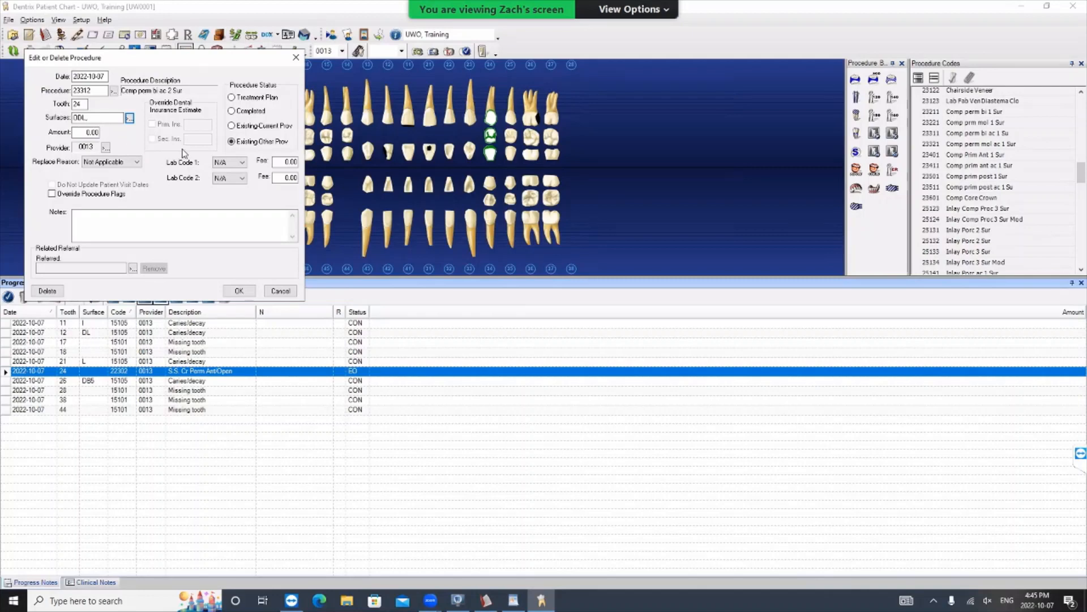
pyautogui.click(250, 291)
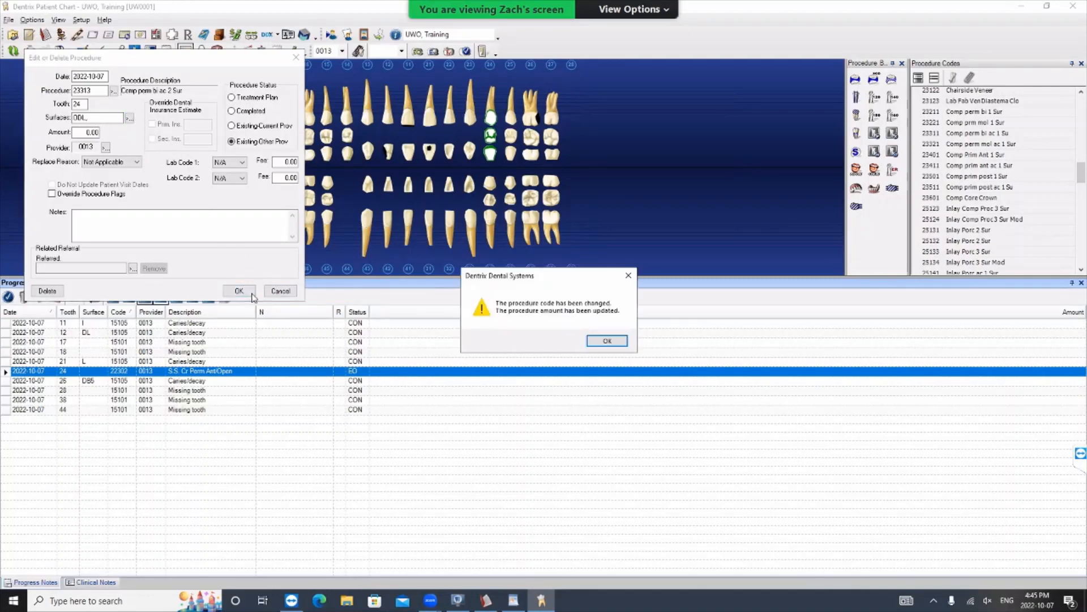
pyautogui.click(623, 342)
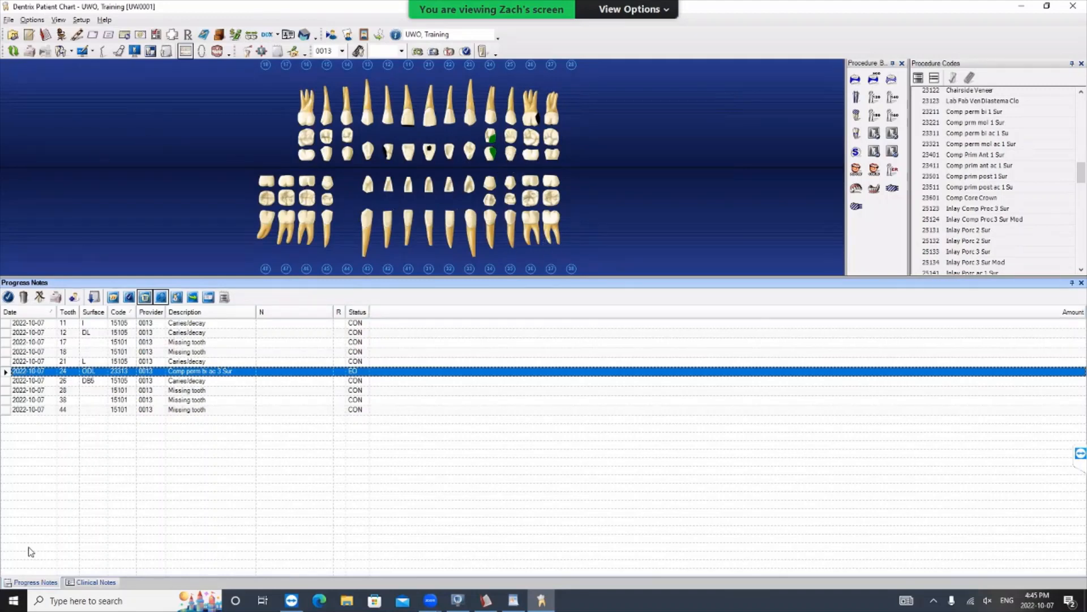
# - Bring up the clinical notes, and open the patient's health history
pyautogui.click(82, 583)
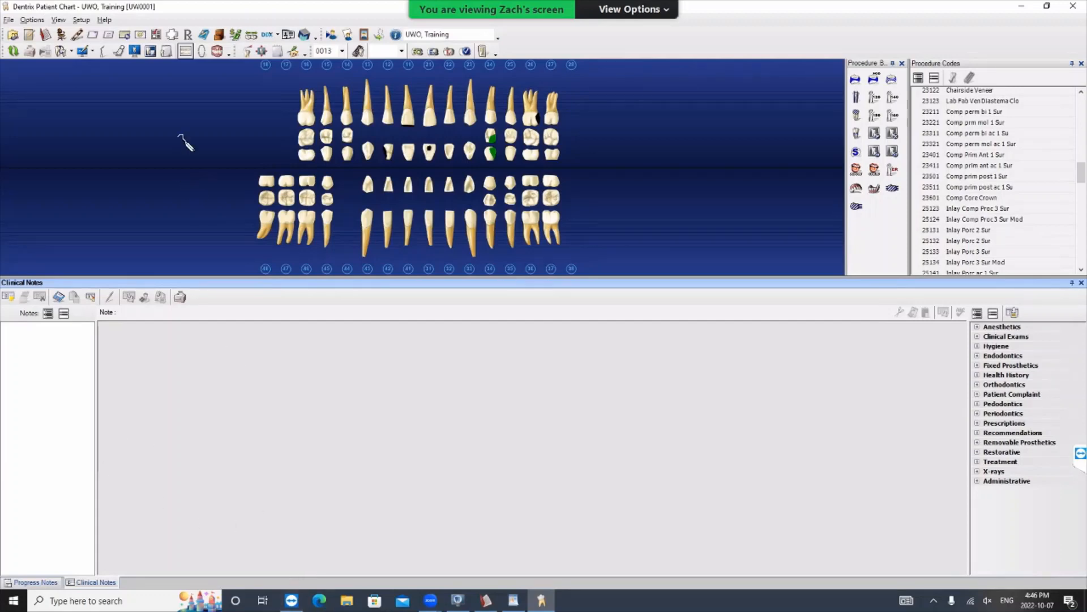
pyautogui.click(173, 35)
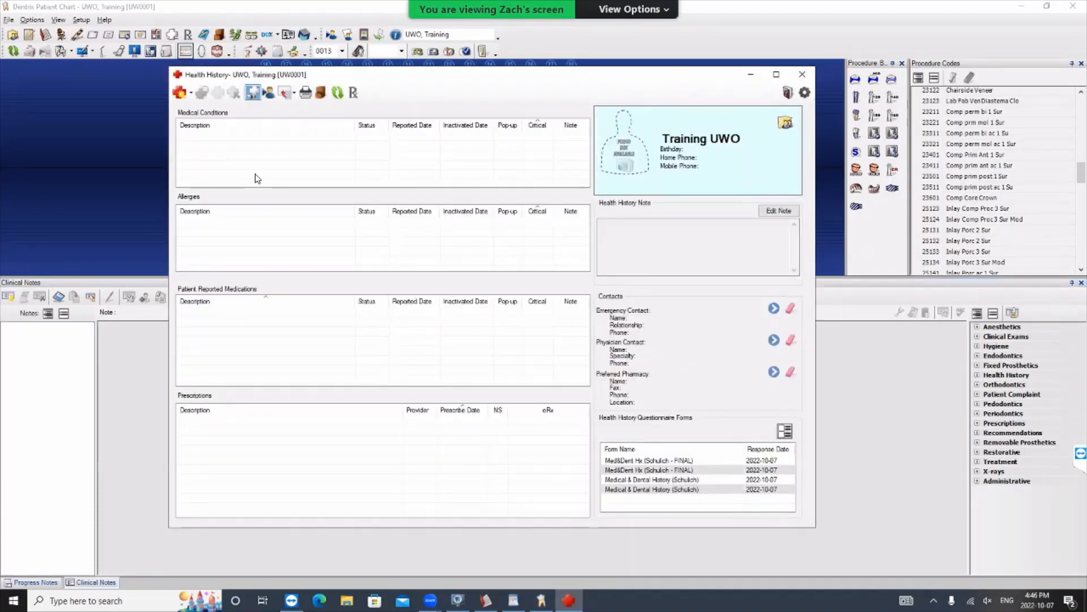
# - Start adding multiple health history entries, find penicillin, and add Allergy - Penicillin to the selected entries
pyautogui.click(191, 94)
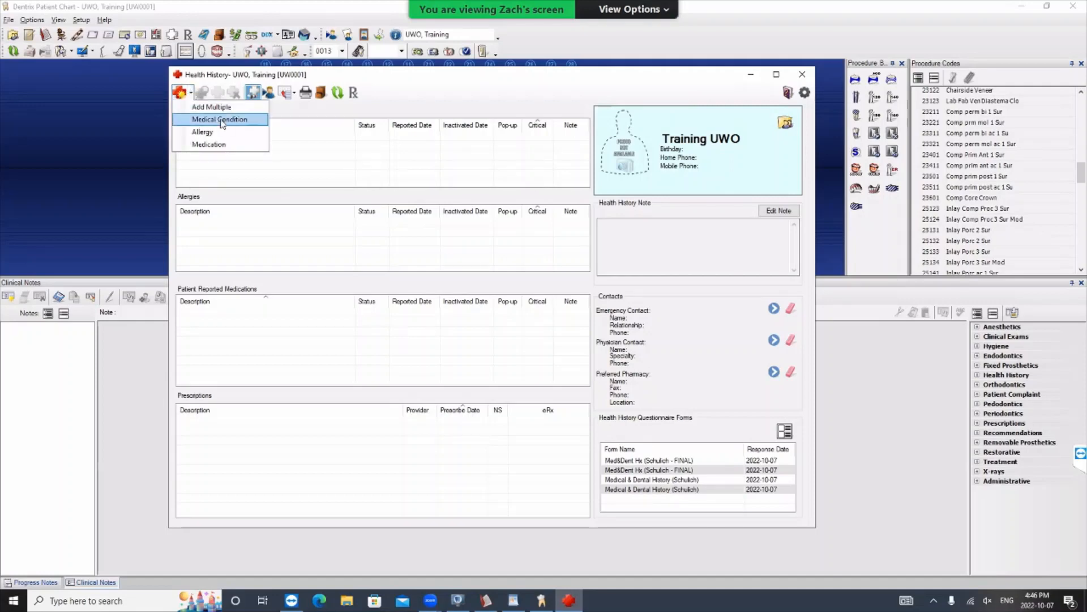
pyautogui.click(240, 109)
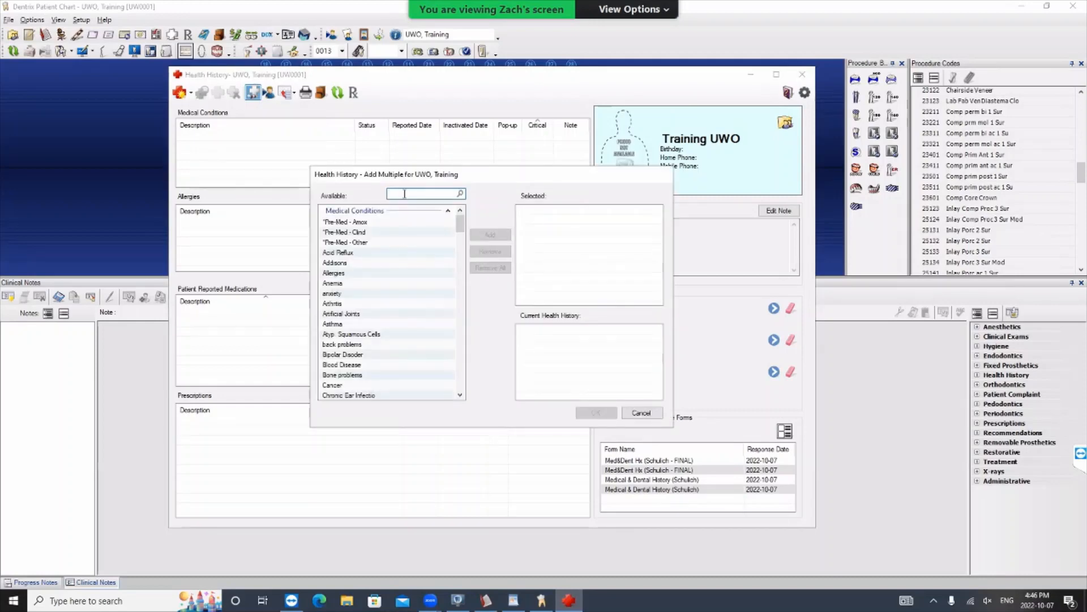
pyautogui.write('peni')
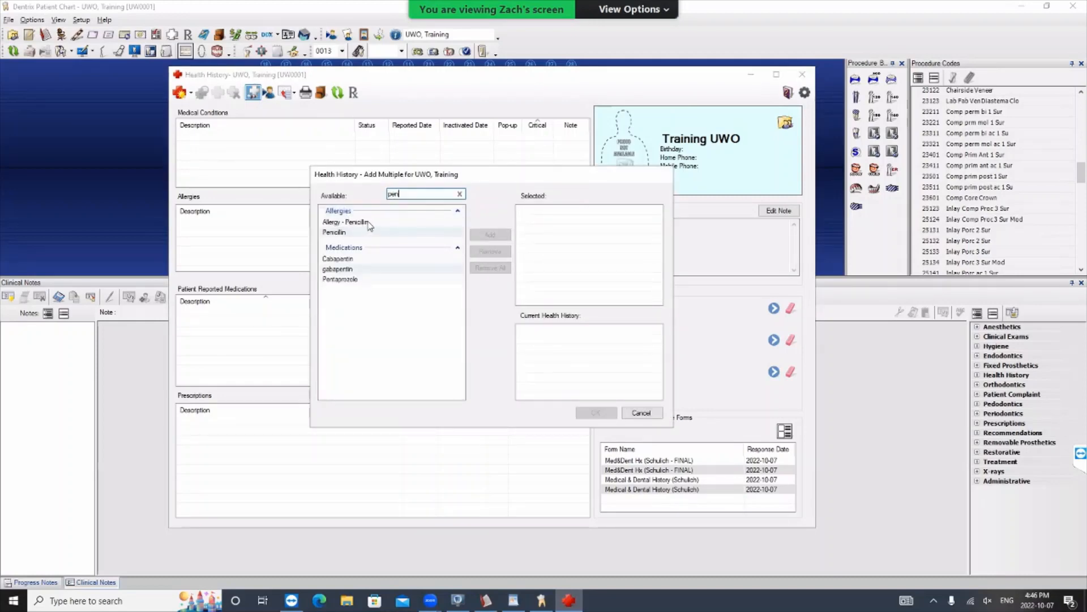
pyautogui.click(371, 224)
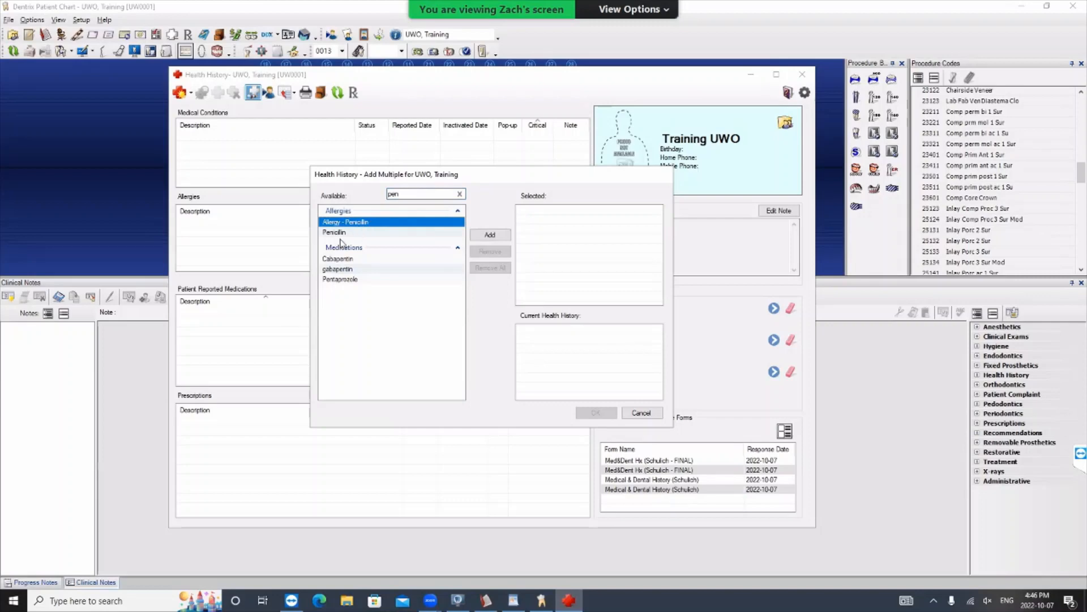
pyautogui.click(490, 235)
# - Try to find hypertension among the available health history entries by its name and abbreviation
pyautogui.moveTo(403, 194); pyautogui.dragTo(381, 193)
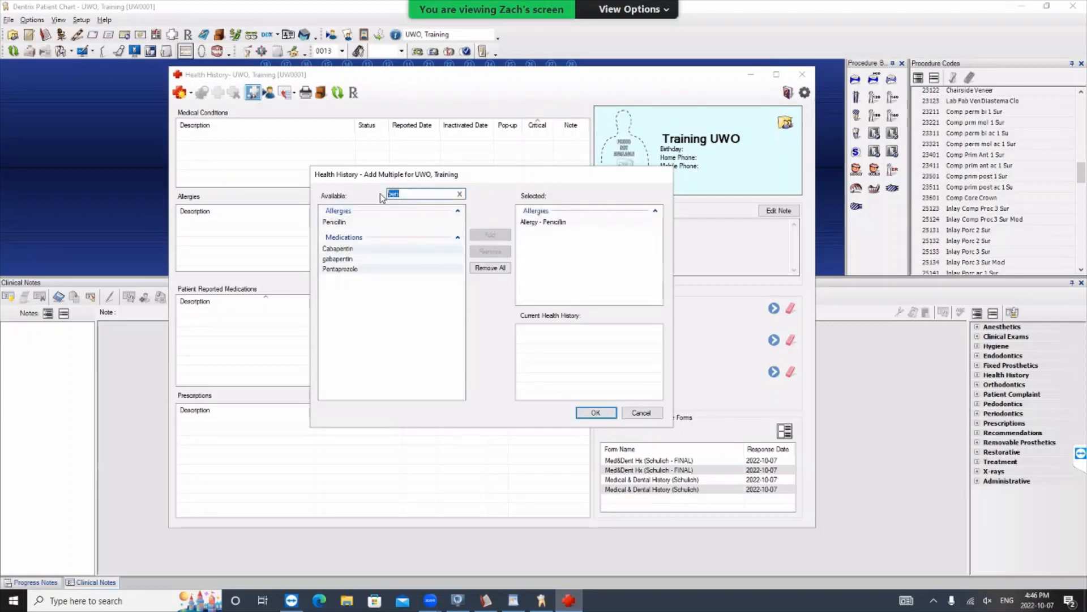
pyautogui.write('hypo')
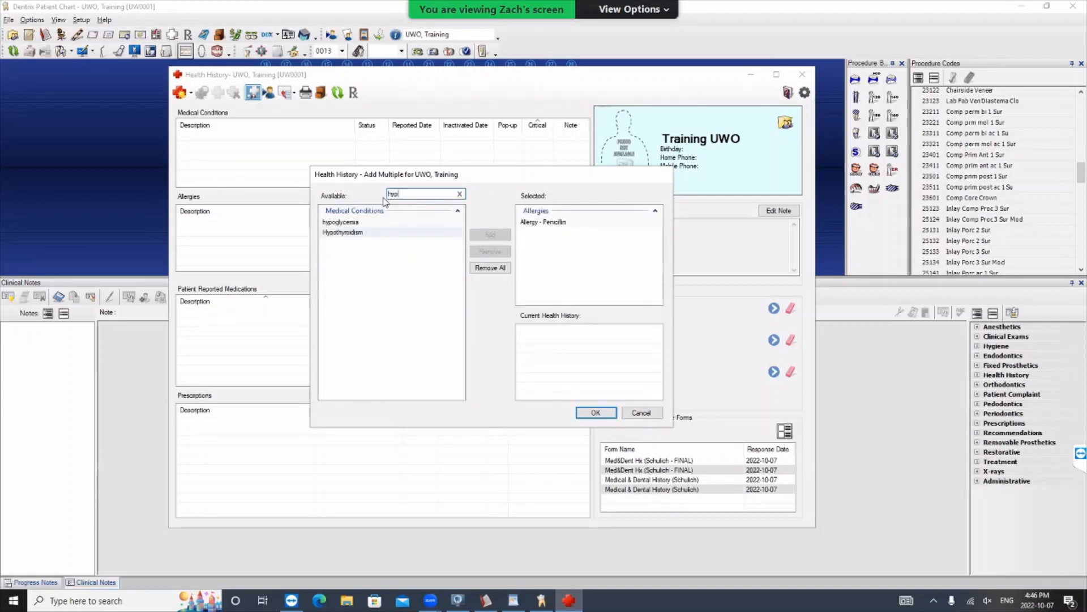
pyautogui.write('\\\\')
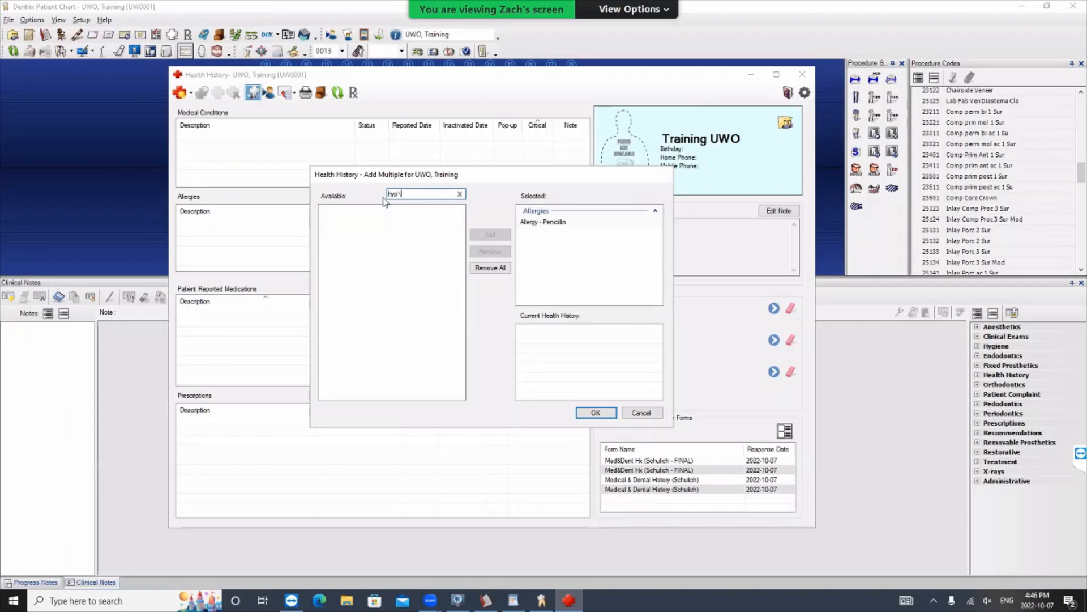
pyautogui.press('BackSpace')
pyautogui.press('BackSpace')
pyautogui.press('BackSpace')
pyautogui.press('BackSpace')
pyautogui.write('hy')
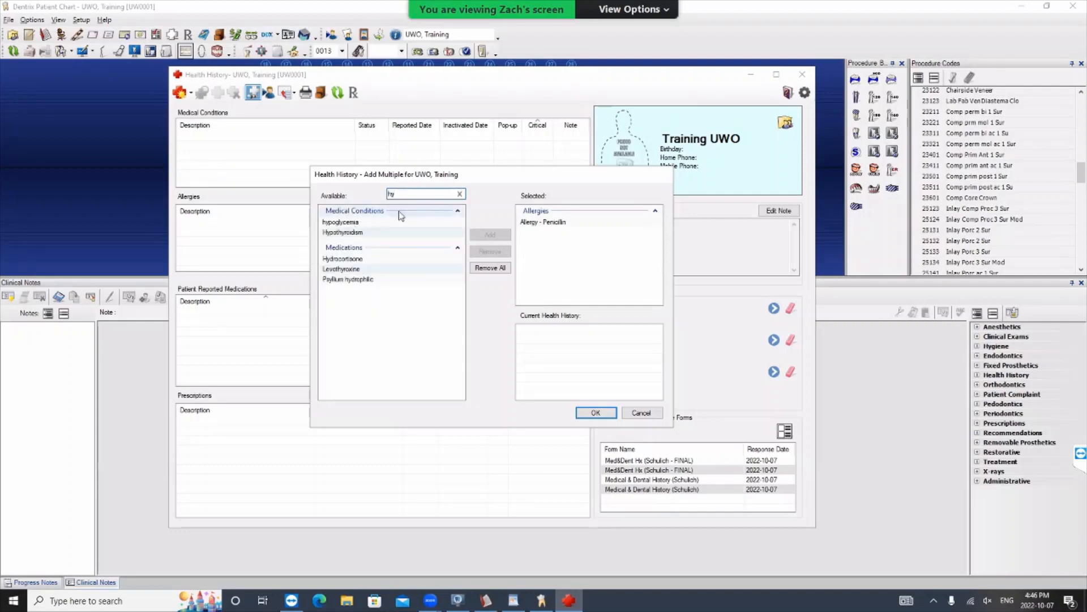
pyautogui.press('BackSpace')
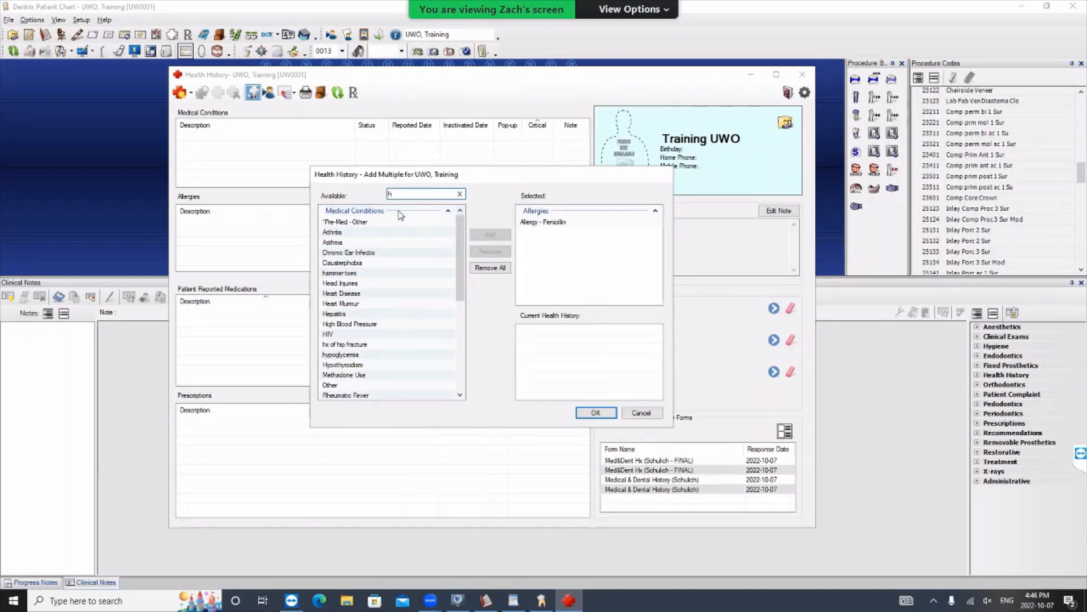
pyautogui.press('BackSpace')
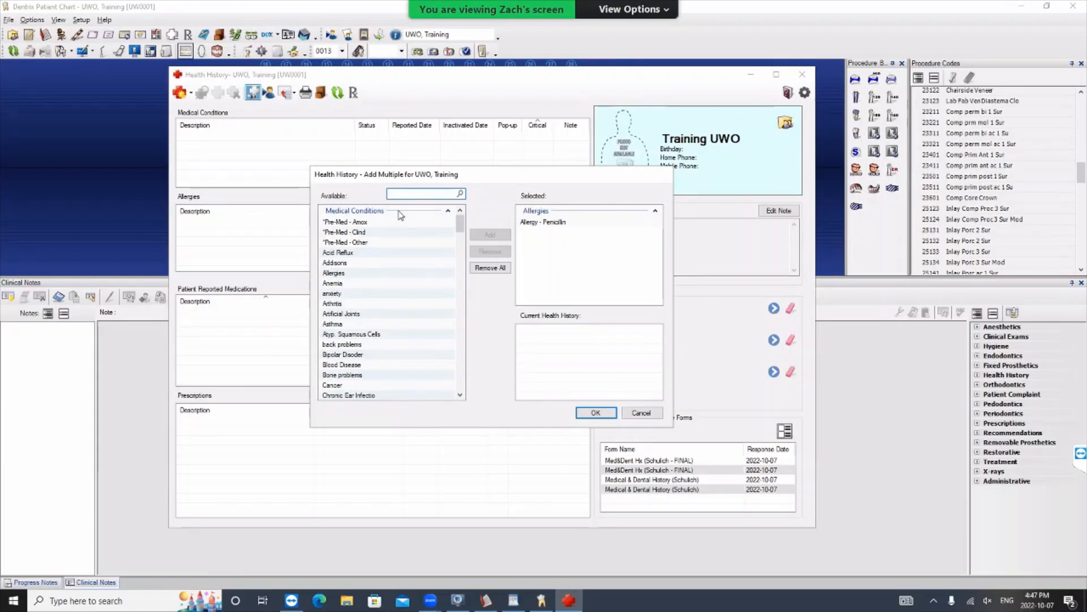
pyautogui.write('HPT')
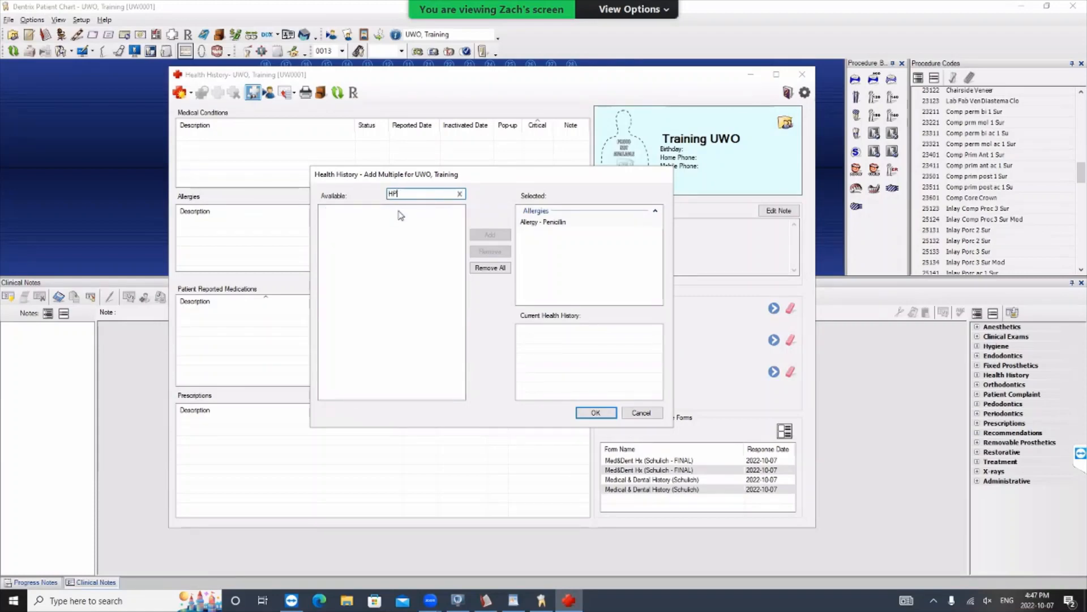
pyautogui.press('BackSpace')
pyautogui.write('TN')
pyautogui.press('BackSpace')
pyautogui.press('BackSpace')
pyautogui.press('BackSpace')
# - Search the available entries for "hi" and add the High Blood Pressure medical condition to the selected entries
pyautogui.write('h')
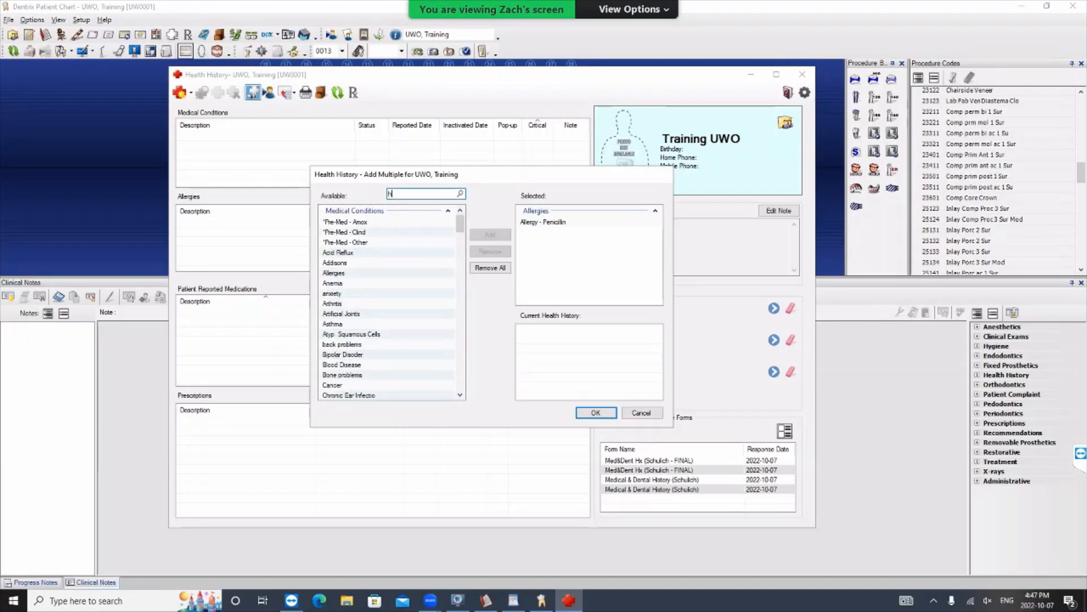
pyautogui.write('i')
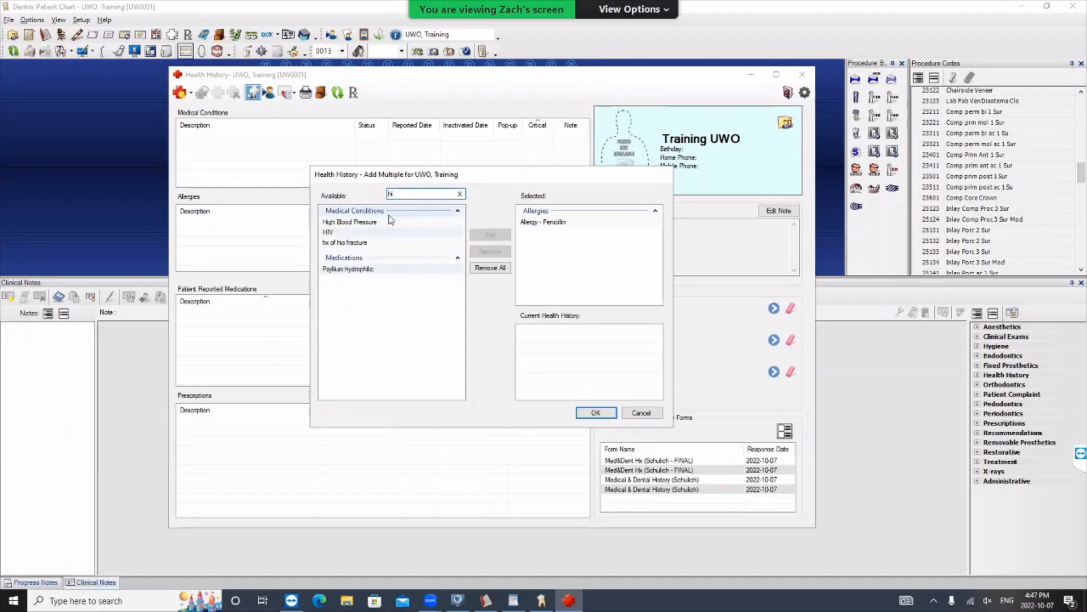
pyautogui.click(386, 222)
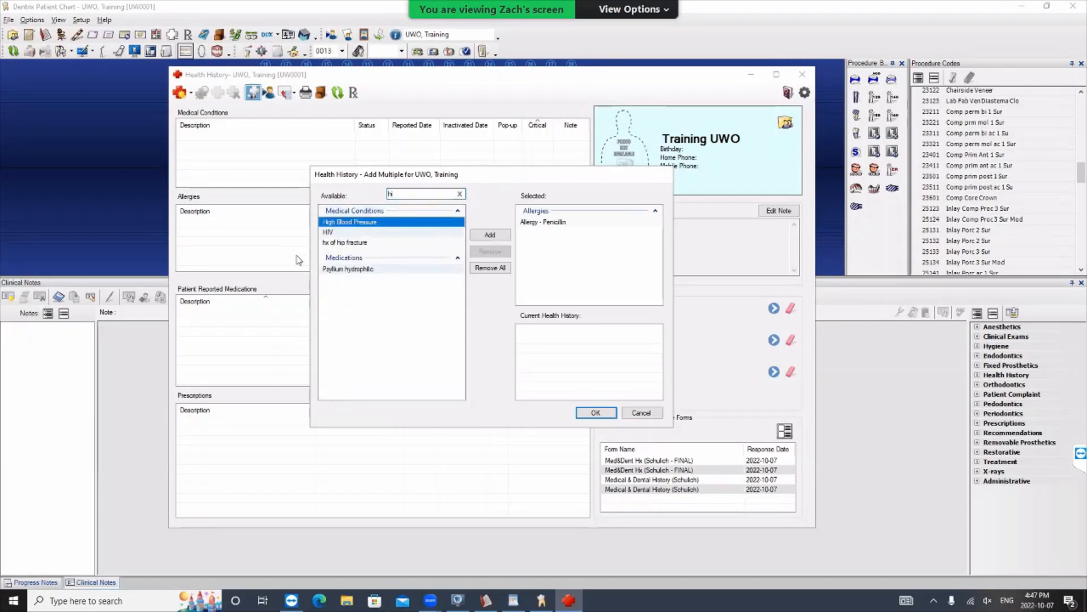
pyautogui.click(490, 234)
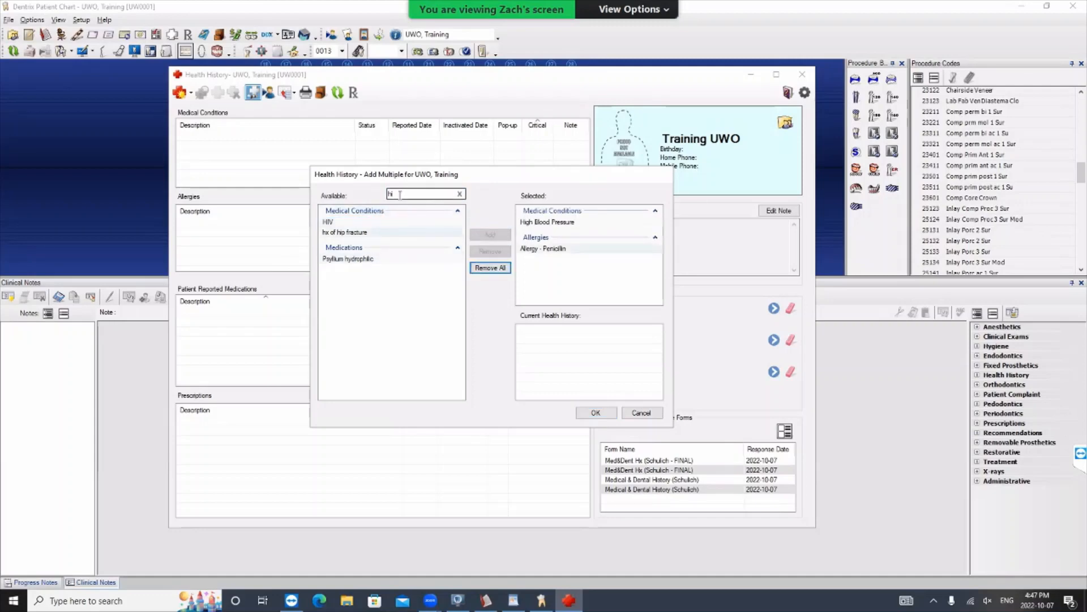
# - Search for "lev", add the medication Levothyroxine to the selected entries, and save them all to the patient's health history
pyautogui.click(413, 193)
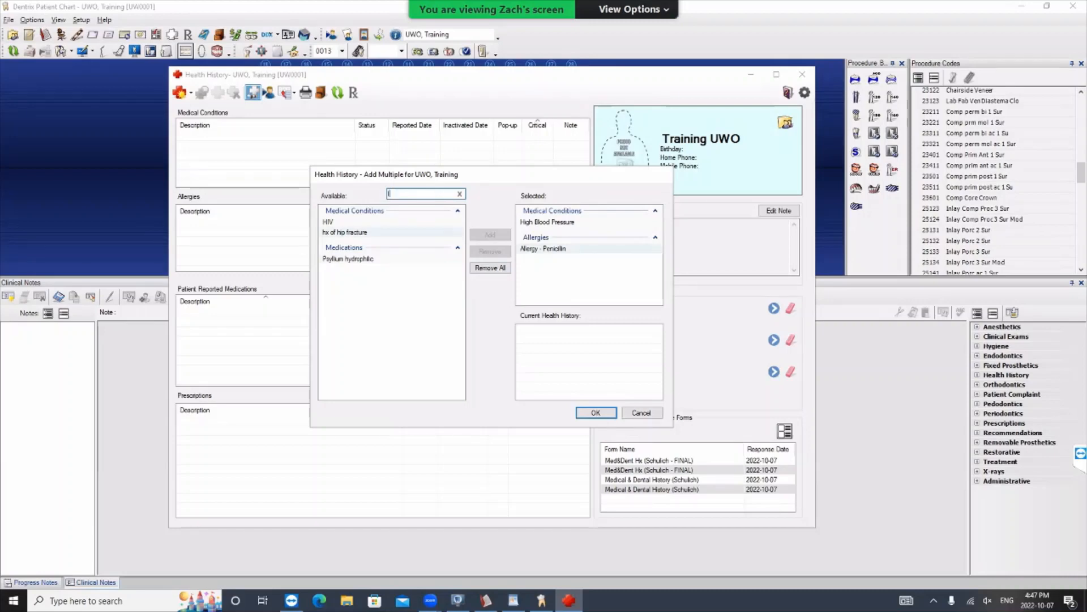
pyautogui.write('lev')
pyautogui.click(342, 222)
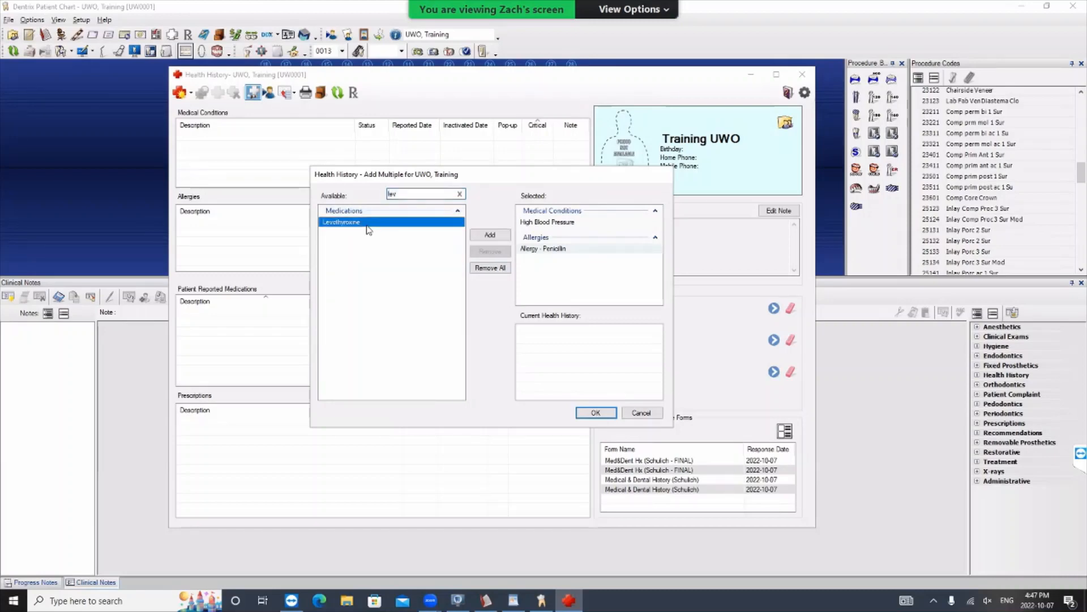
pyautogui.click(498, 238)
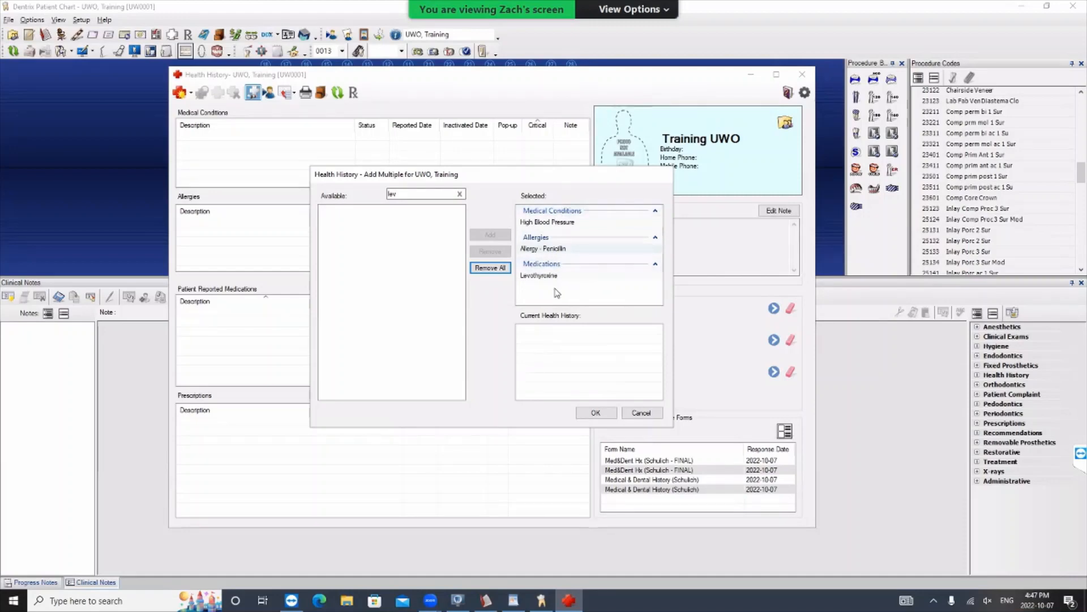
pyautogui.click(603, 416)
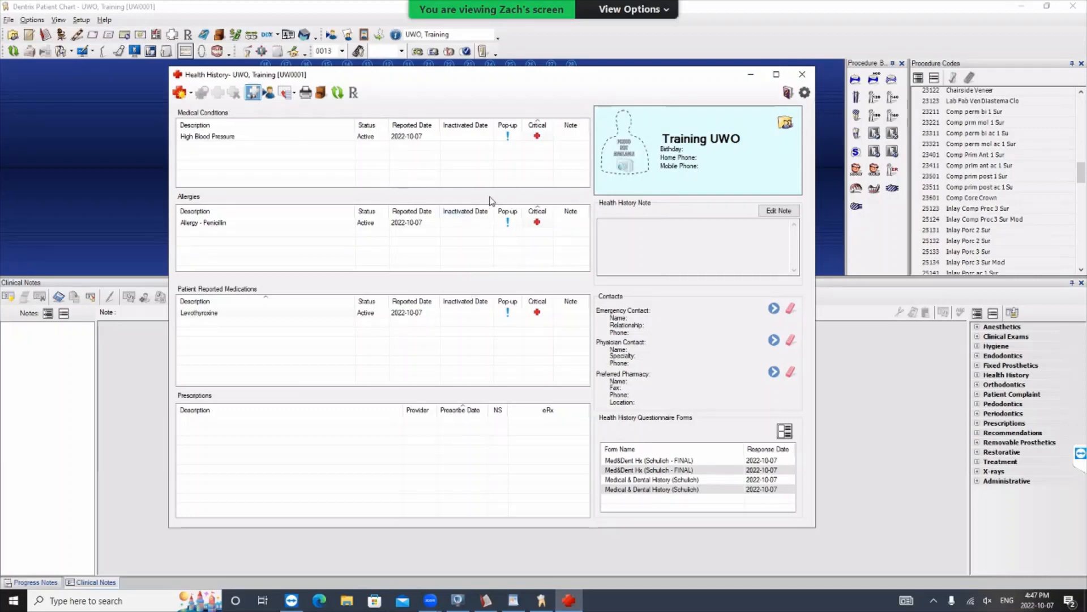
# - Open the health history setup and look through its medical conditions, allergies and medications lists
pyautogui.click(805, 93)
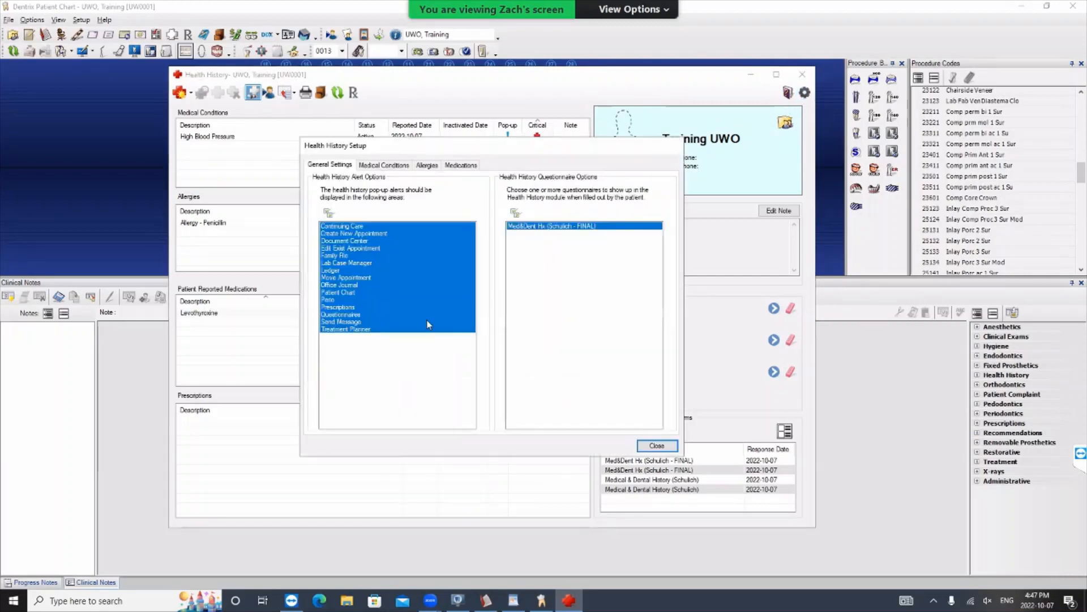
pyautogui.click(385, 164)
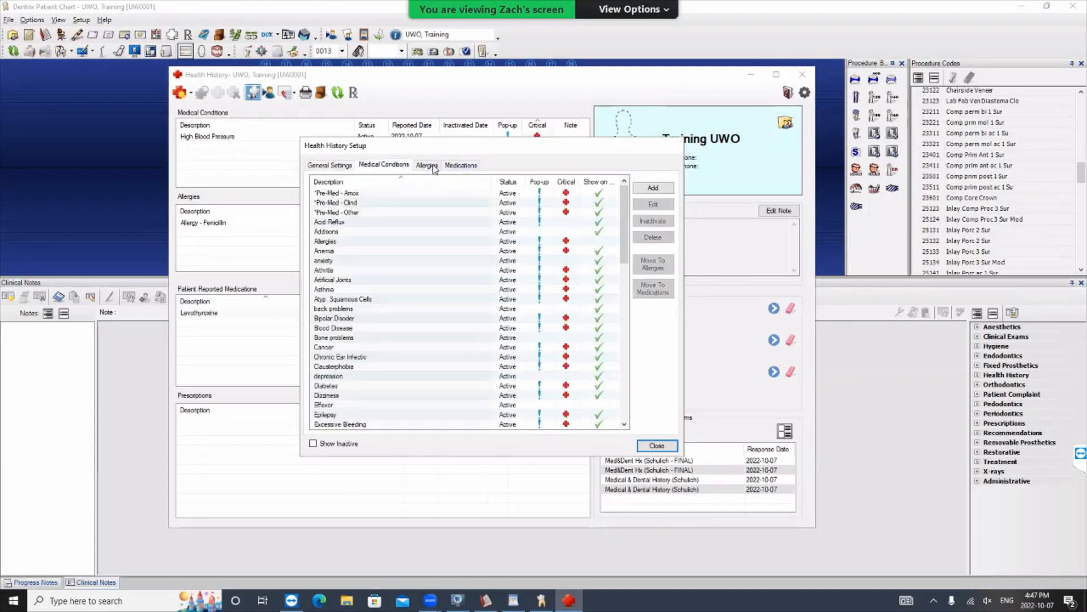
pyautogui.click(427, 165)
pyautogui.click(452, 165)
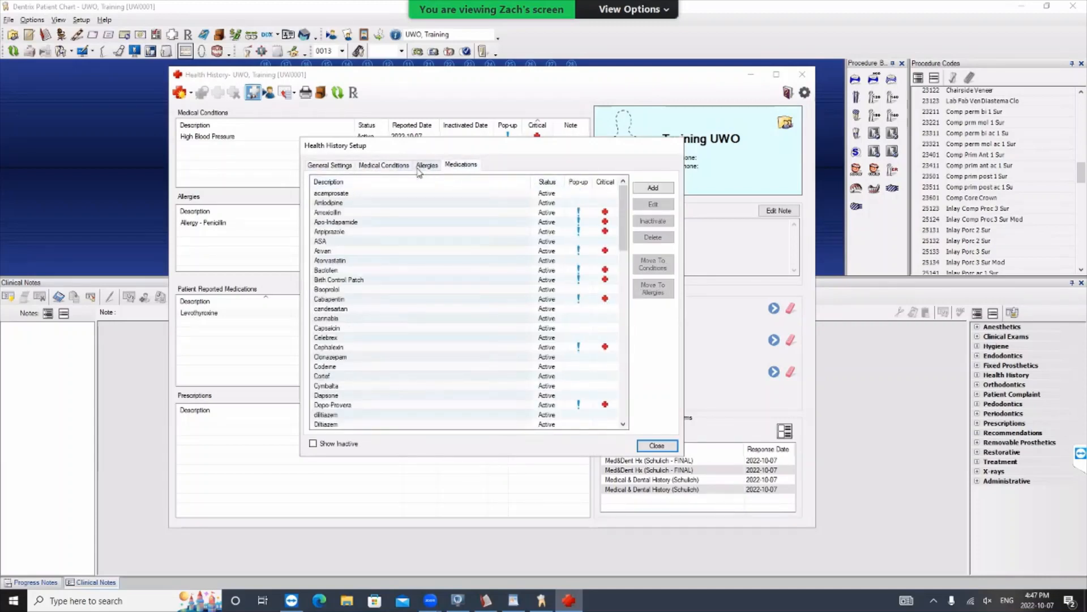
# - Add a new medical condition named hypertension to the setup list, without showing it in the patient questionnaire
pyautogui.click(393, 170)
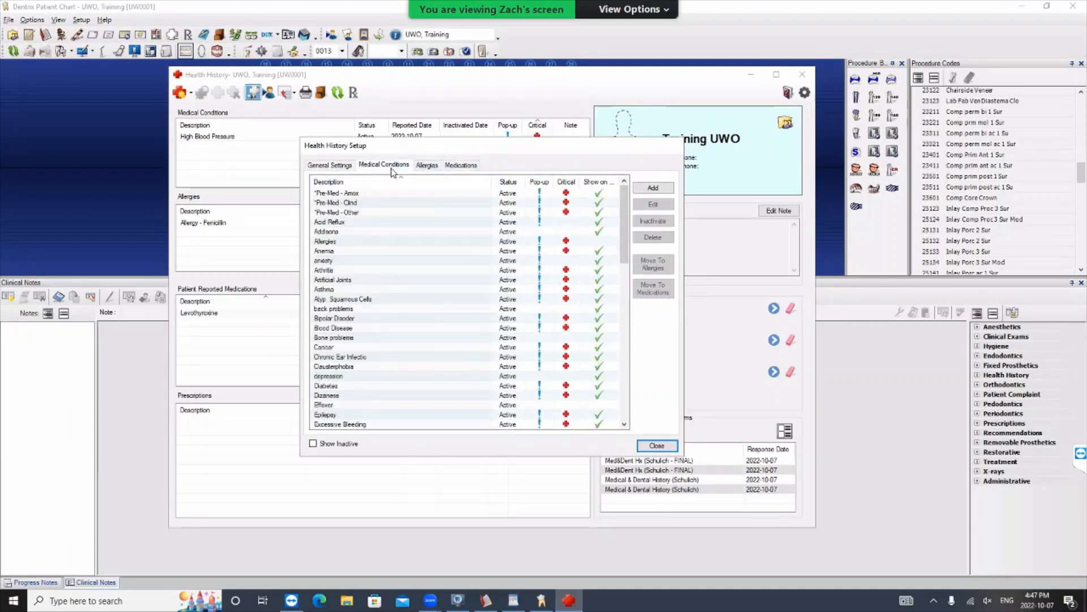
pyautogui.click(653, 187)
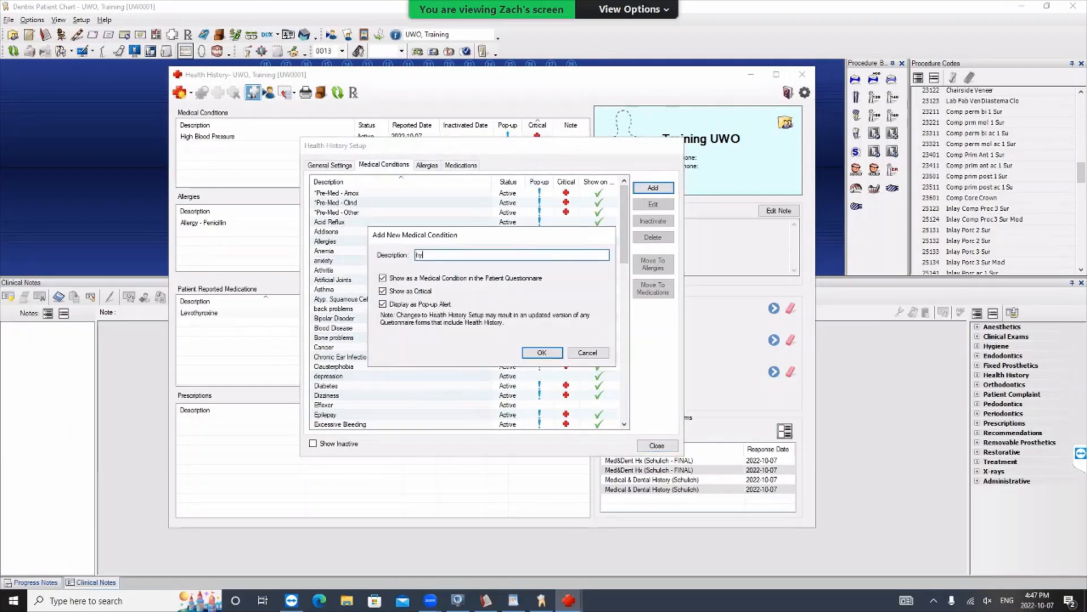
pyautogui.write('hypertension')
pyautogui.moveTo(452, 238); pyautogui.dragTo(610, 245)
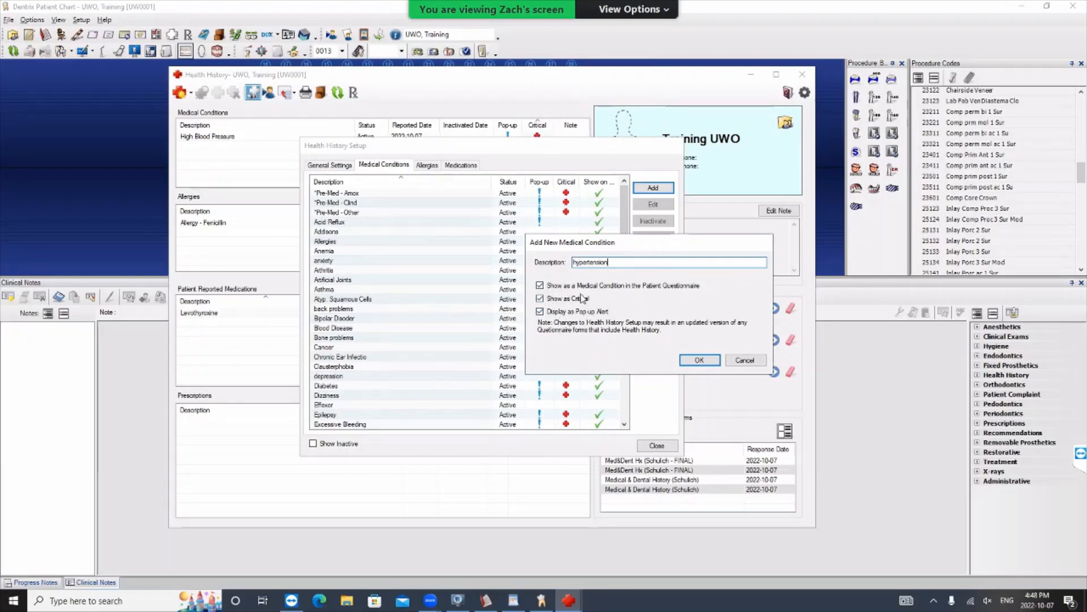
pyautogui.click(539, 286)
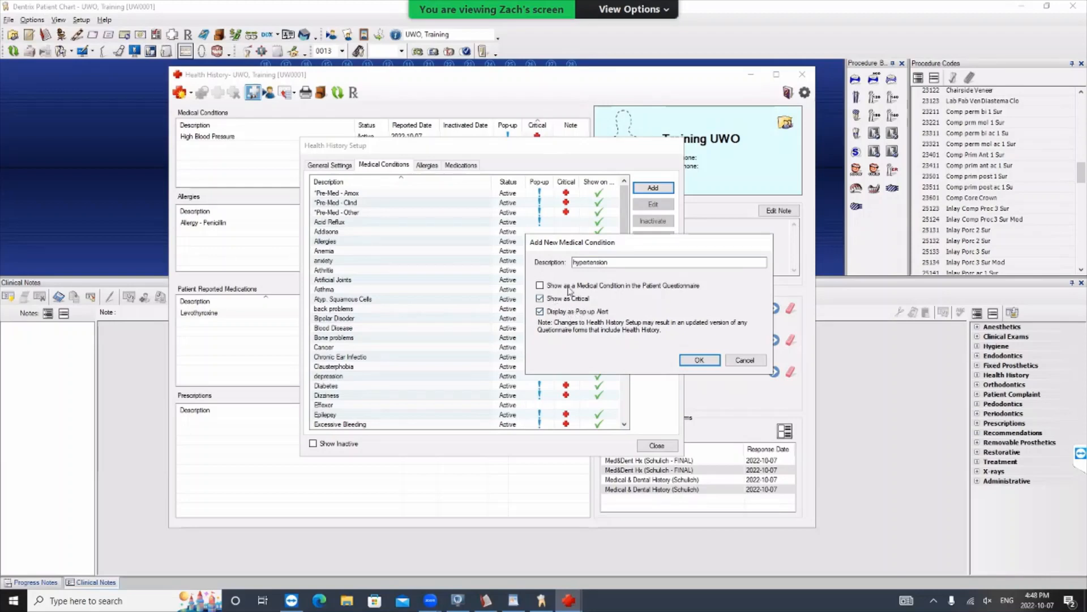
pyautogui.click(697, 361)
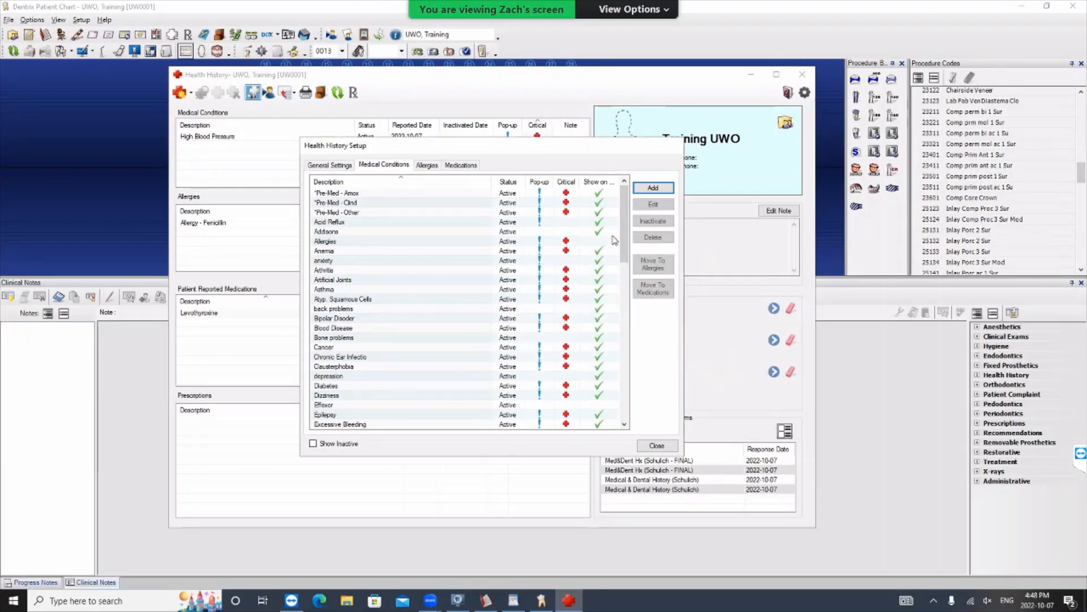
# - Delete the hypertension entry from the medical conditions list in the health history setup
pyautogui.moveTo(624, 221); pyautogui.dragTo(641, 281)
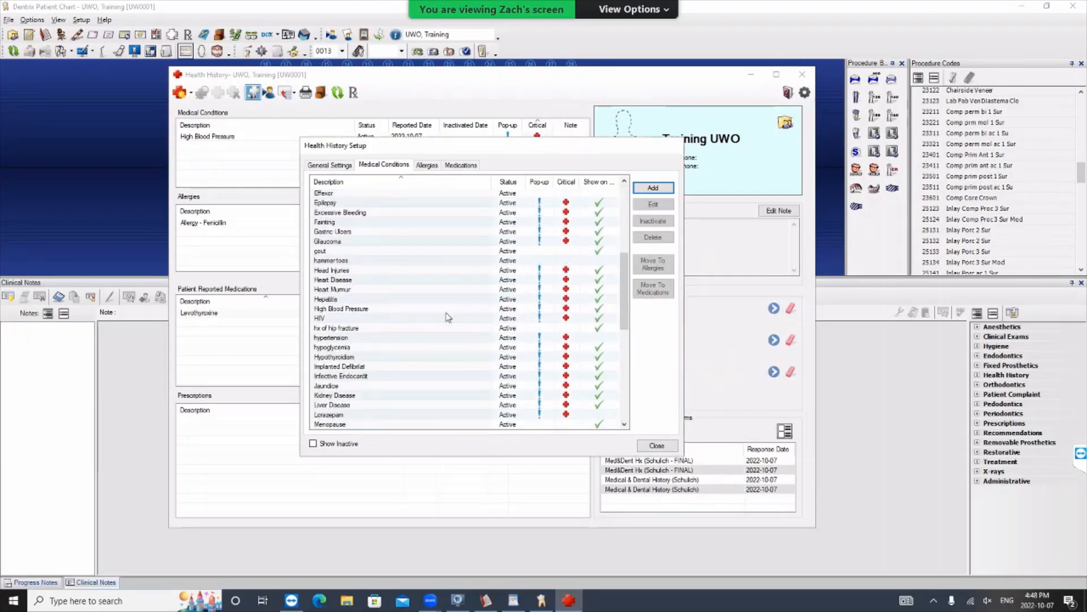
pyautogui.click(349, 340)
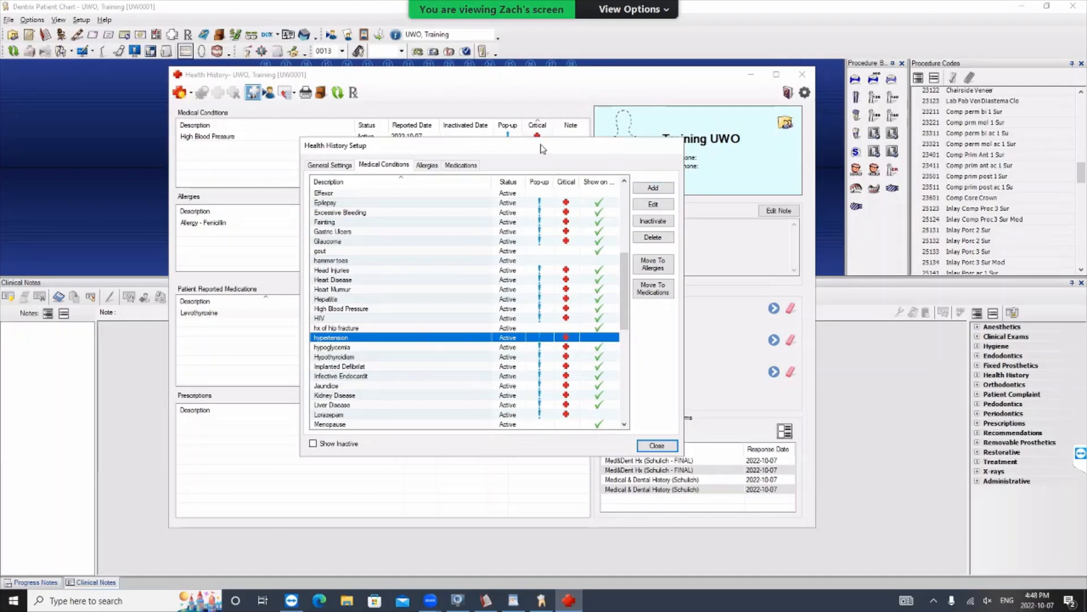
pyautogui.moveTo(542, 146); pyautogui.dragTo(614, 174)
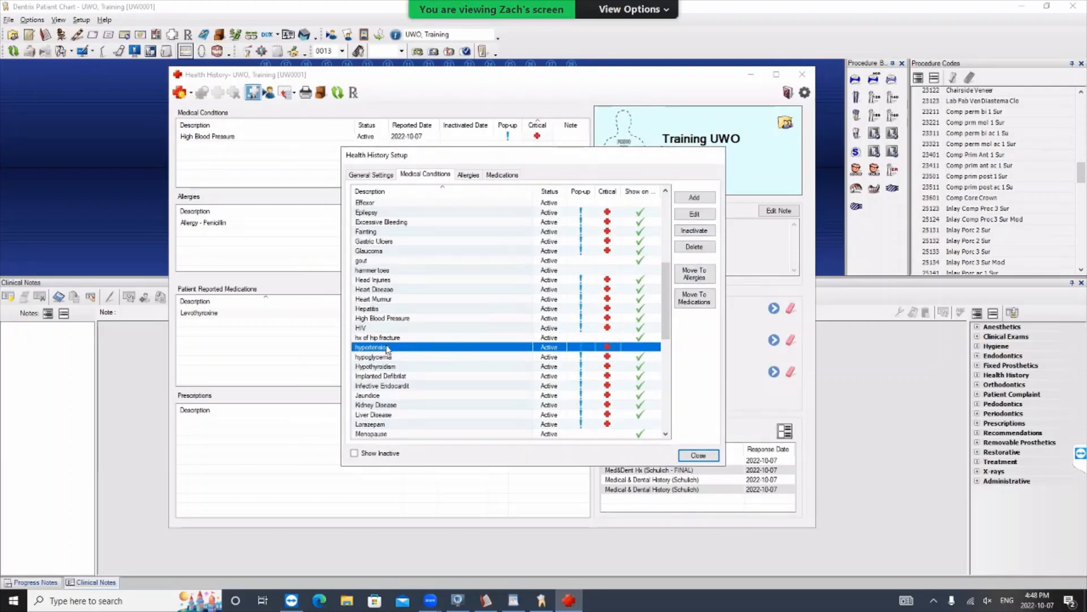
pyautogui.click(702, 247)
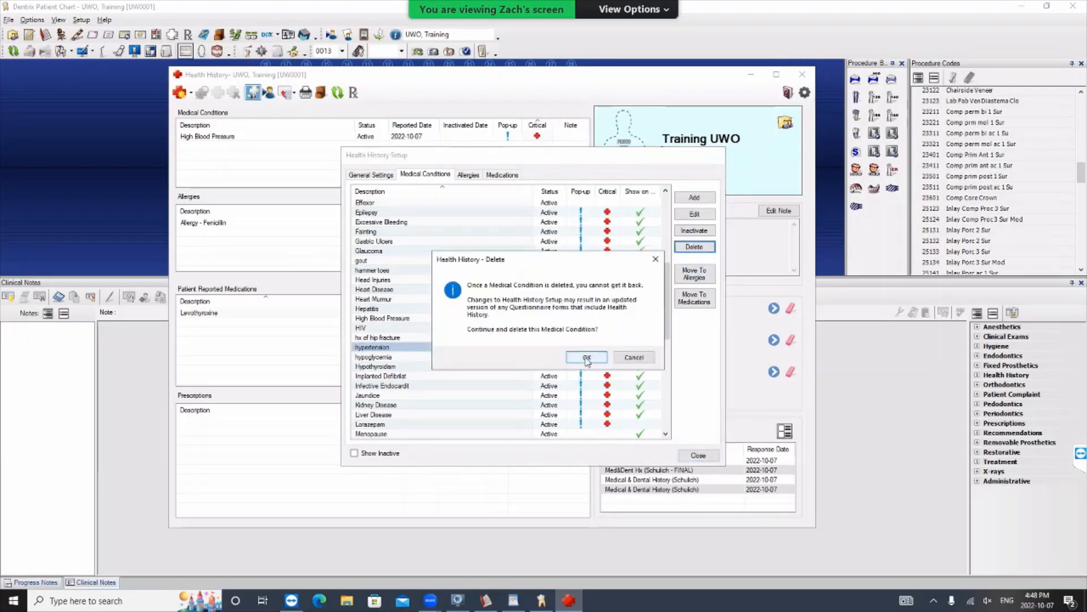
pyautogui.click(587, 358)
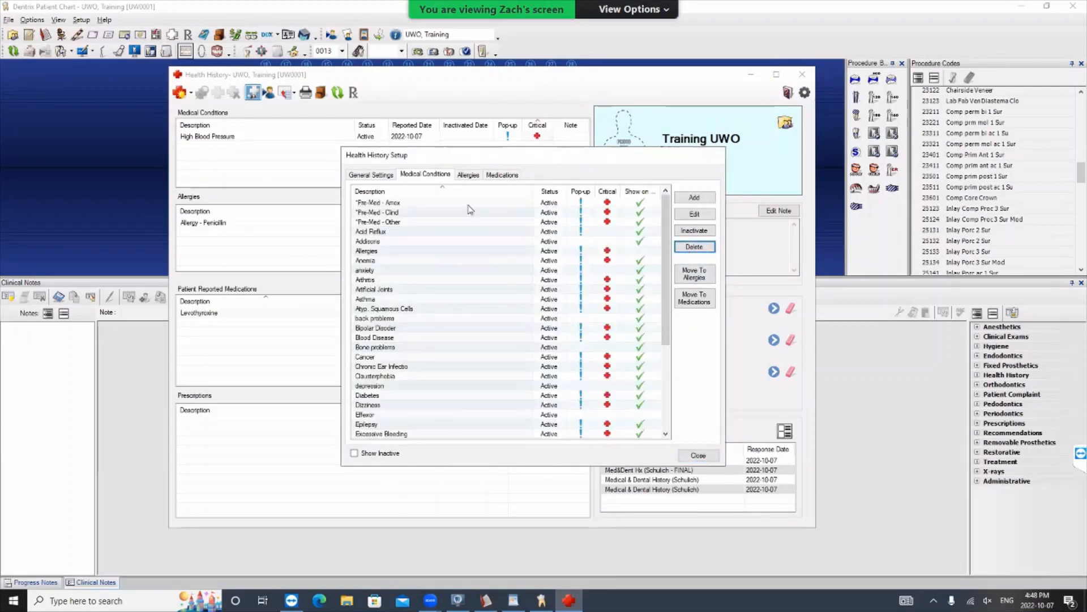
# - Close the health history setup and the patient's health history, returning to the patient chart
pyautogui.click(369, 232)
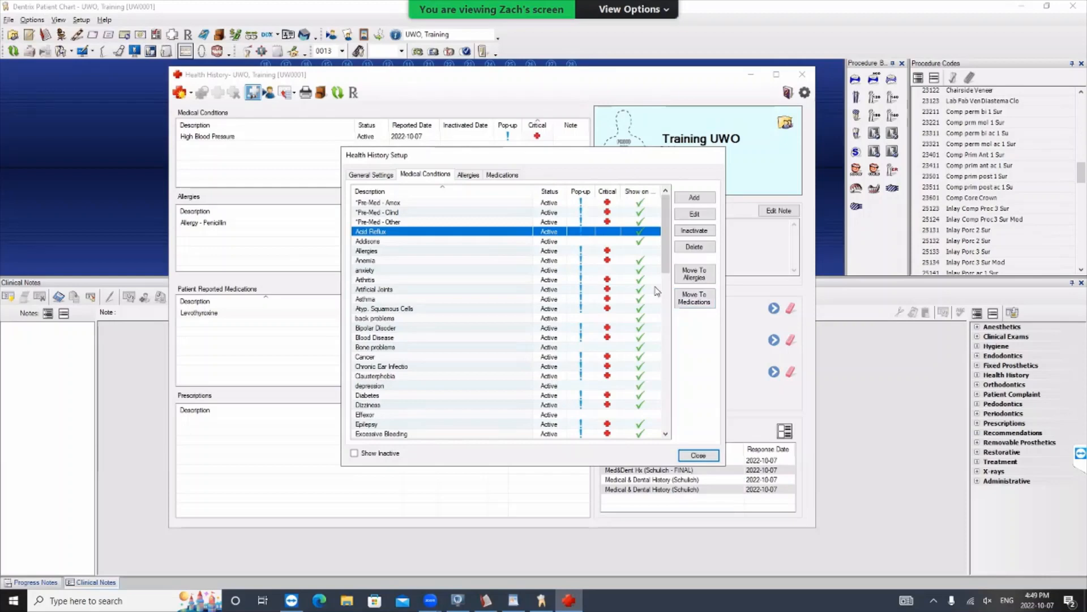
pyautogui.click(700, 456)
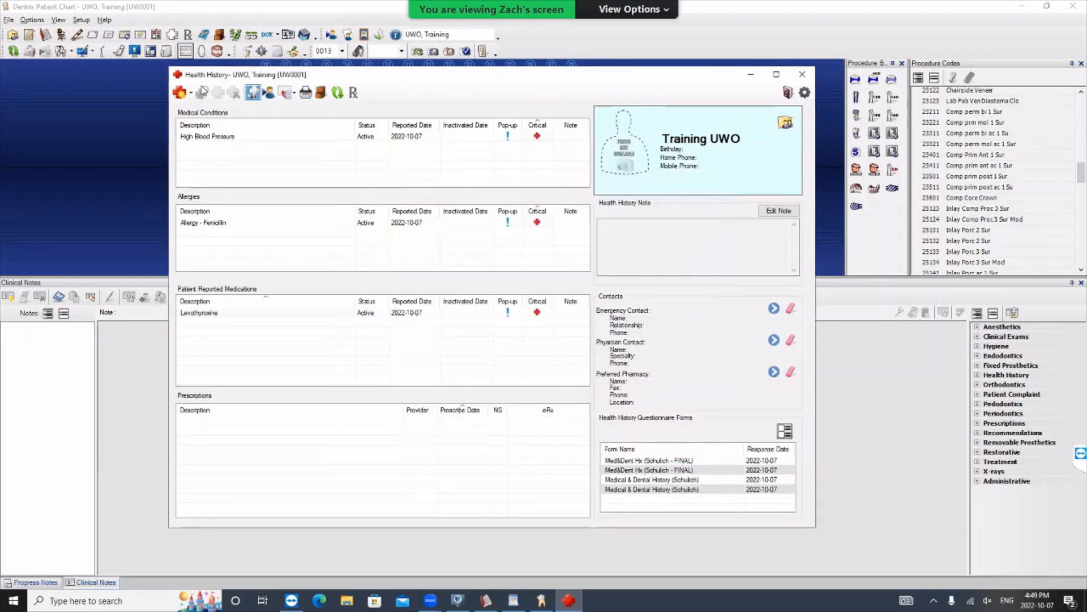
pyautogui.click(804, 74)
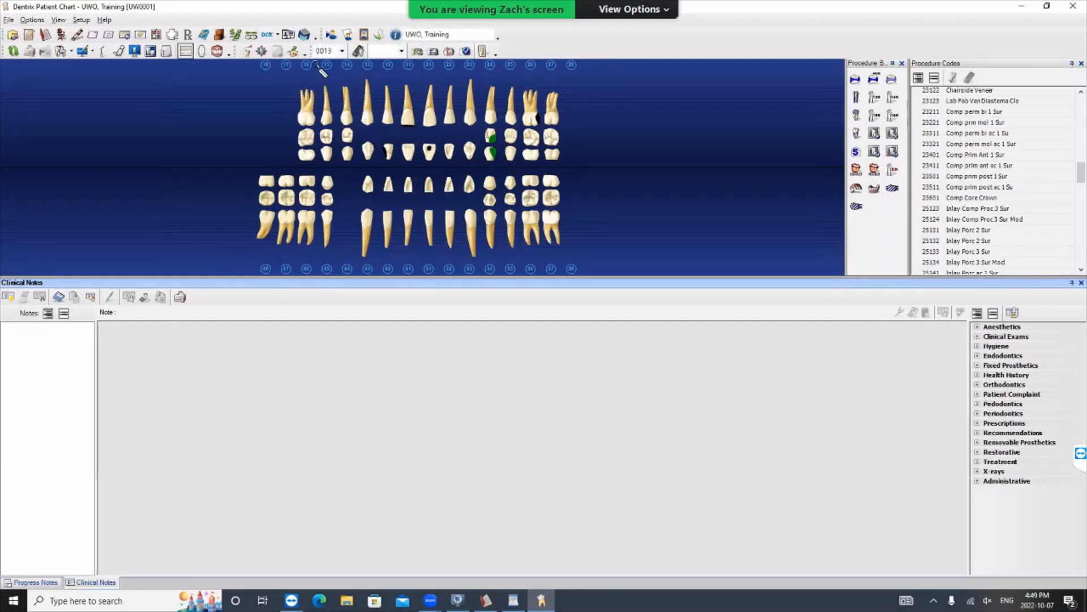
# - Set the chart's current provider to 0013 in the provider list
pyautogui.click(342, 52)
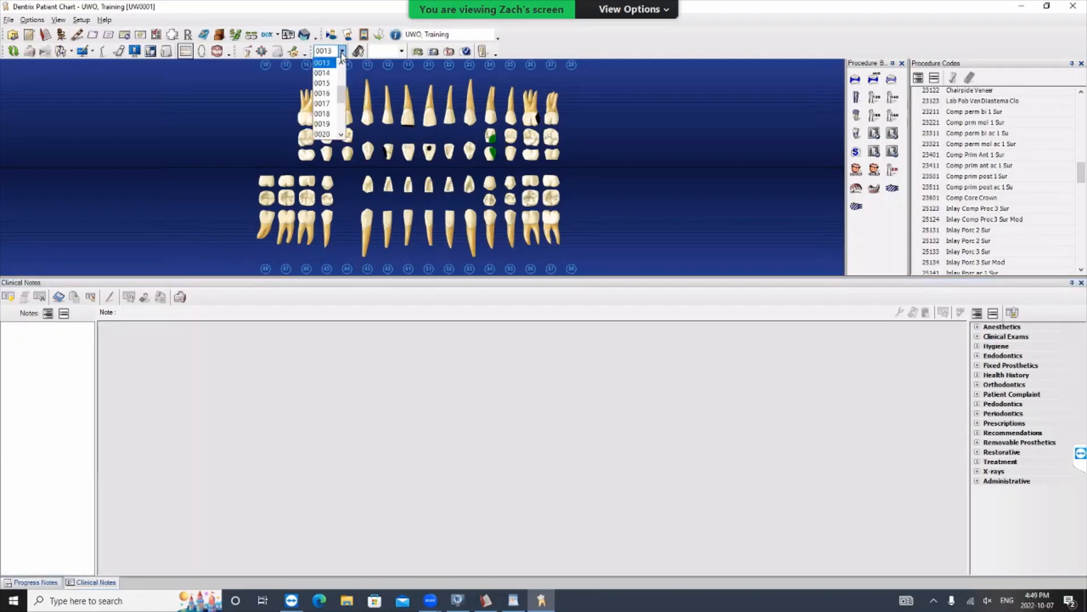
pyautogui.moveTo(343, 97); pyautogui.dragTo(349, 96)
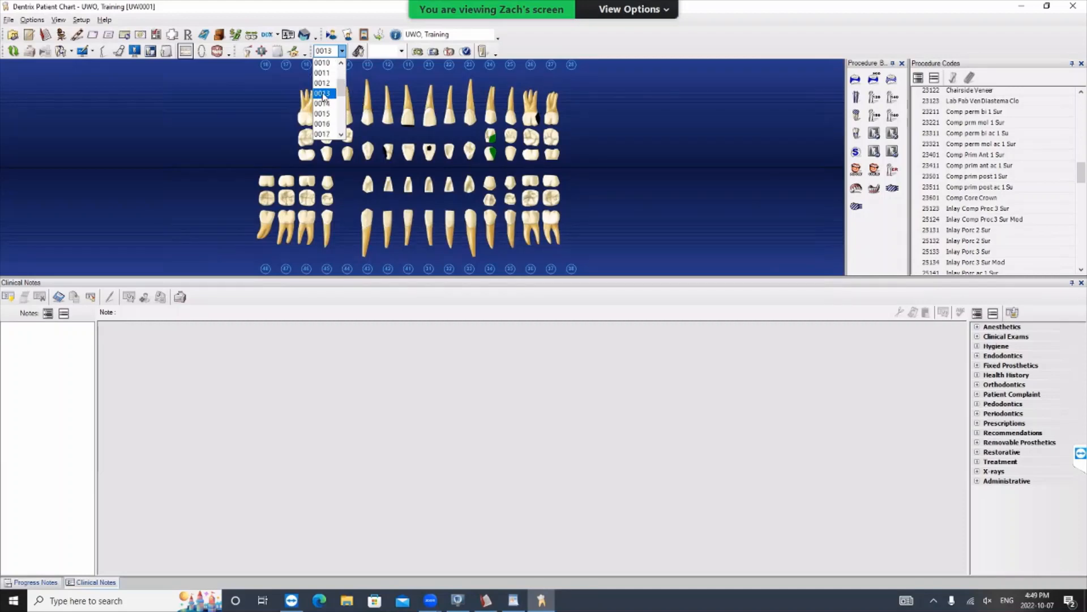
pyautogui.click(327, 96)
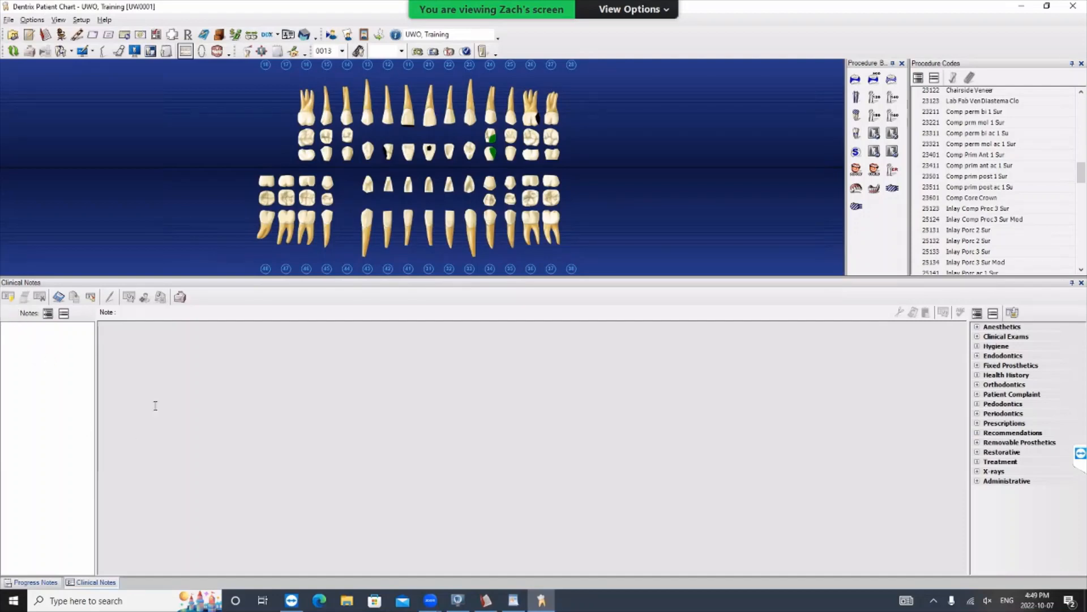
# - Create a new clinical note with the lines "TODAY:", "XRAYS:" and "NV:", followed below by "pt arrived"
pyautogui.click(7, 298)
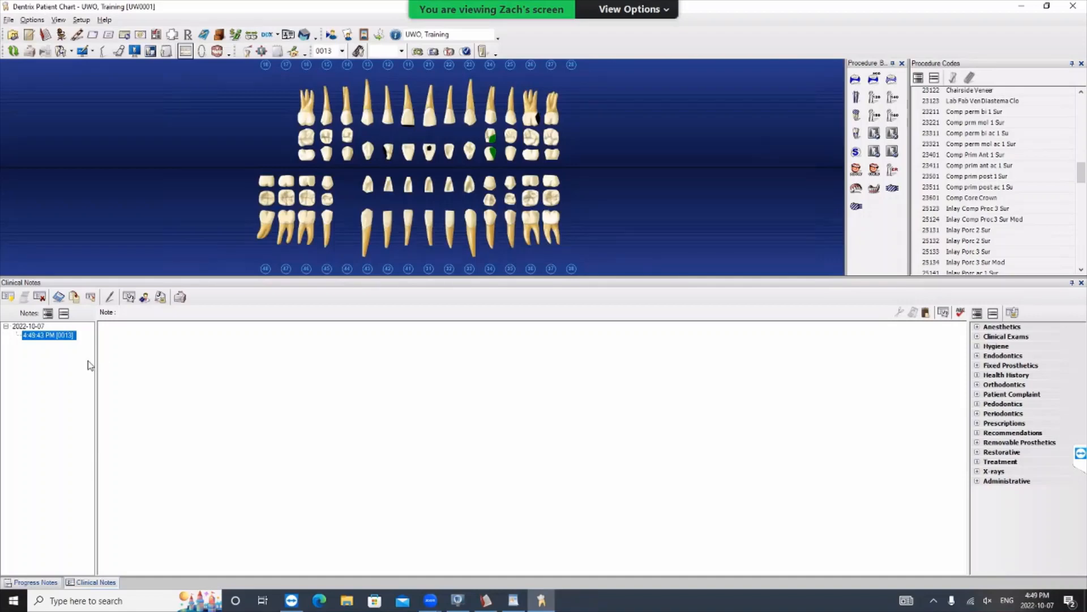
pyautogui.click(125, 349)
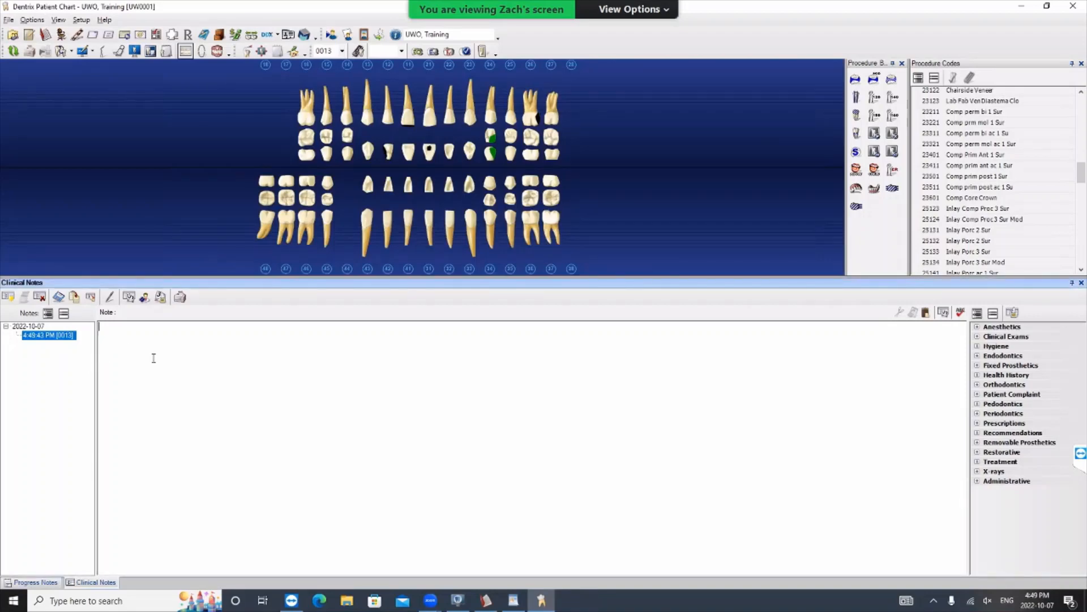
pyautogui.write('TODAY: ')
pyautogui.write('XRAYS: NV:   ')
pyautogui.write('pt arrived')
# - Expand the Anesthetics, Hygiene and Fixed Prosthetics categories to look through their clinical note templates
pyautogui.click(977, 327)
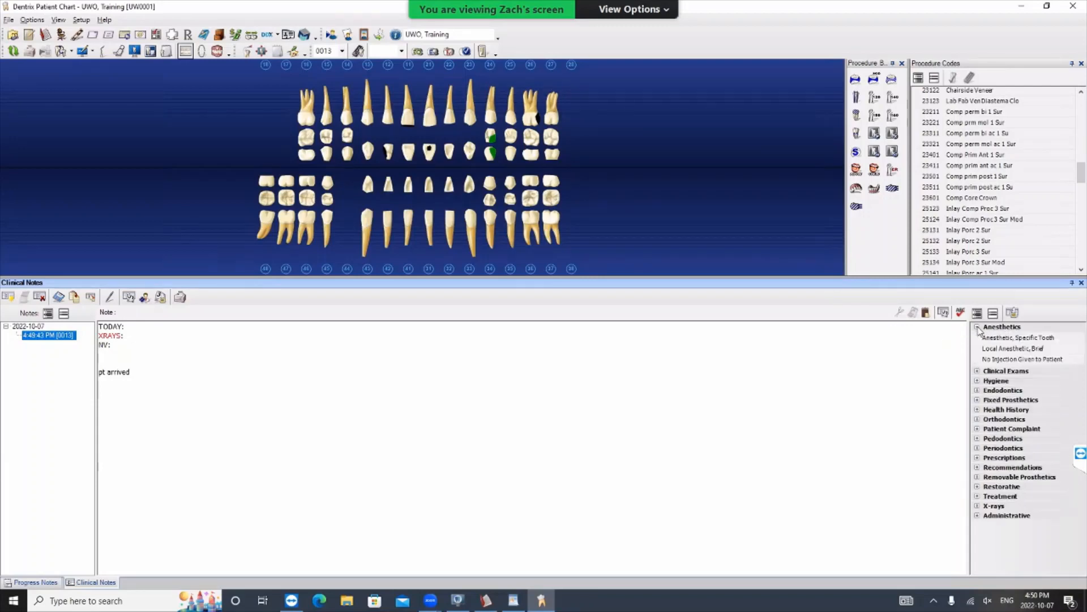
pyautogui.click(977, 381)
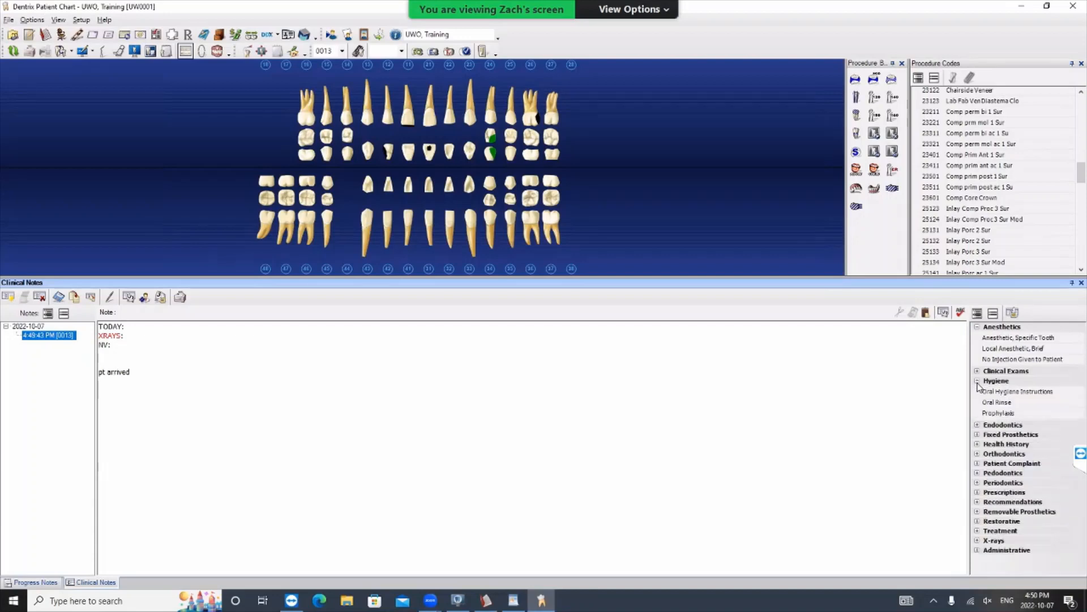
pyautogui.click(977, 434)
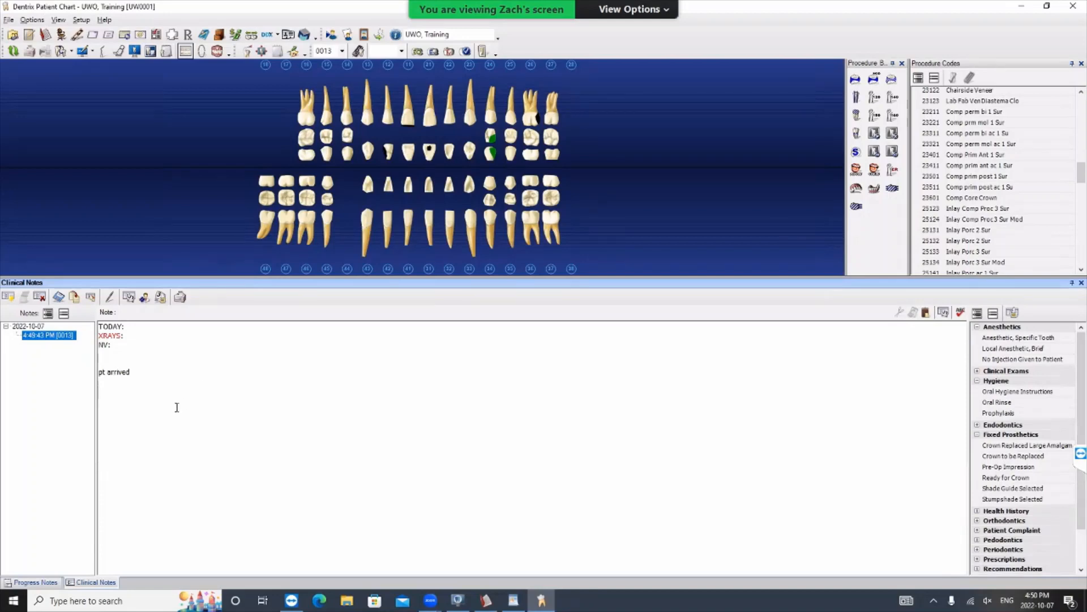
# - Begin a line below "pt arrived" in the clinical note reading "Operator: student name 1 | Assistant:"
pyautogui.press('Return')
pyautogui.press('Return')
pyautogui.write('Operator: N')
pyautogui.press('BackSpace')
pyautogui.write('student name')
pyautogui.write(' 1')
pyautogui.write(' | Aassit')
pyautogui.press('BackSpace')
pyautogui.press('BackSpace')
pyautogui.write('ss')
pyautogui.write('isting')
pyautogui.write('ant: ')
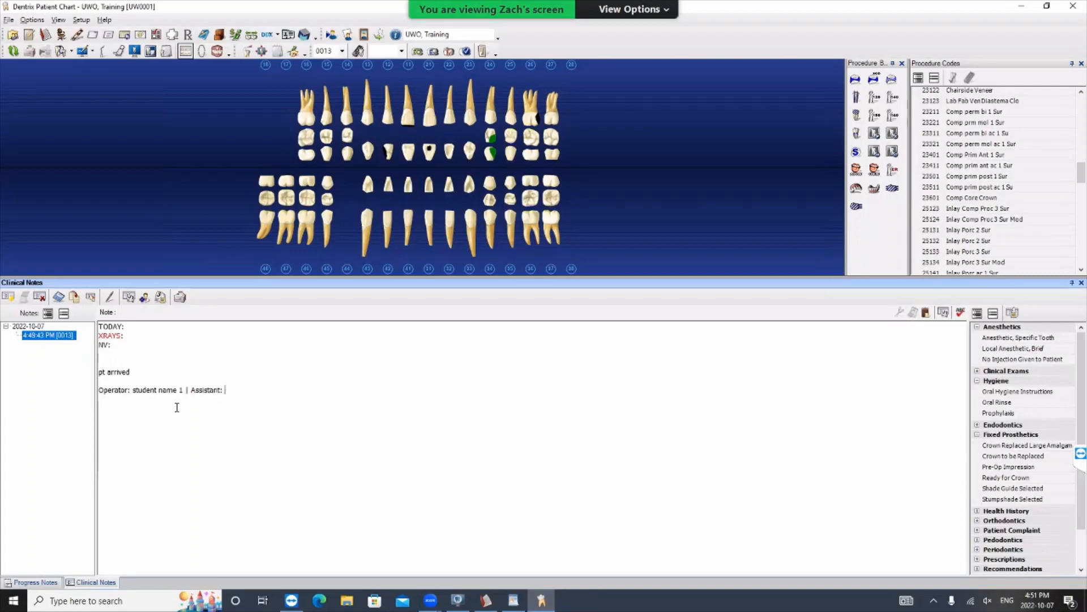
pyautogui.write('student name 2')
pyautogui.write(' | Super')
pyautogui.write('vising')
# - Complete the operator line with "student name 2 | Supervising: Dr. ____" and write "STERIL" on the line below
pyautogui.write(': Dr. __')
pyautogui.write('STERIL')
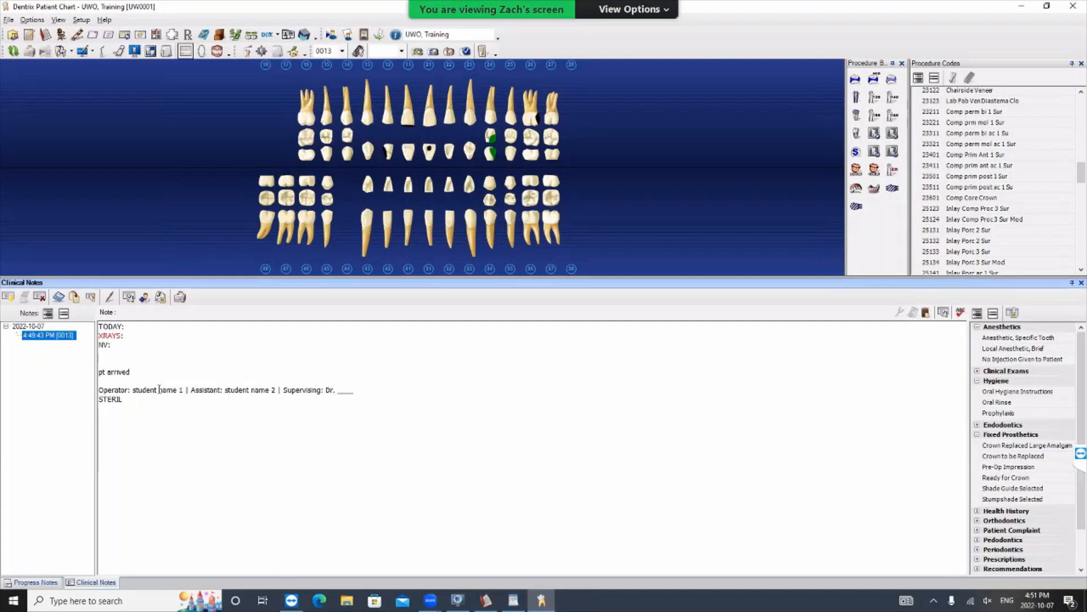
# - Sign the clinical note under provider 0013 and check the signature line at the end of the note
pyautogui.click(110, 298)
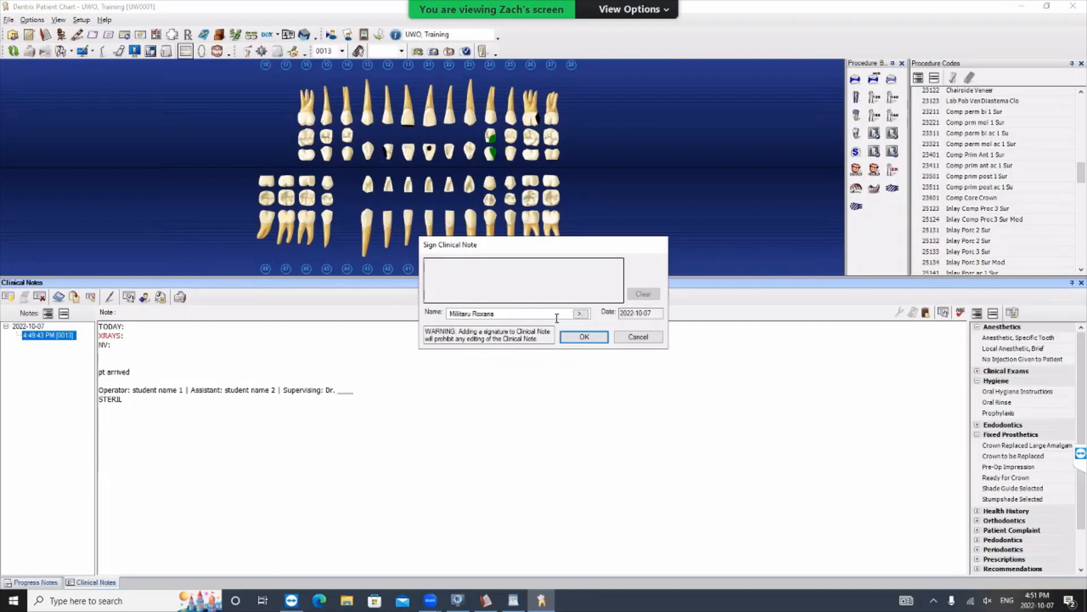
pyautogui.click(585, 314)
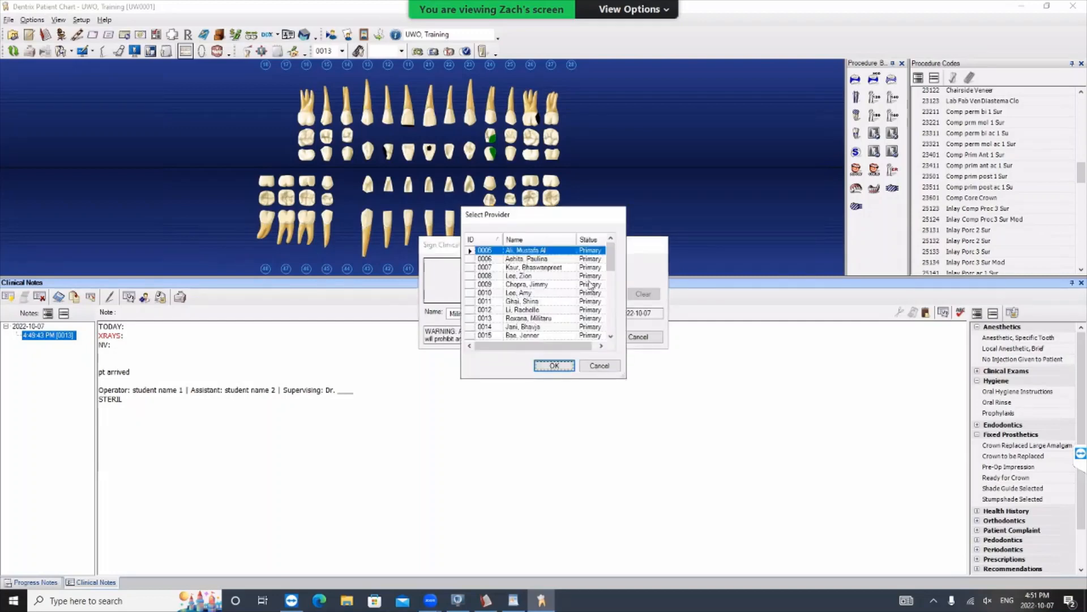
pyautogui.click(559, 319)
pyautogui.click(570, 365)
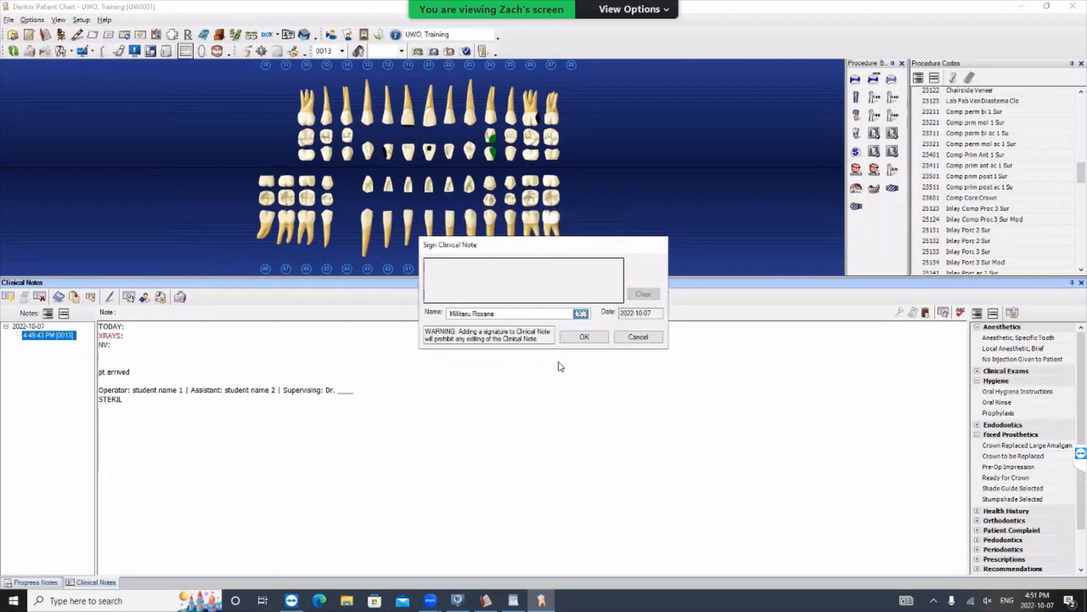
pyautogui.click(587, 339)
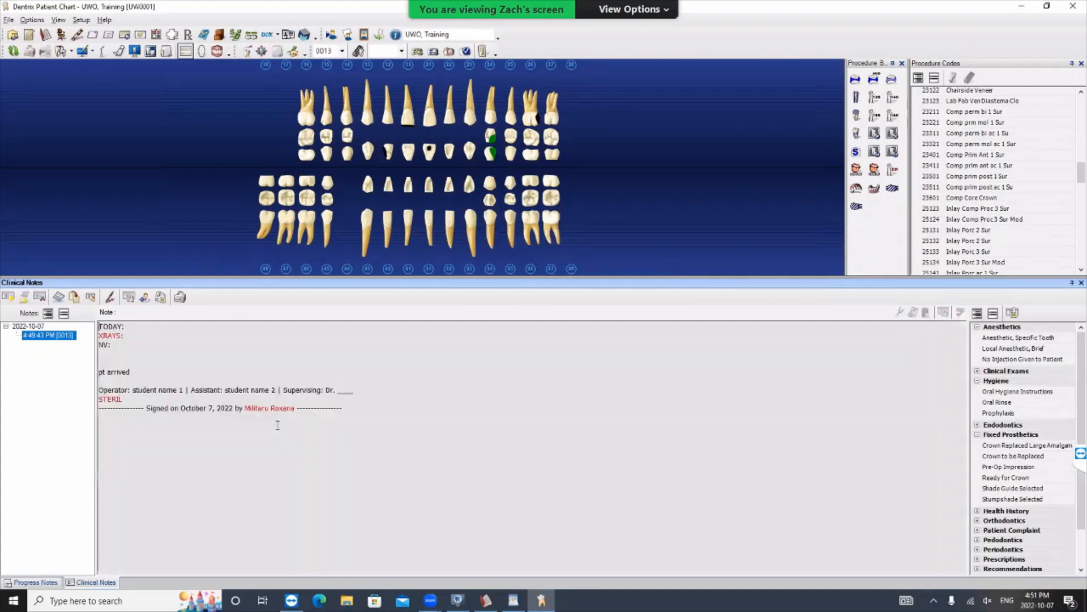
pyautogui.moveTo(128, 389); pyautogui.dragTo(342, 428)
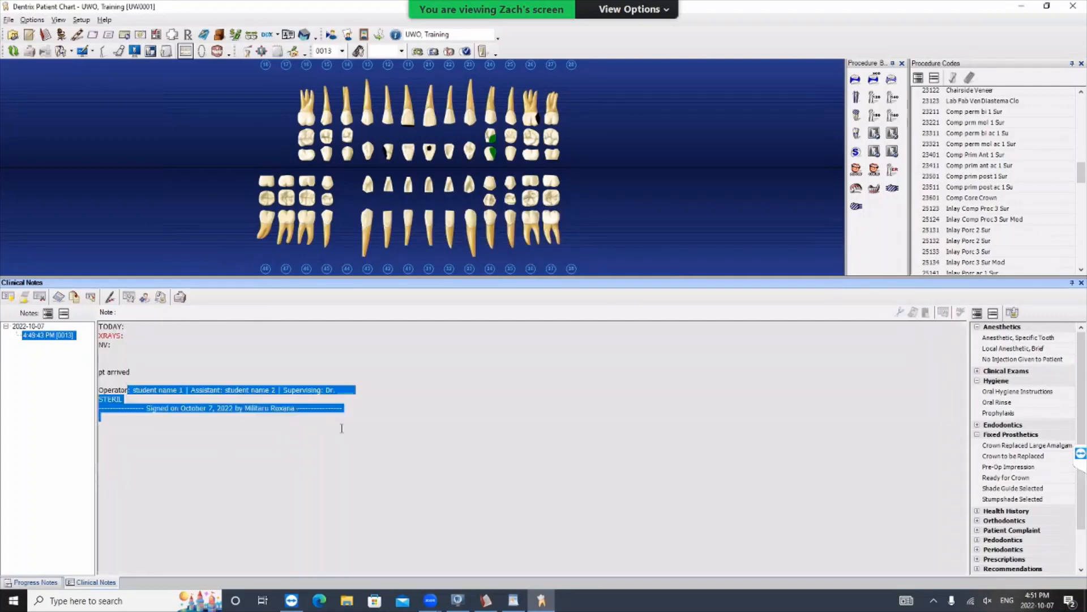
pyautogui.click(158, 430)
pyautogui.moveTo(168, 413); pyautogui.dragTo(381, 413)
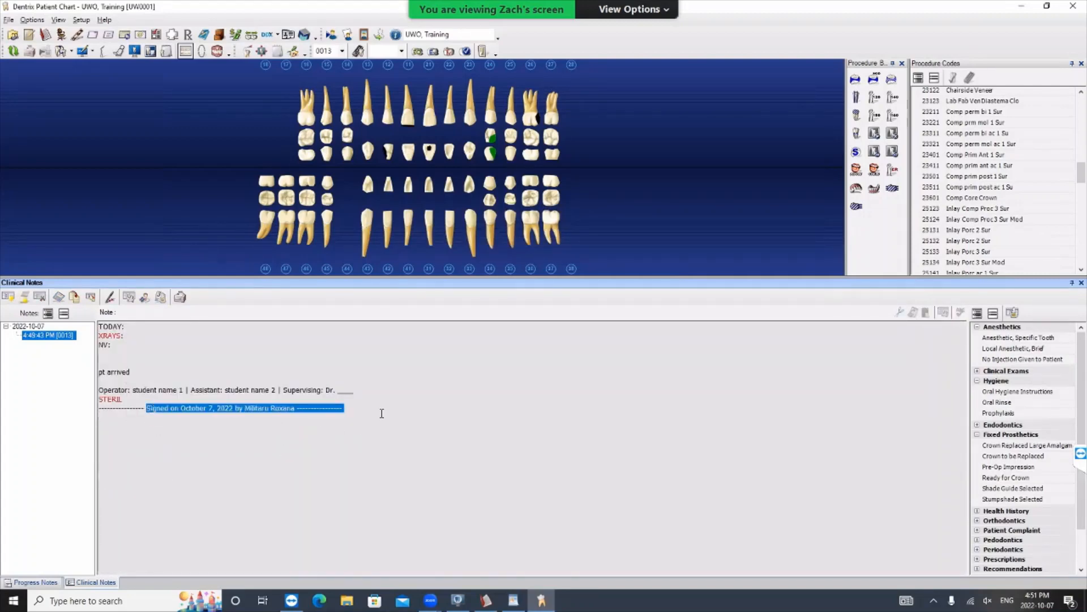
pyautogui.click(332, 422)
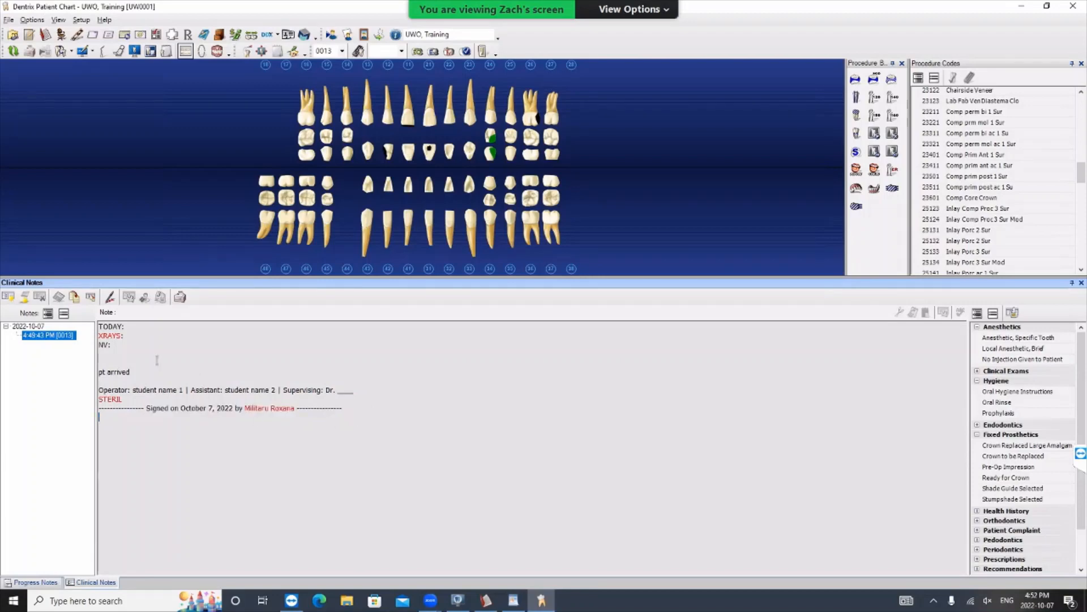
# - Widen the notes list and append an addendum reading "forgot to add add - --" to the signed clinical note
pyautogui.moveTo(97, 329); pyautogui.dragTo(114, 328)
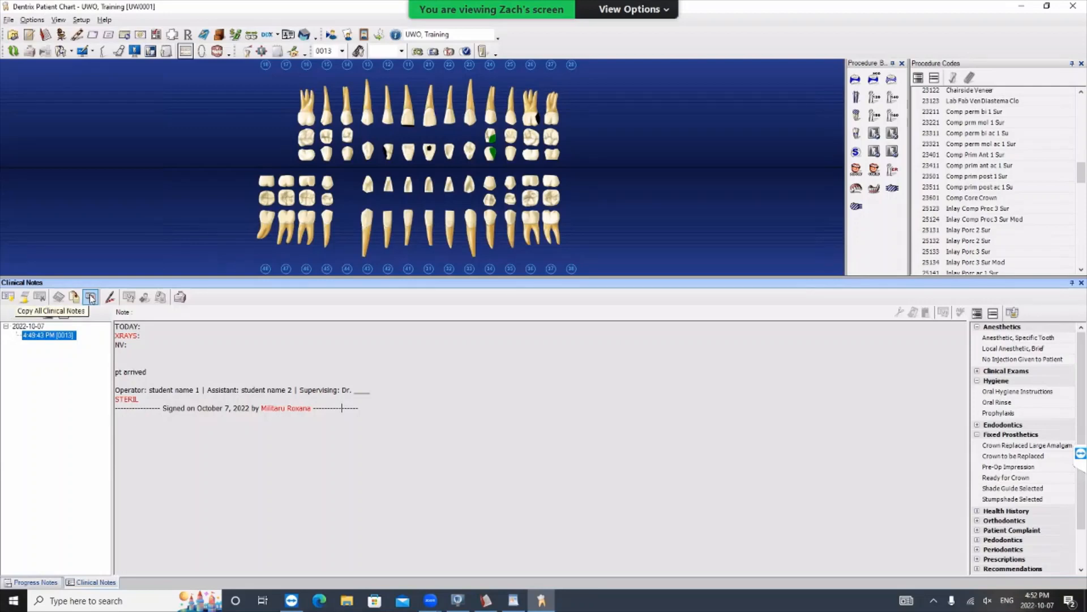
pyautogui.click(24, 297)
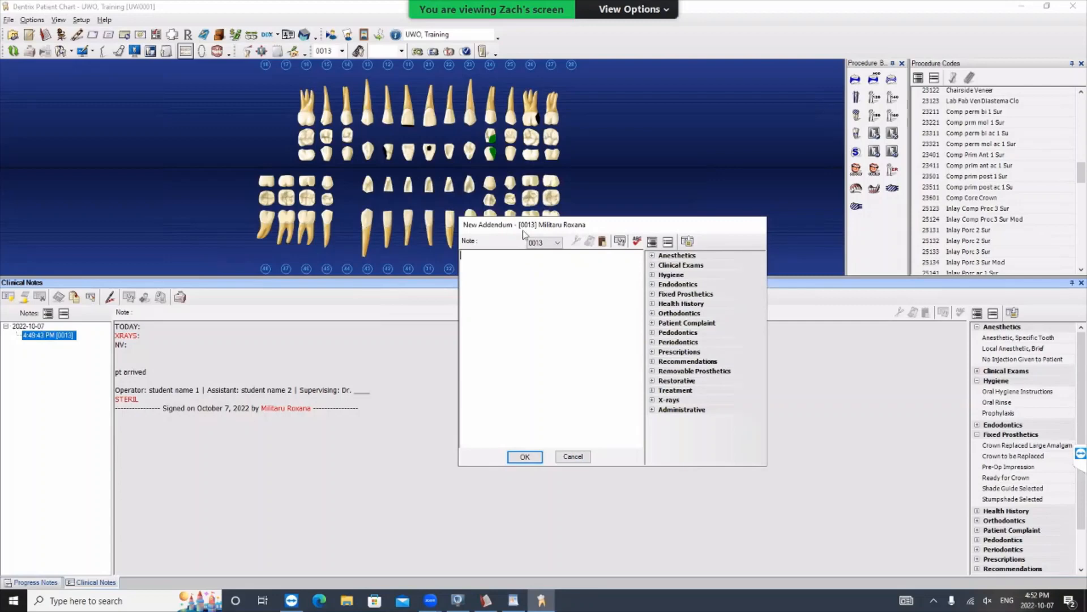
pyautogui.moveTo(522, 230); pyautogui.dragTo(569, 239)
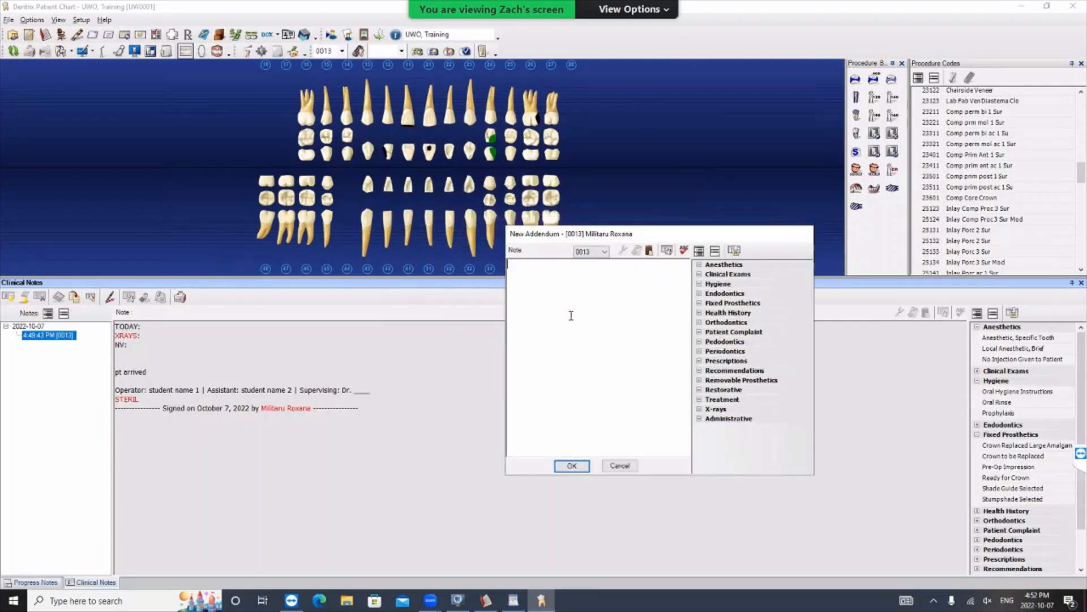
pyautogui.write('forgot to add add ---')
pyautogui.click(572, 466)
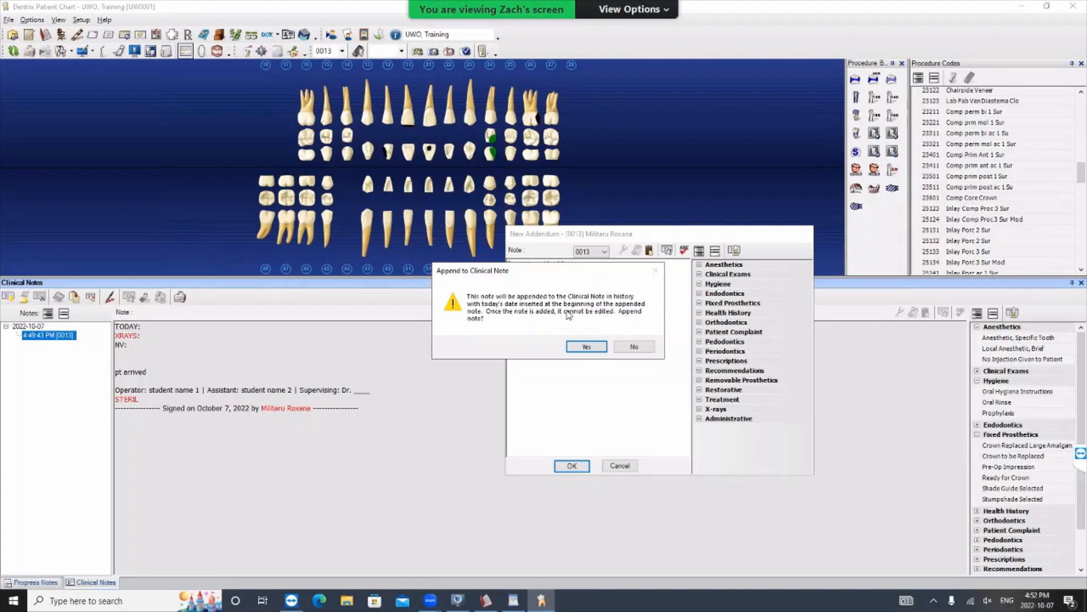
pyautogui.click(599, 351)
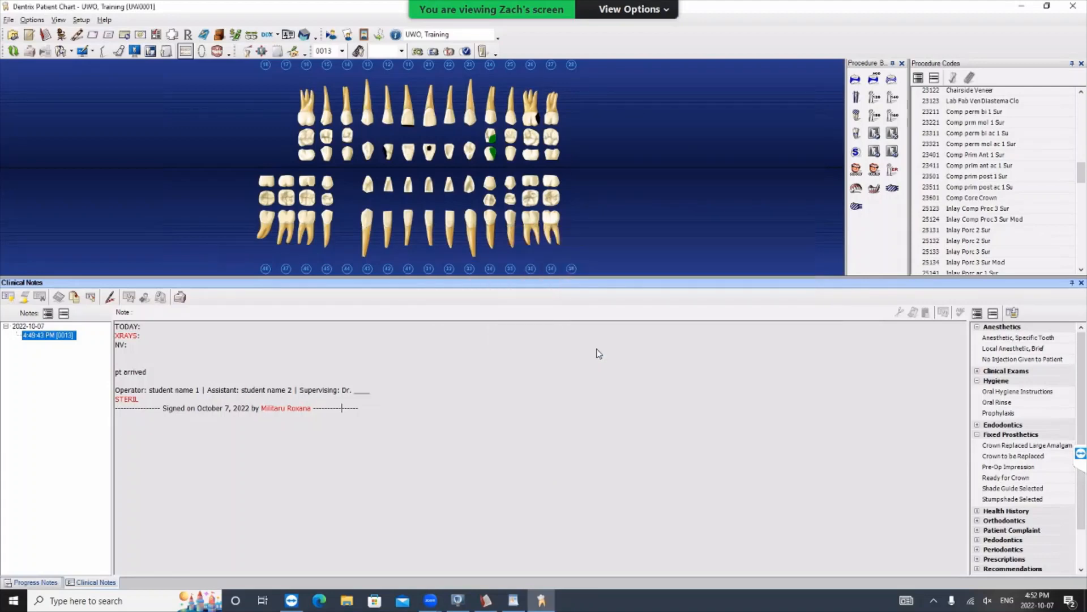
pyautogui.moveTo(208, 449); pyautogui.dragTo(118, 416)
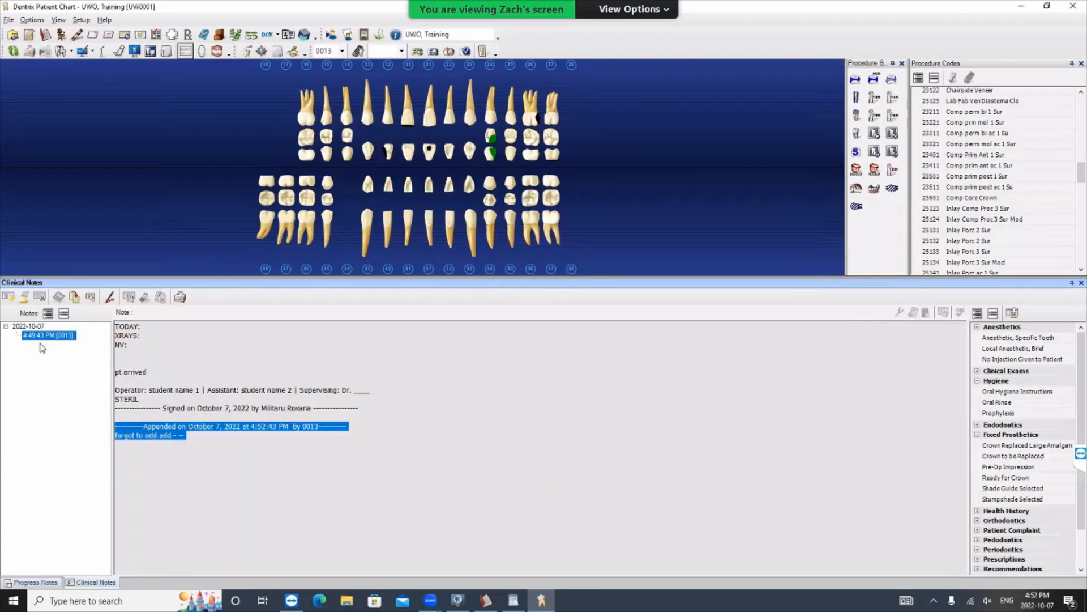
pyautogui.click(89, 342)
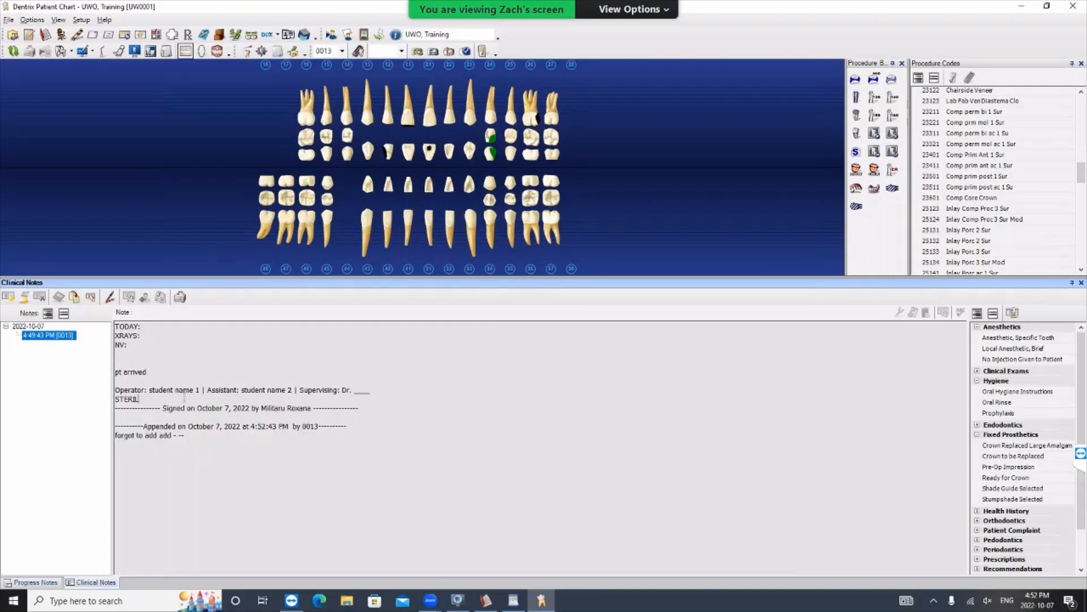
# - Create a second blank clinical note and delete it
pyautogui.click(7, 297)
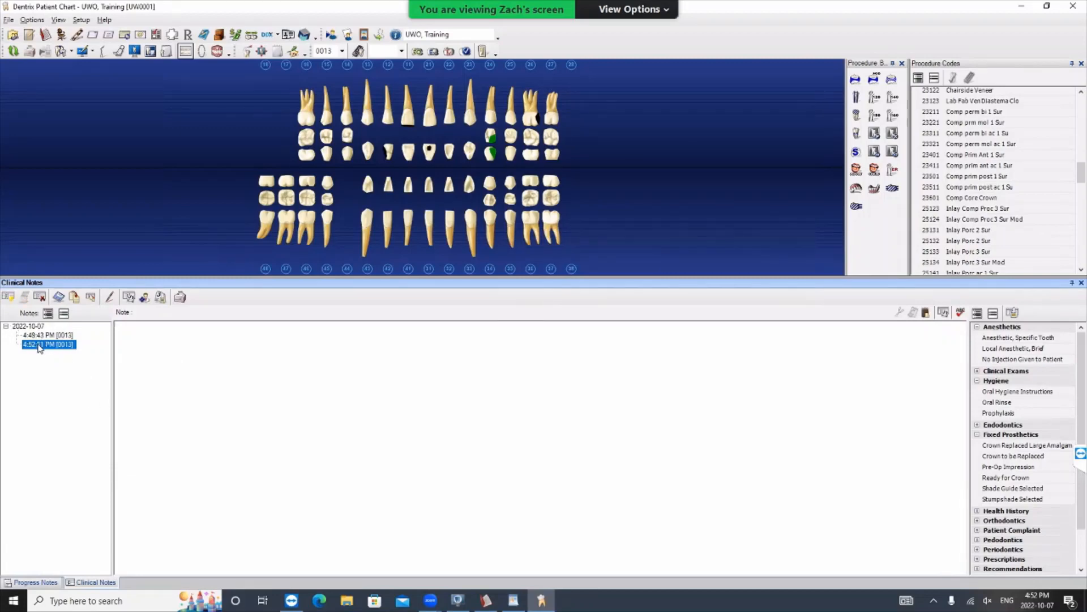
pyautogui.click(39, 298)
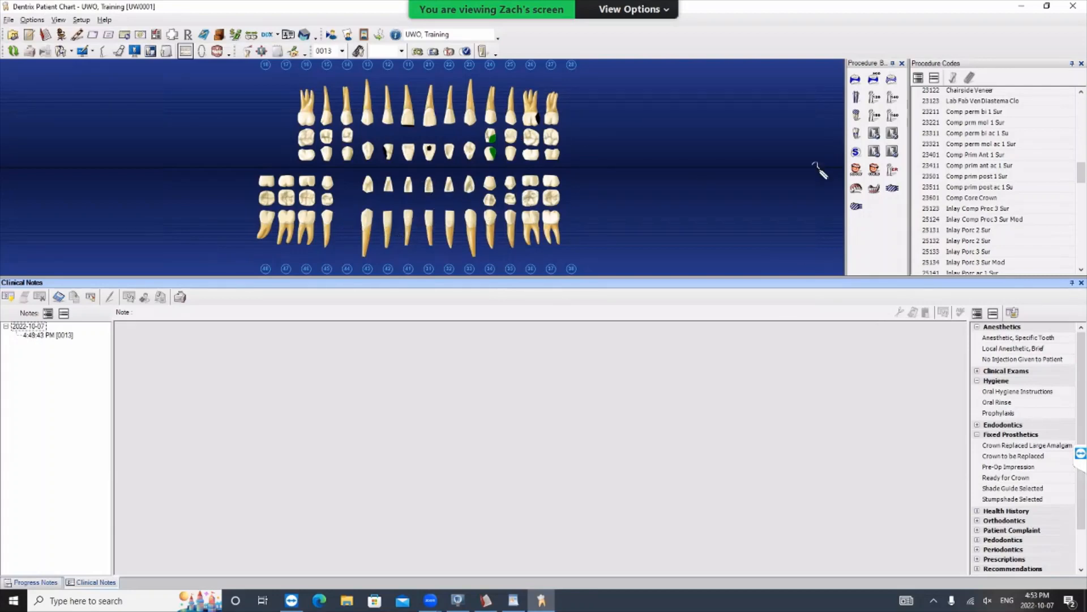
# - Minimize the patient chart and appointment book, and launch Sidexis 4 from the desktop
pyautogui.click(1023, 9)
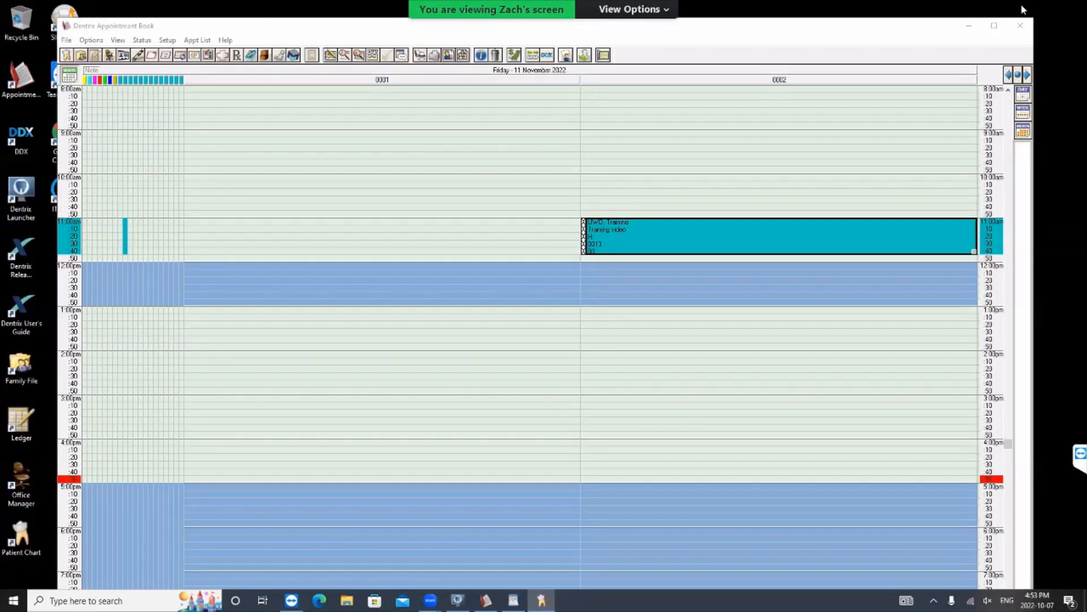
pyautogui.click(969, 26)
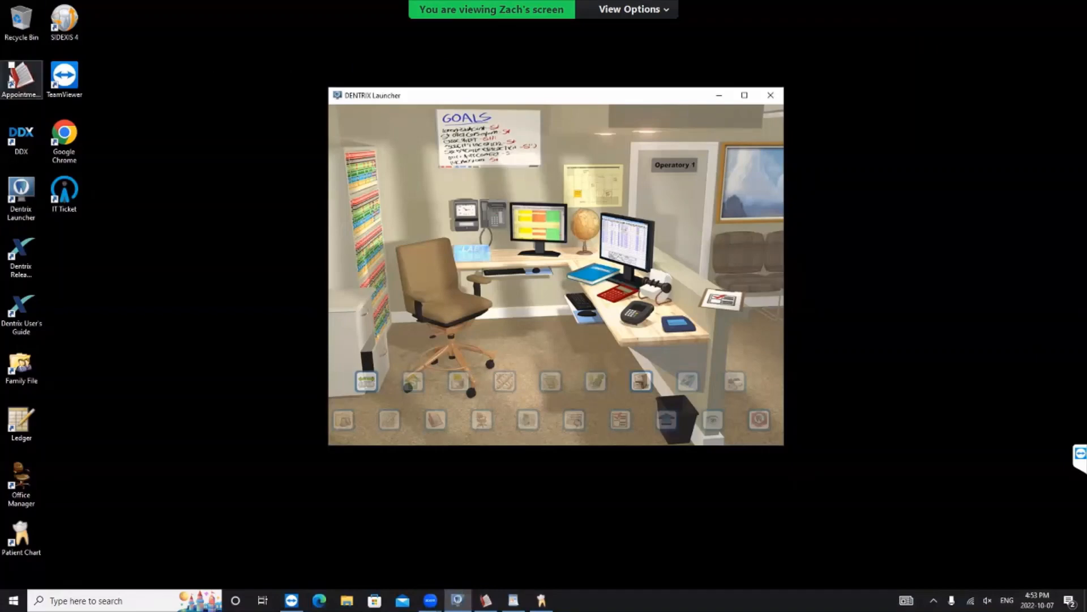
pyautogui.doubleClick(64, 21)
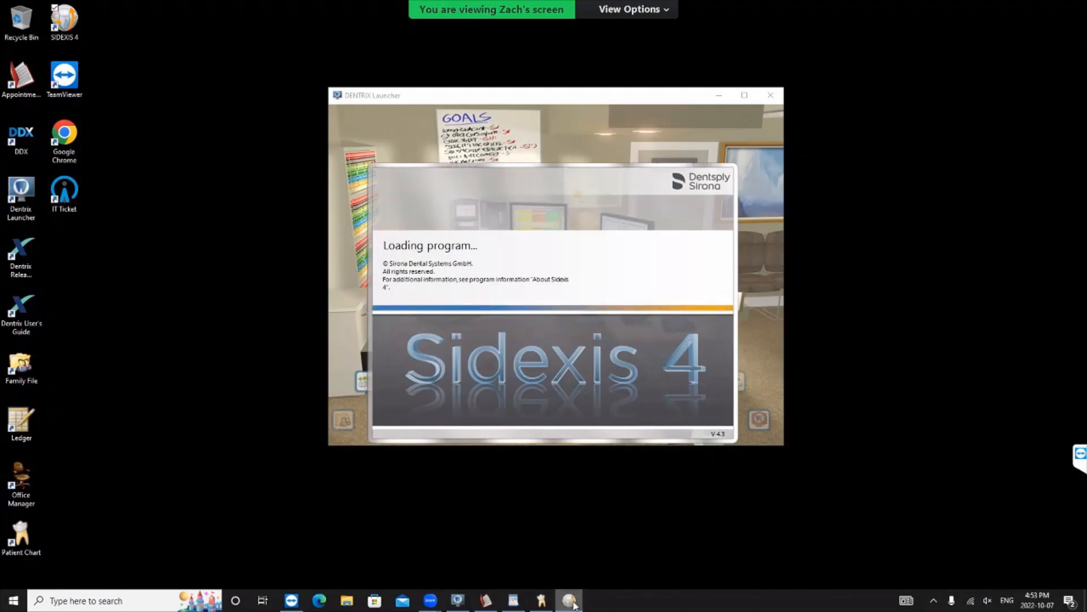
pyautogui.moveTo(575, 607)
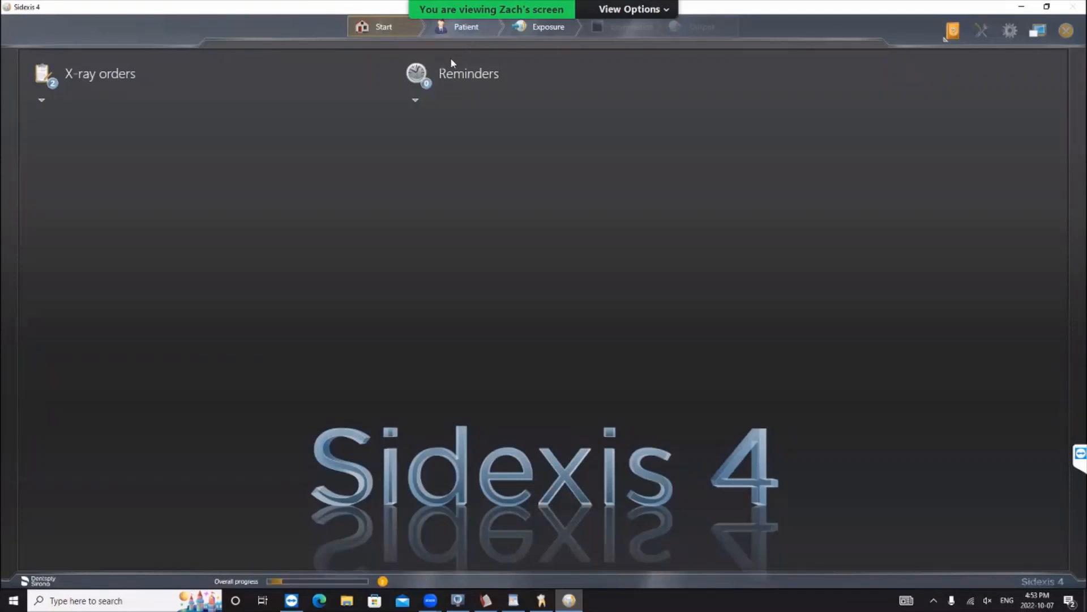
# - Select the first patient in the patient list and open the Exposure phase
pyautogui.click(459, 30)
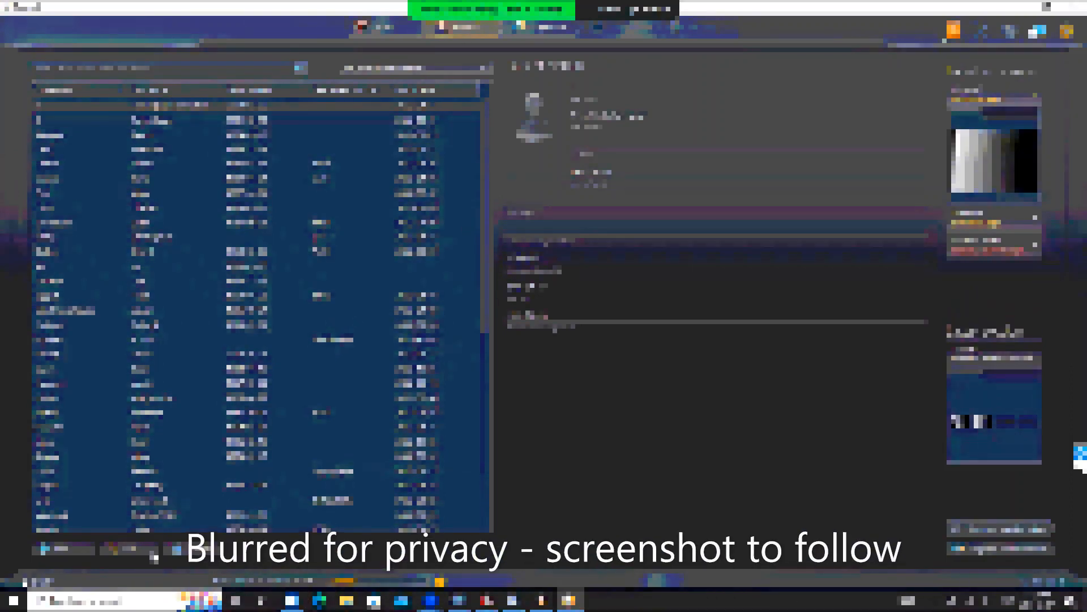
pyautogui.click(70, 545)
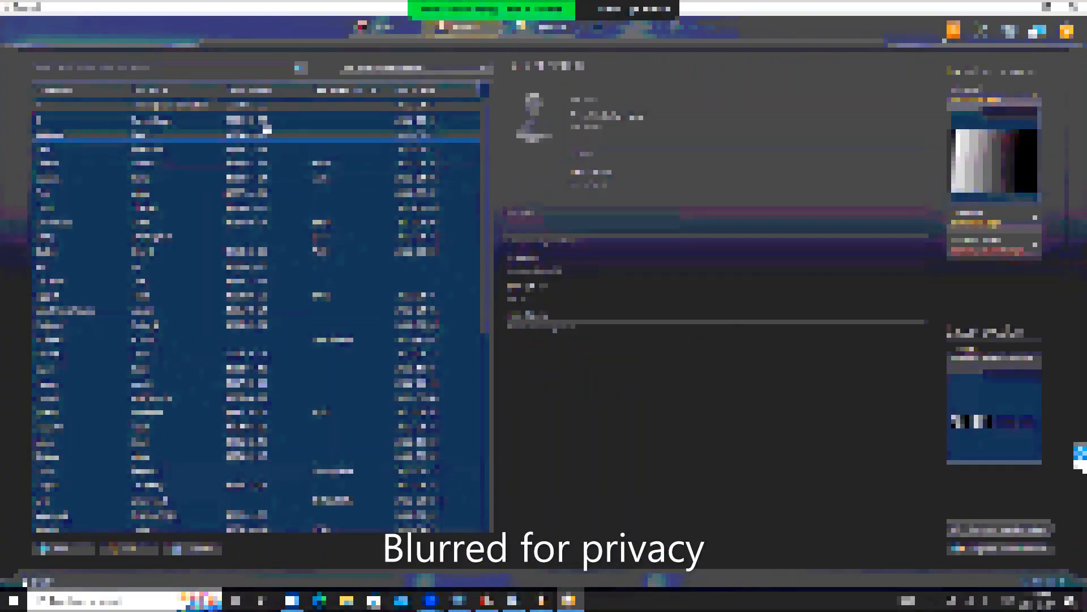
pyautogui.click(190, 123)
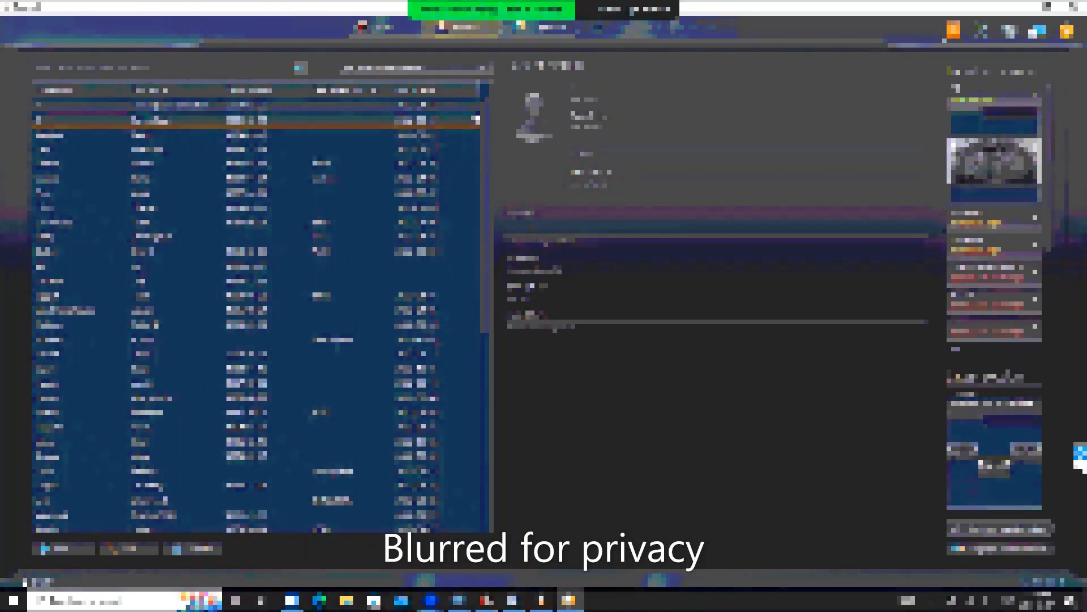
pyautogui.click(214, 108)
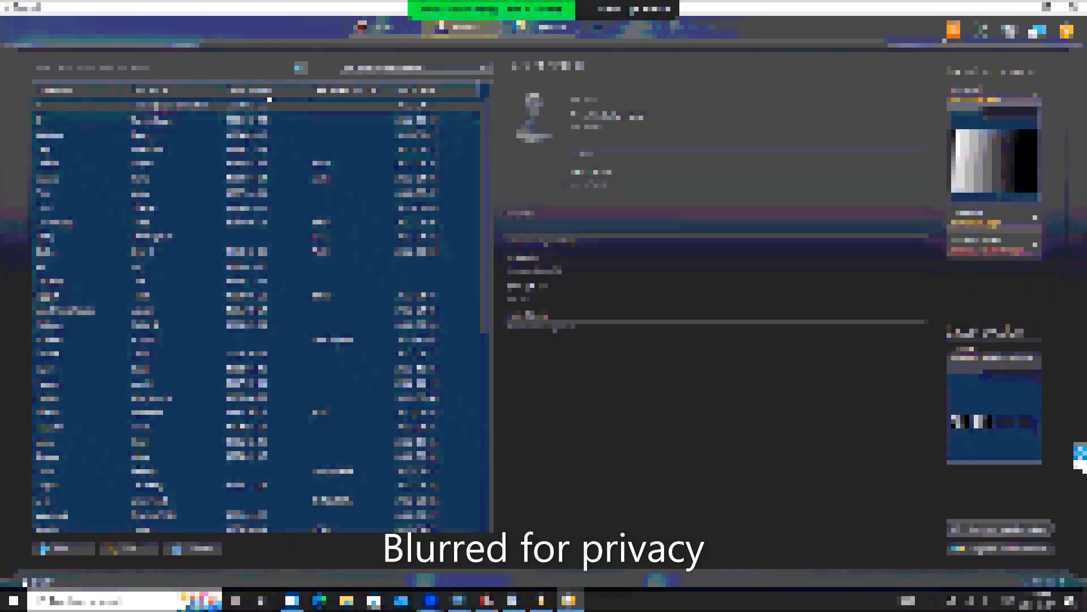
pyautogui.click(528, 29)
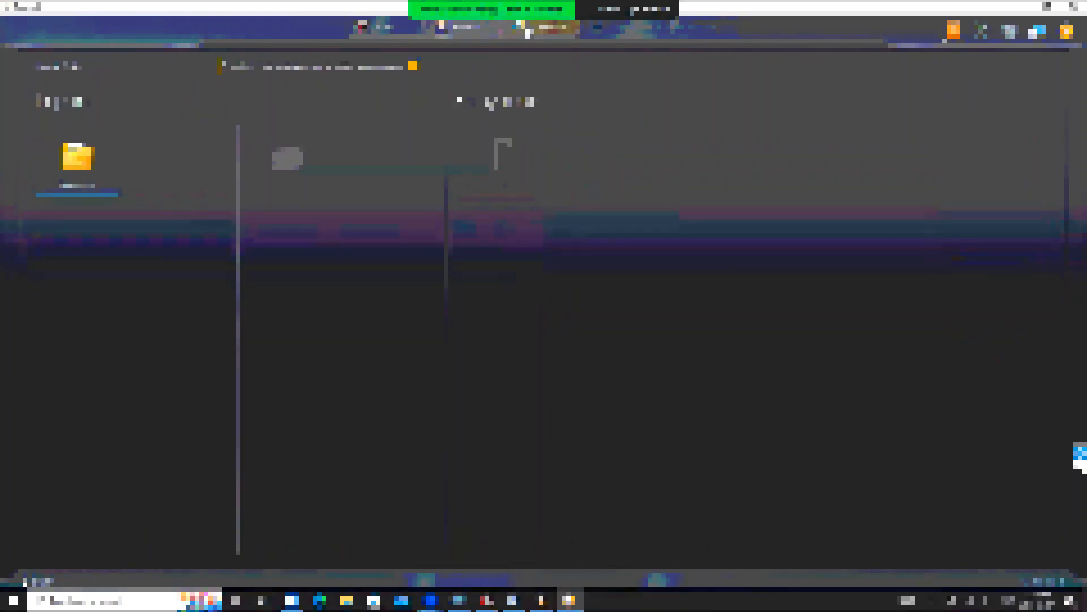